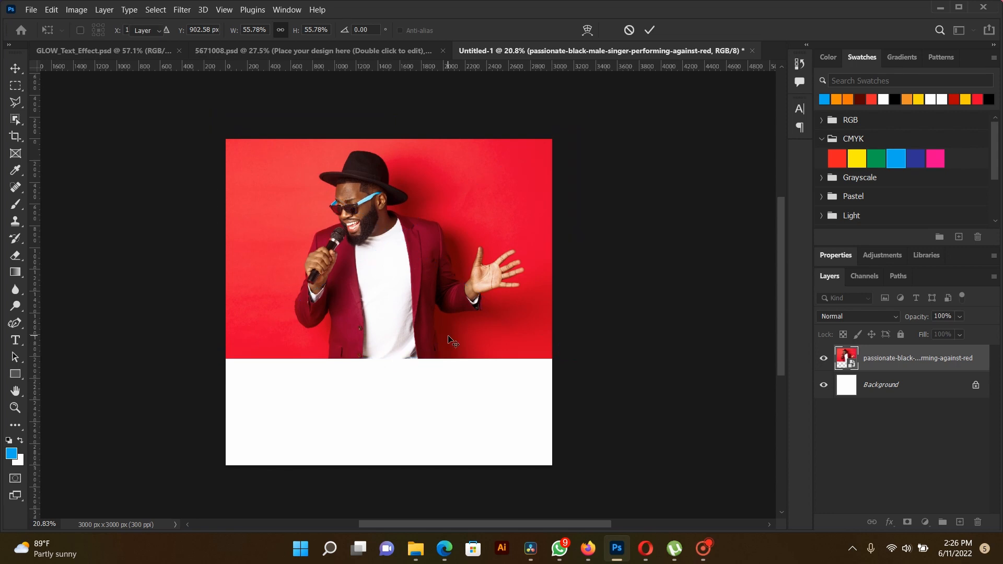
Open the editable design smart object from 5671008.psd and update it from the changed disk copy
{"action": "scroll", "coordinate": [400, 269], "scroll_direction": "up", "scroll_amount": 3}
{"action": "scroll", "coordinate": [389, 272], "scroll_direction": "down", "scroll_amount": 1}
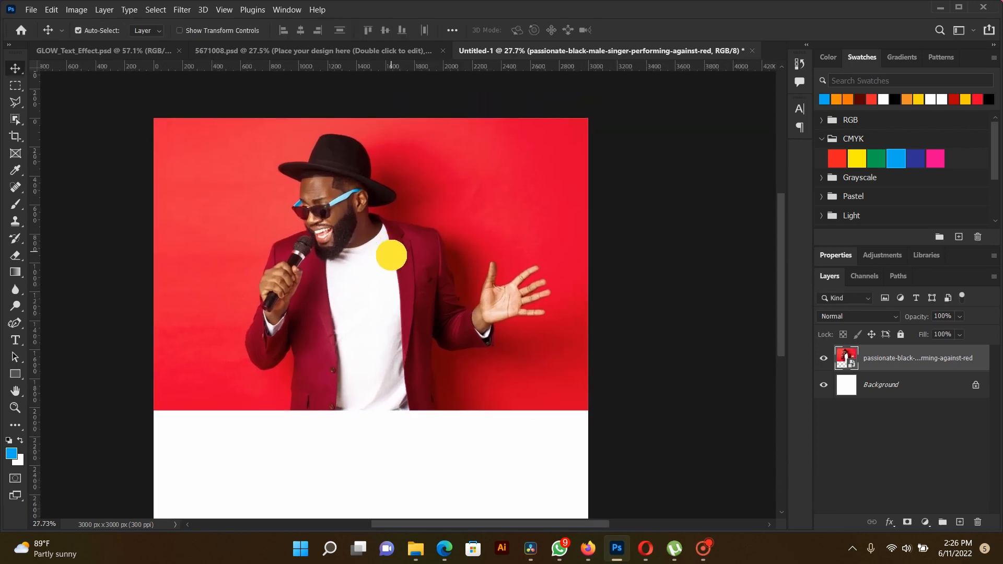
{"action": "left_click", "coordinate": [252, 50]}
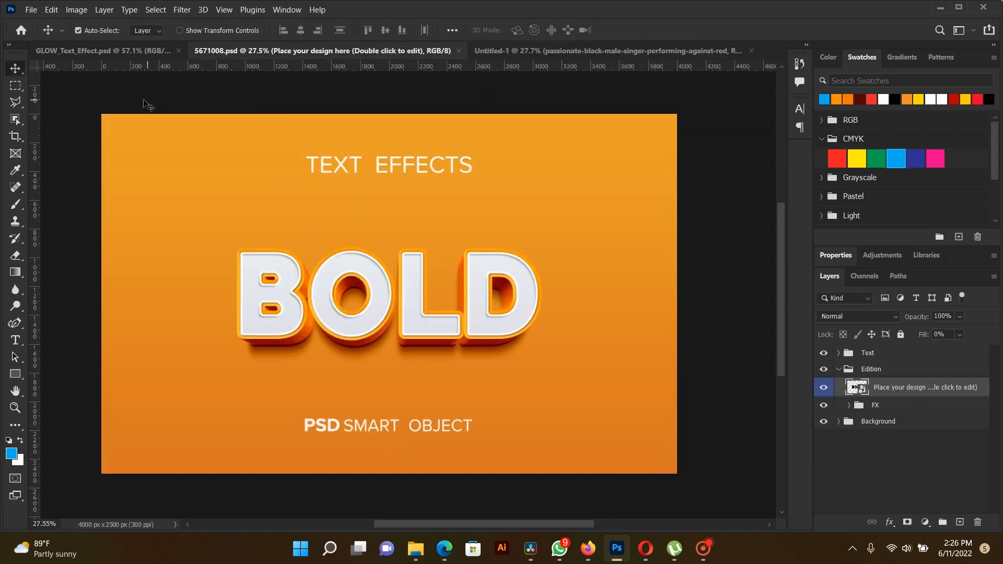
{"action": "double_click", "coordinate": [851, 377]}
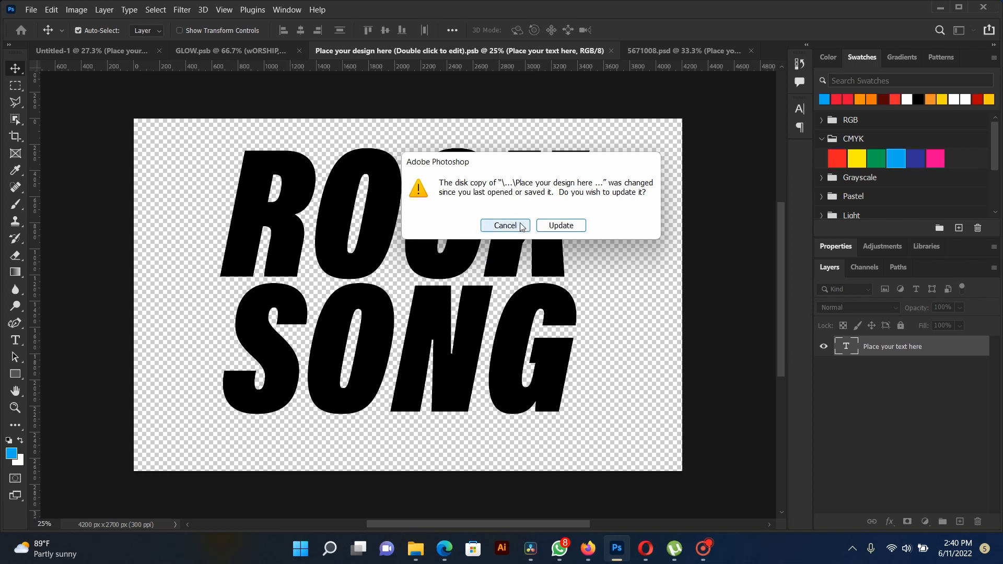
{"action": "left_click", "coordinate": [555, 225]}
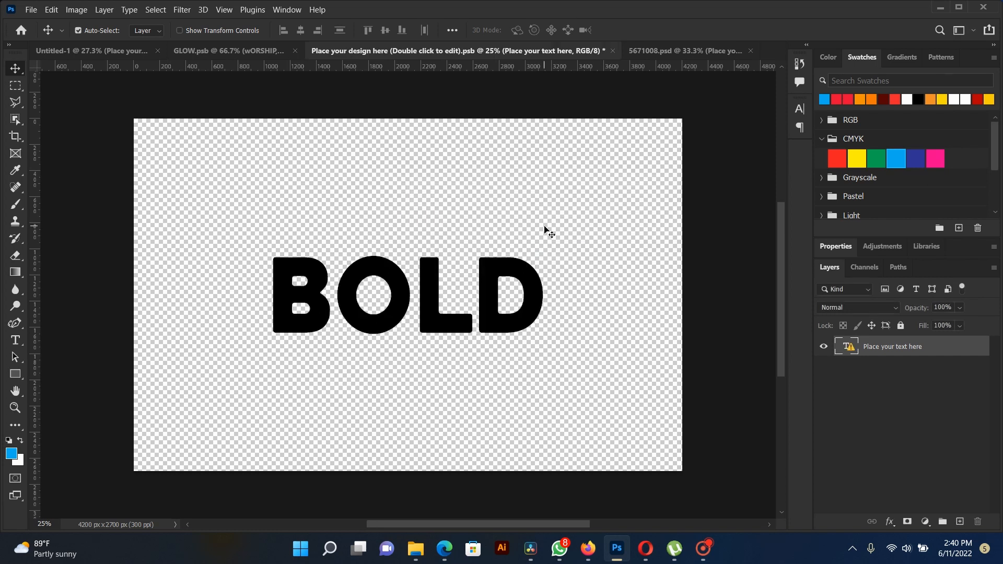
Start editing the BOLD text and replace its missing Heavitas font with the default font
{"action": "left_click", "coordinate": [7, 342]}
{"action": "left_click", "coordinate": [326, 282]}
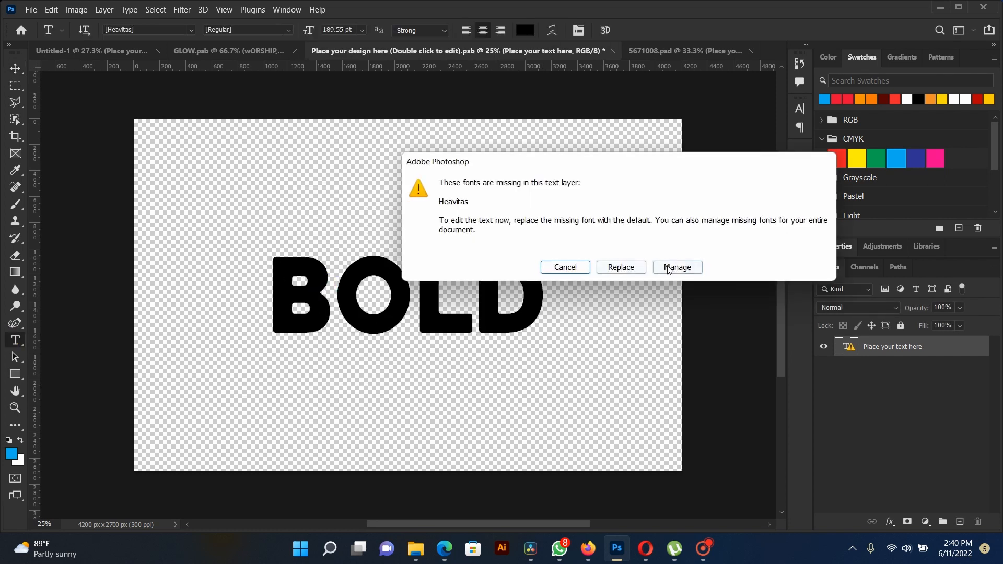
{"action": "left_click", "coordinate": [670, 269]}
{"action": "left_click", "coordinate": [539, 287]}
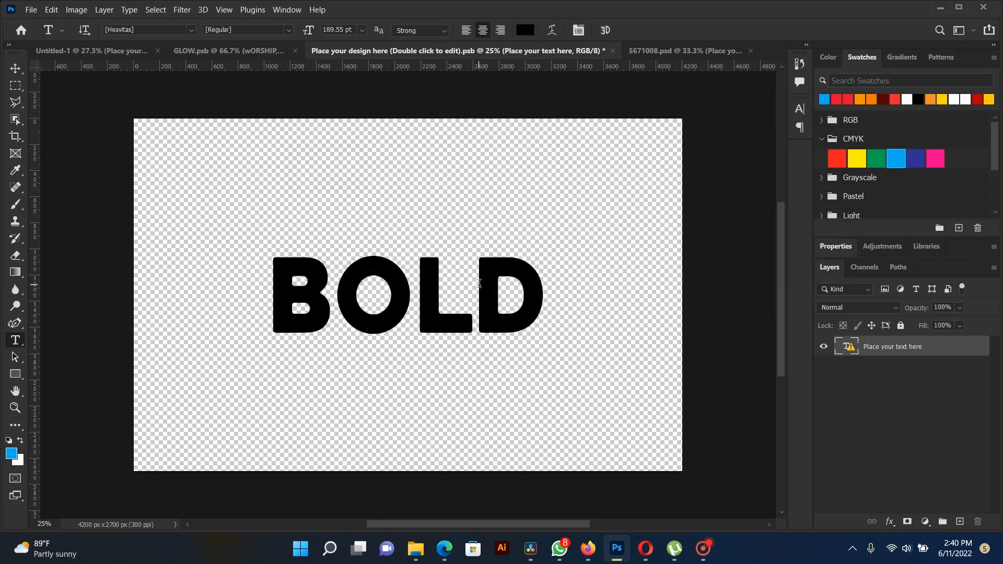
{"action": "left_click", "coordinate": [479, 283]}
{"action": "left_click", "coordinate": [619, 265]}
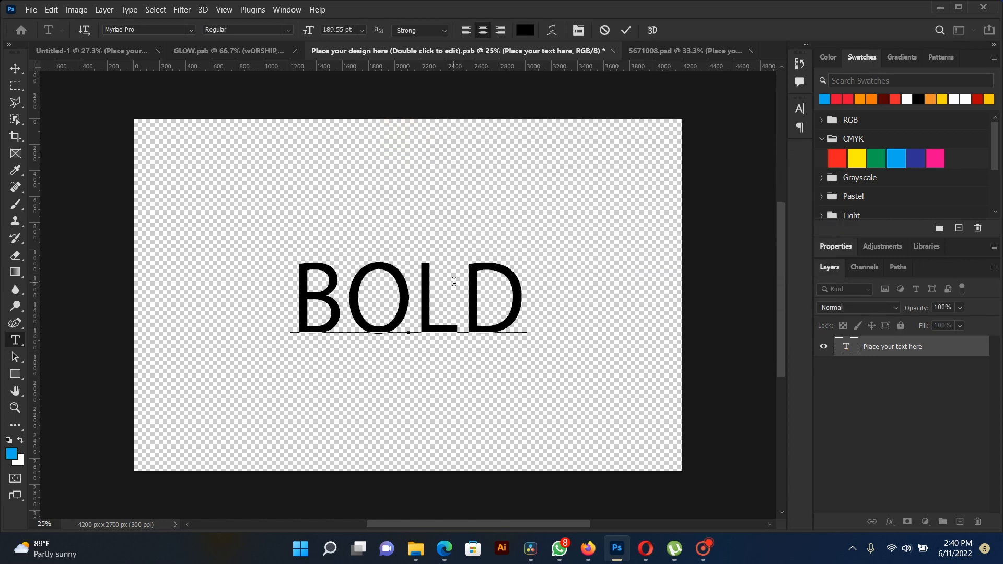
Replace the word BOLD with ROCK on the first line and MUSIC on a second line
{"action": "key", "text": "ctrl+a"}
{"action": "type", "text": "ROCK"}
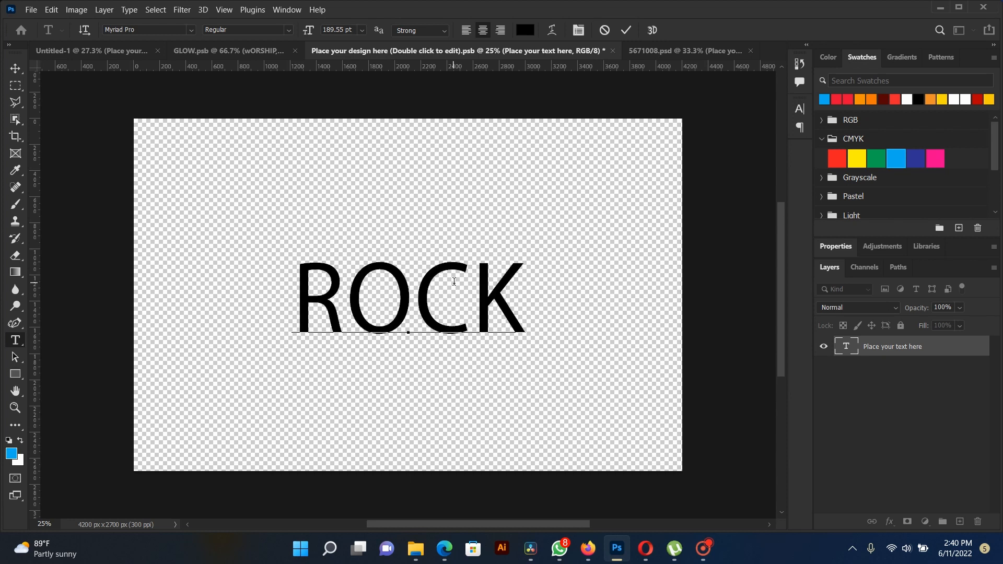
{"action": "key", "text": "Return"}
{"action": "type", "text": "MUSIC"}
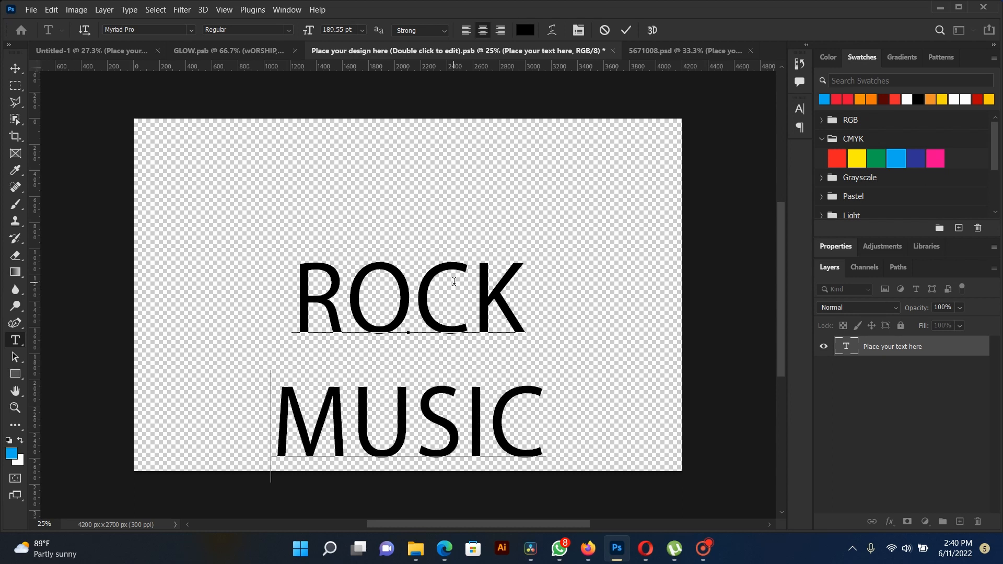
Set the leading of the whole ROCK MUSIC text to 135 pt
{"action": "key", "text": "ctrl+a"}
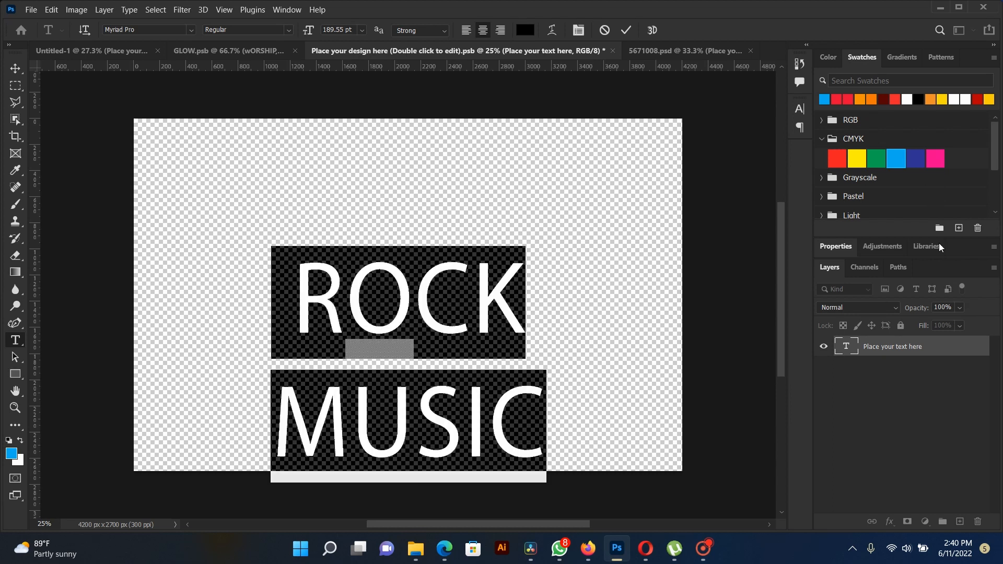
{"action": "key", "text": "ctrl+t"}
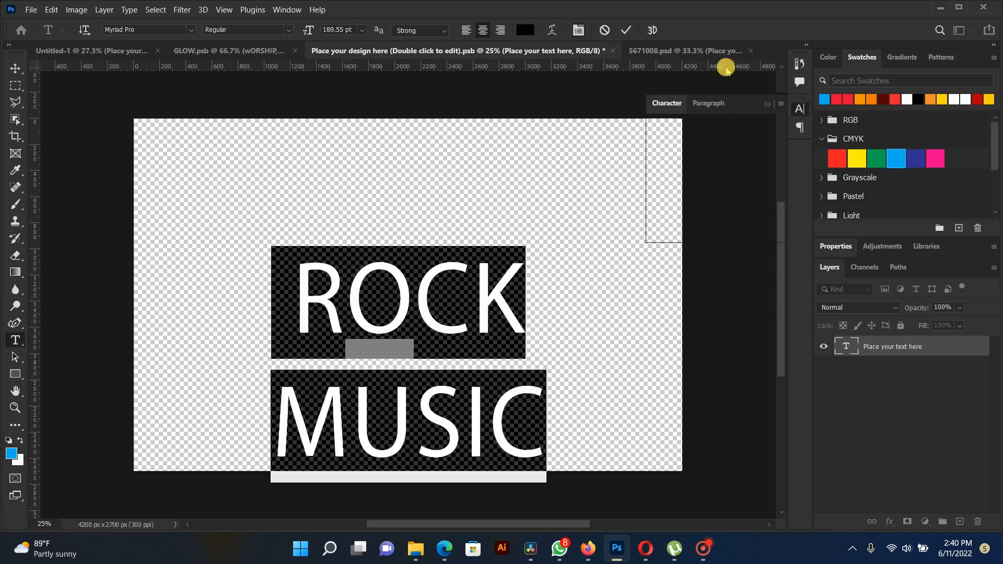
{"action": "left_click", "coordinate": [778, 143]}
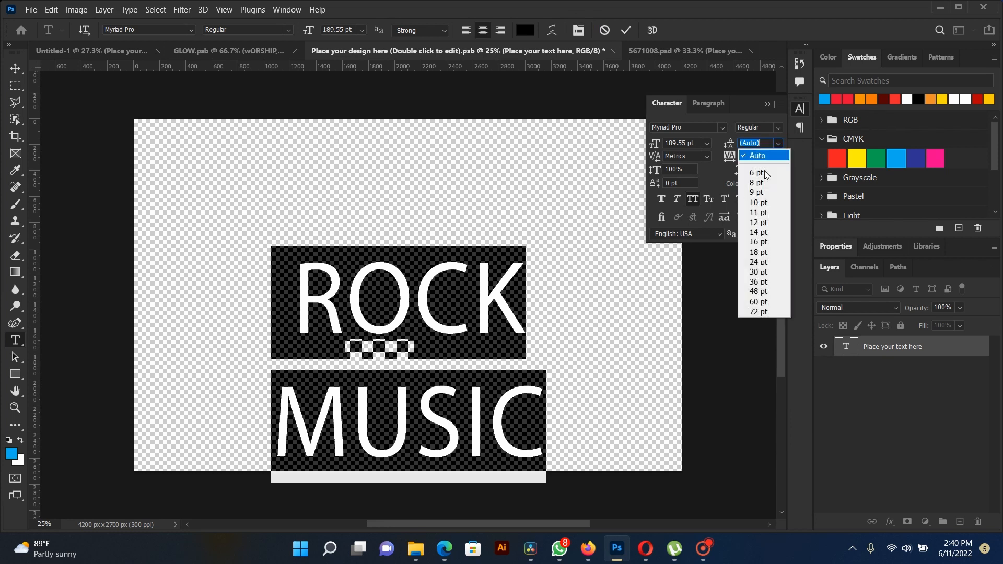
{"action": "left_click", "coordinate": [759, 202]}
{"action": "left_click_drag", "start_coordinate": [762, 144], "coordinate": [712, 139]}
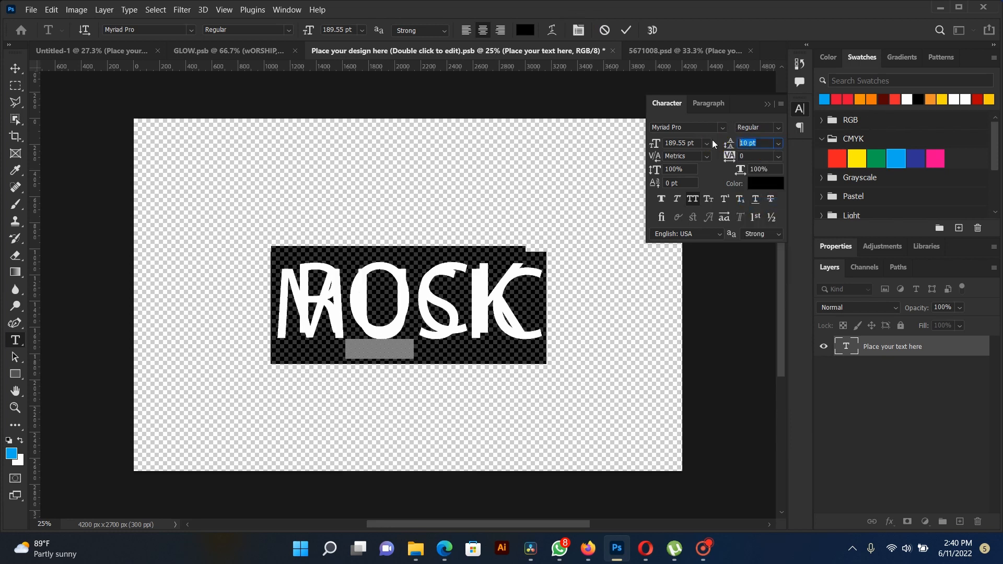
{"action": "key", "text": "Up"}
{"action": "key", "text": "Up"}
{"action": "key", "text": "Up"}
{"action": "key", "text": "Up"}
{"action": "left_click", "coordinate": [778, 143]}
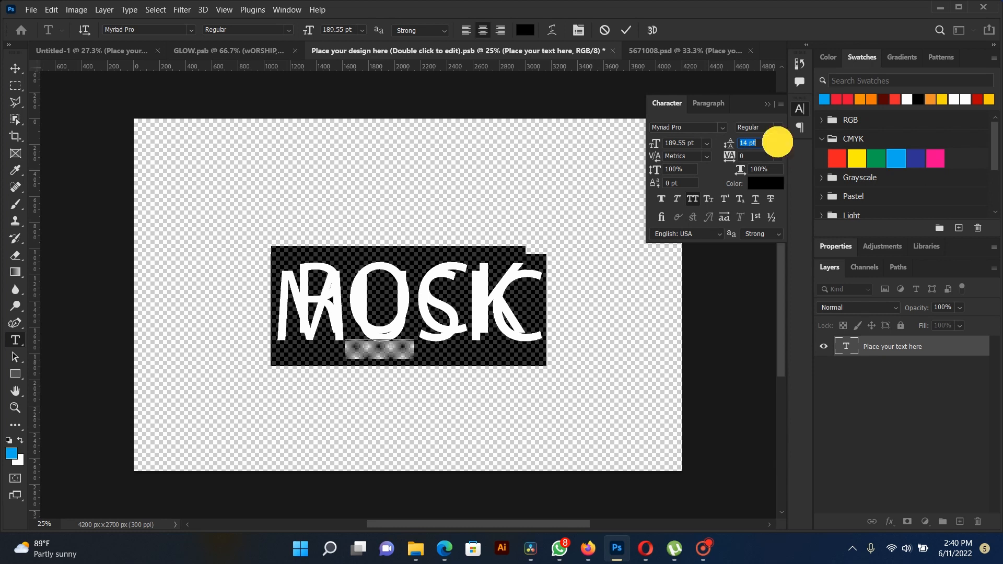
{"action": "left_click", "coordinate": [747, 292]}
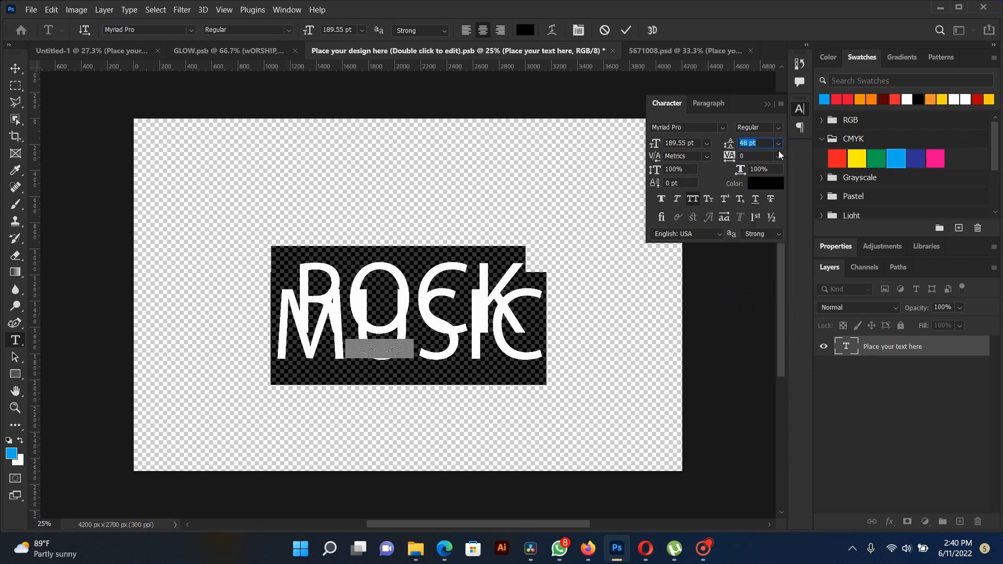
{"action": "left_click_drag", "start_coordinate": [762, 142], "coordinate": [691, 142]}
{"action": "key", "text": "Up"}
{"action": "key", "text": "Up"}
{"action": "key", "text": "Up"}
{"action": "key", "text": "Up"}
{"action": "key", "text": "Up"}
{"action": "key", "text": "Up"}
{"action": "key", "text": "Up"}
{"action": "key", "text": "Up"}
{"action": "key", "text": "Up"}
{"action": "key", "text": "Up"}
{"action": "key", "text": "Up"}
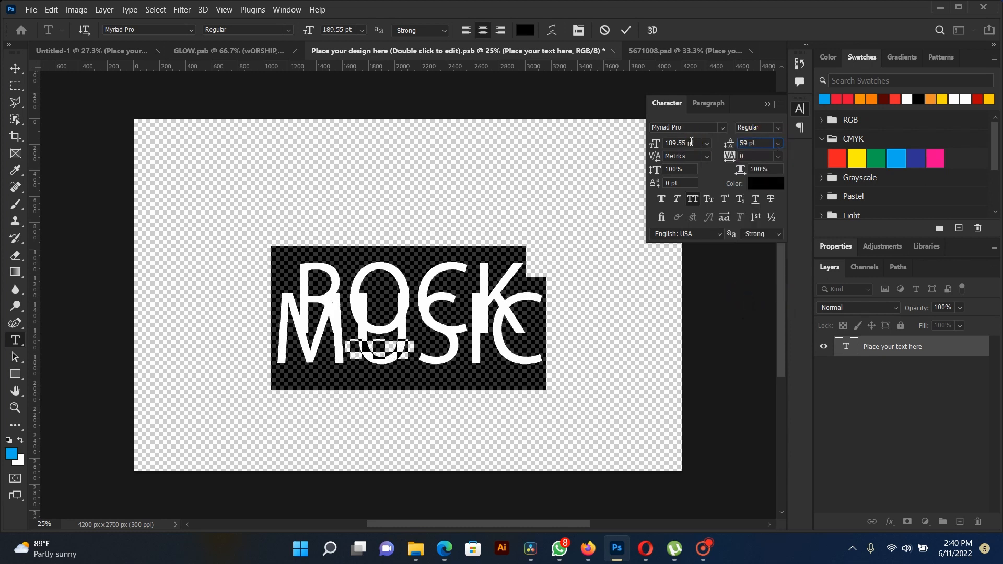
{"action": "key", "text": "Up"}
{"action": "key", "text": "Up"}
{"action": "key", "text": "Up"}
{"action": "key", "text": "Up"}
{"action": "key", "text": "Up"}
{"action": "key", "text": "Up"}
{"action": "key", "text": "Up"}
{"action": "key", "text": "Up"}
{"action": "key", "text": "Up"}
{"action": "key", "text": "Up"}
{"action": "key", "text": "Up"}
{"action": "key", "text": "Up"}
{"action": "key", "text": "Up"}
{"action": "key", "text": "Up"}
{"action": "key", "text": "Up"}
{"action": "key", "text": "Up"}
{"action": "key", "text": "Up"}
{"action": "key", "text": "Up"}
{"action": "key", "text": "Up"}
{"action": "key", "text": "Up"}
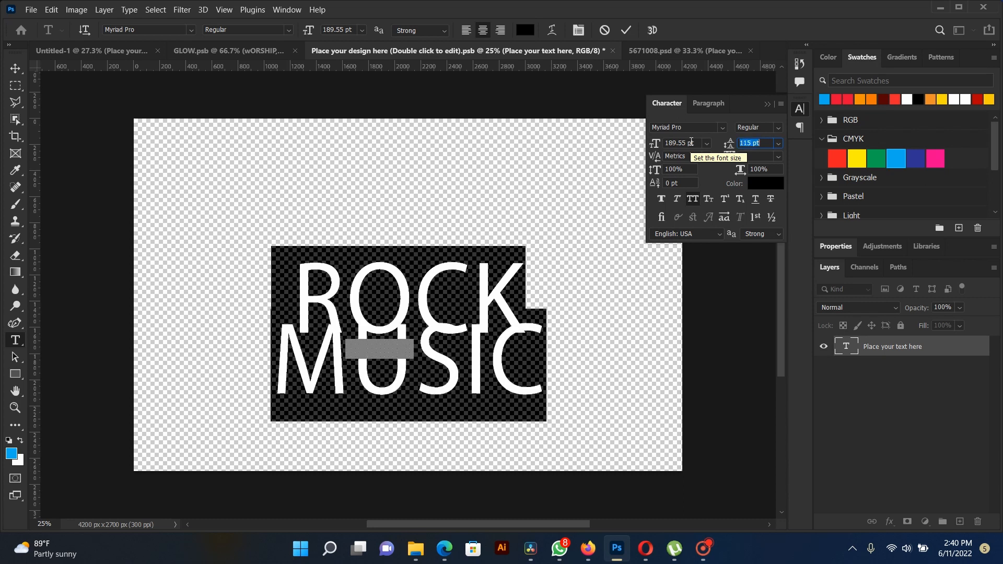
{"action": "key", "text": "Up"}
{"action": "key", "text": "Up"}
{"action": "key", "text": "Up"}
{"action": "key", "text": "Up"}
{"action": "key", "text": "Up"}
{"action": "key", "text": "Up"}
{"action": "key", "text": "Up"}
{"action": "key", "text": "Up"}
{"action": "key", "text": "Up"}
{"action": "key", "text": "Up"}
{"action": "key", "text": "Up"}
{"action": "key", "text": "Up"}
{"action": "key", "text": "Up"}
{"action": "key", "text": "Up"}
{"action": "key", "text": "Up"}
{"action": "key", "text": "Up"}
{"action": "key", "text": "Up"}
{"action": "key", "text": "Up"}
{"action": "key", "text": "Up"}
{"action": "key", "text": "Up"}
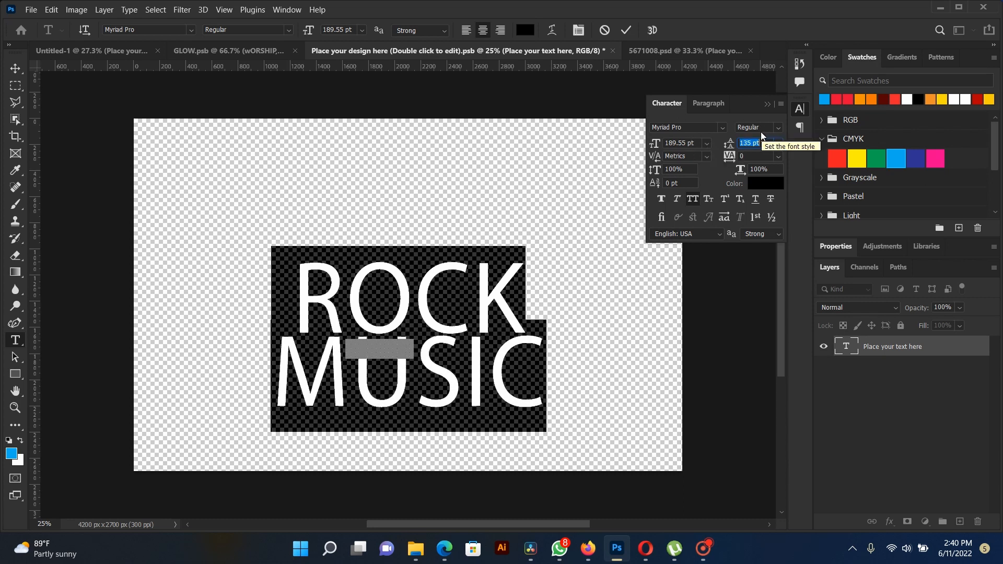
Make the ROCK MUSIC text bold, then change its font to Acumin Variable Concept Wide UltraBlack Italic
{"action": "left_click", "coordinate": [762, 127]}
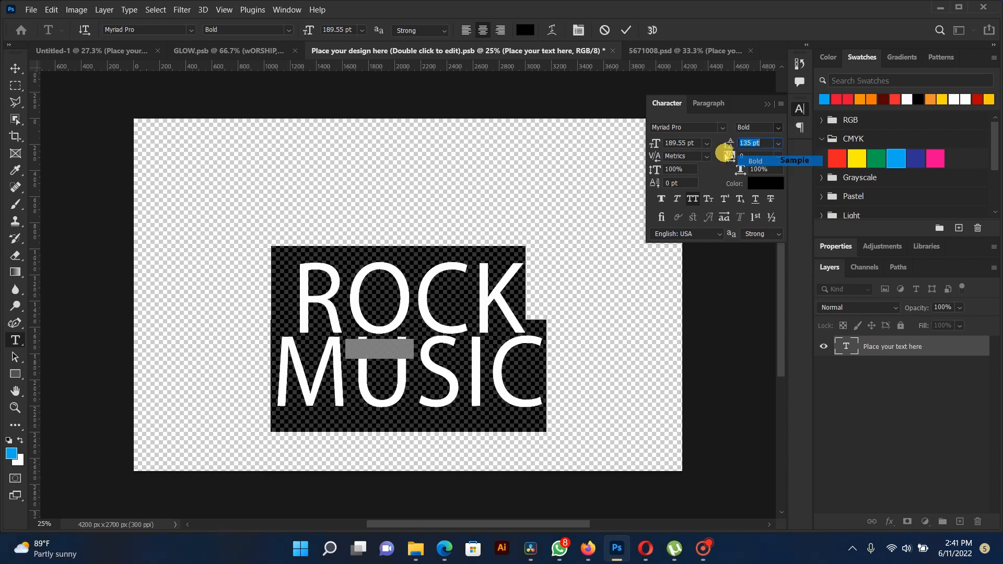
{"action": "left_click", "coordinate": [755, 161]}
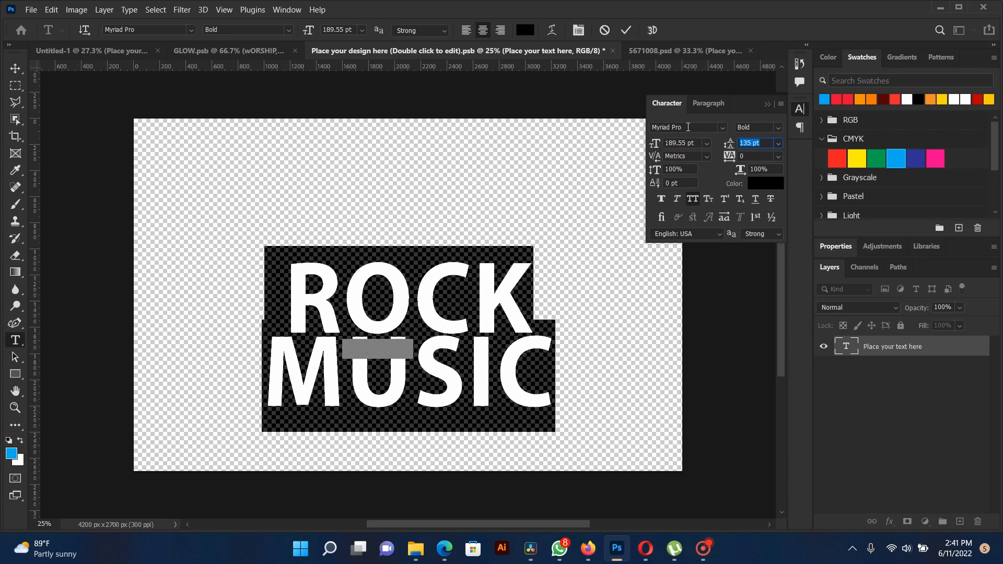
{"action": "left_click", "coordinate": [688, 128]}
{"action": "left_click_drag", "start_coordinate": [688, 127], "coordinate": [630, 125]}
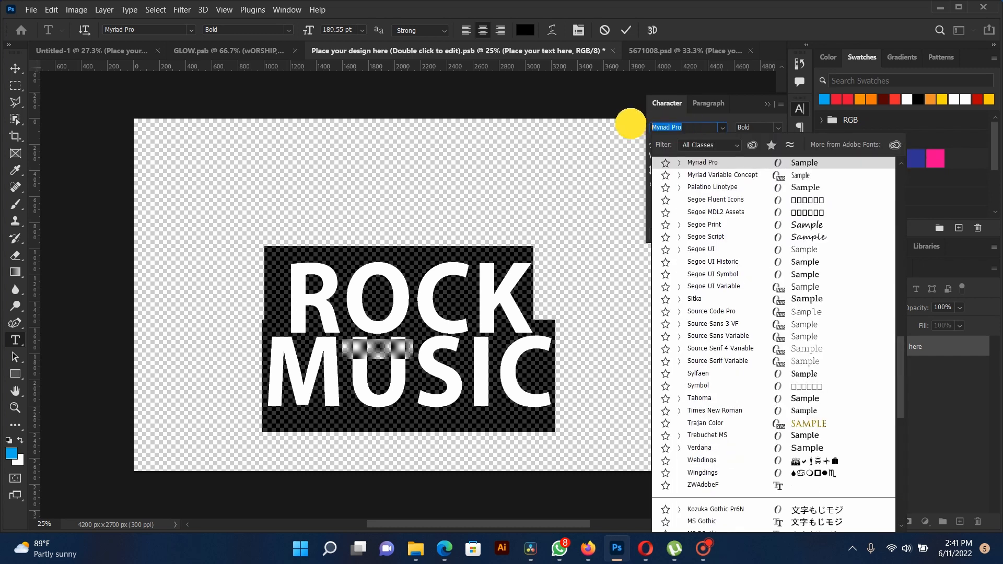
{"action": "type", "text": "ac"}
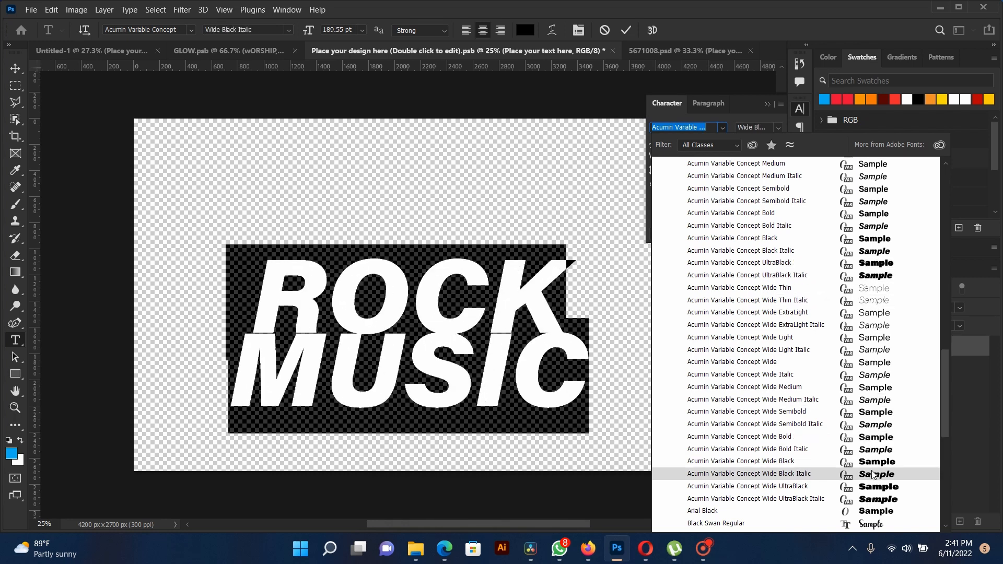
{"action": "left_click", "coordinate": [859, 506]}
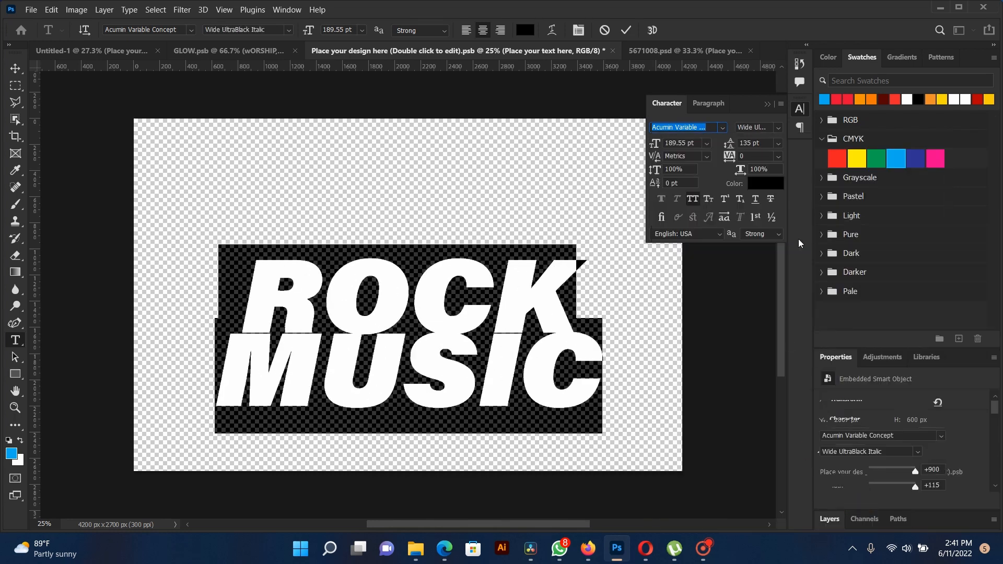
Increase the leading between ROCK and MUSIC to 146 pt
{"action": "left_click", "coordinate": [728, 141]}
{"action": "key", "text": "Up"}
{"action": "key", "text": "Up"}
{"action": "key", "text": "Up"}
{"action": "key", "text": "Up"}
{"action": "key", "text": "Up"}
{"action": "key", "text": "Up"}
{"action": "key", "text": "Up"}
{"action": "key", "text": "Up"}
{"action": "key", "text": "Up"}
{"action": "key", "text": "Up"}
{"action": "key", "text": "Up"}
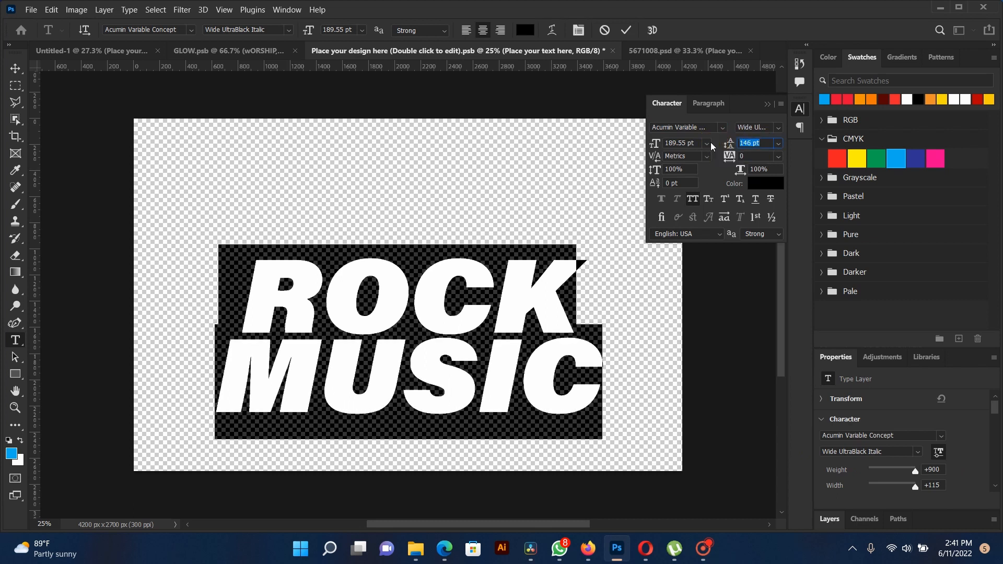
{"action": "left_click", "coordinate": [767, 103]}
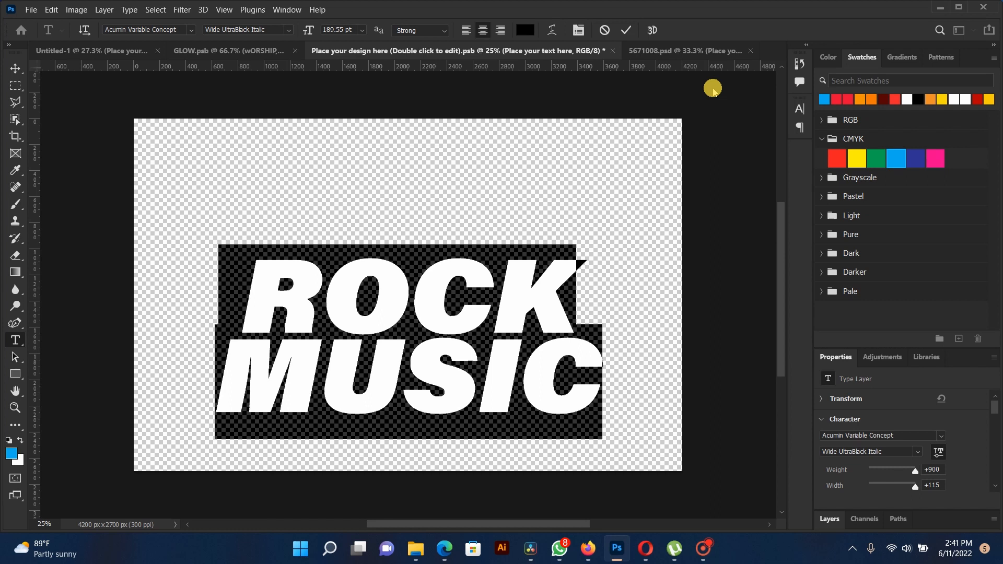
Commit the ROCK MUSIC text edit and save the smart object
{"action": "left_click", "coordinate": [626, 30]}
{"action": "left_click", "coordinate": [15, 68]}
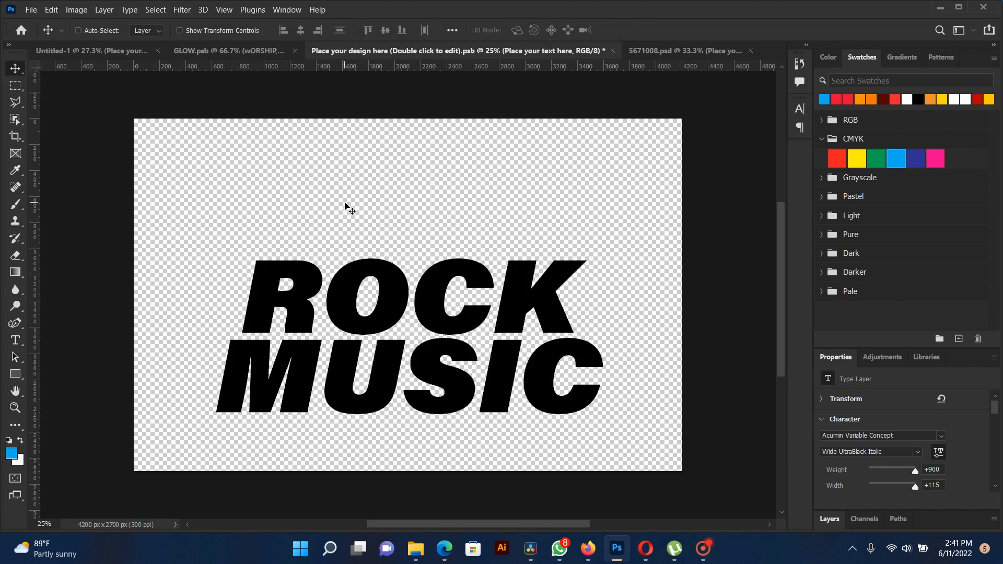
{"action": "key", "text": "ctrl+s"}
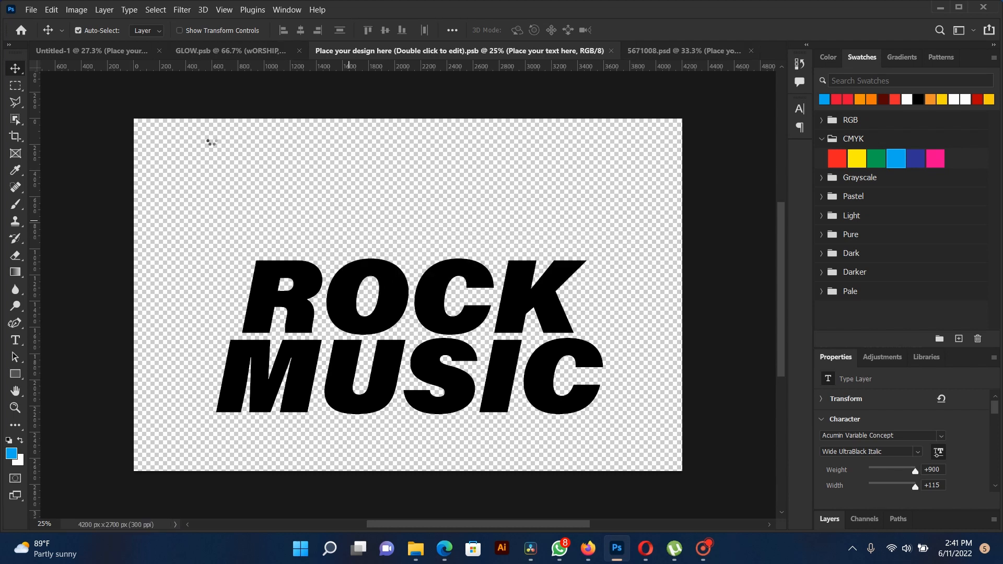
Return to the 5671008.psd document containing the text effect
{"action": "left_click", "coordinate": [200, 51]}
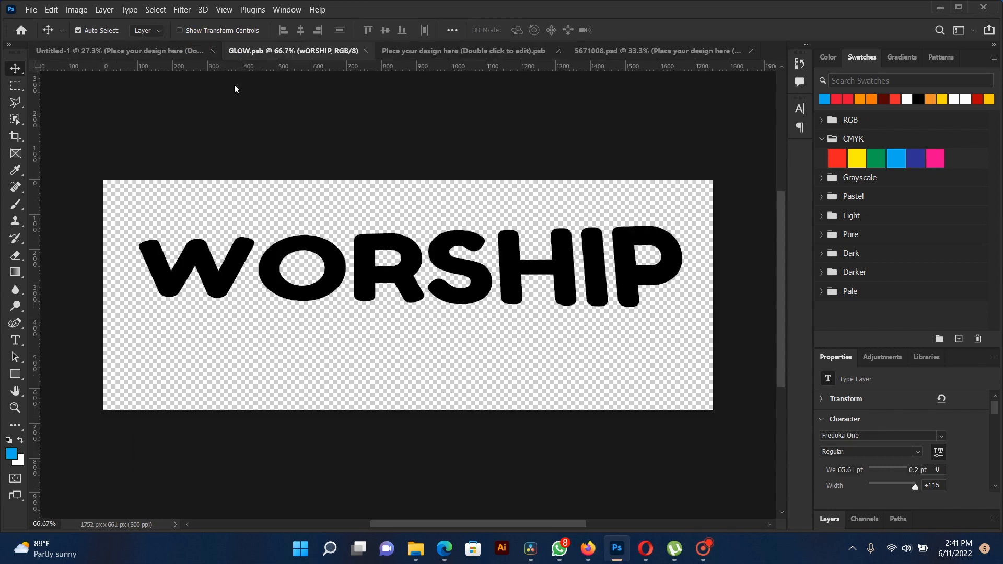
{"action": "left_click", "coordinate": [132, 50]}
{"action": "left_click", "coordinate": [409, 50]}
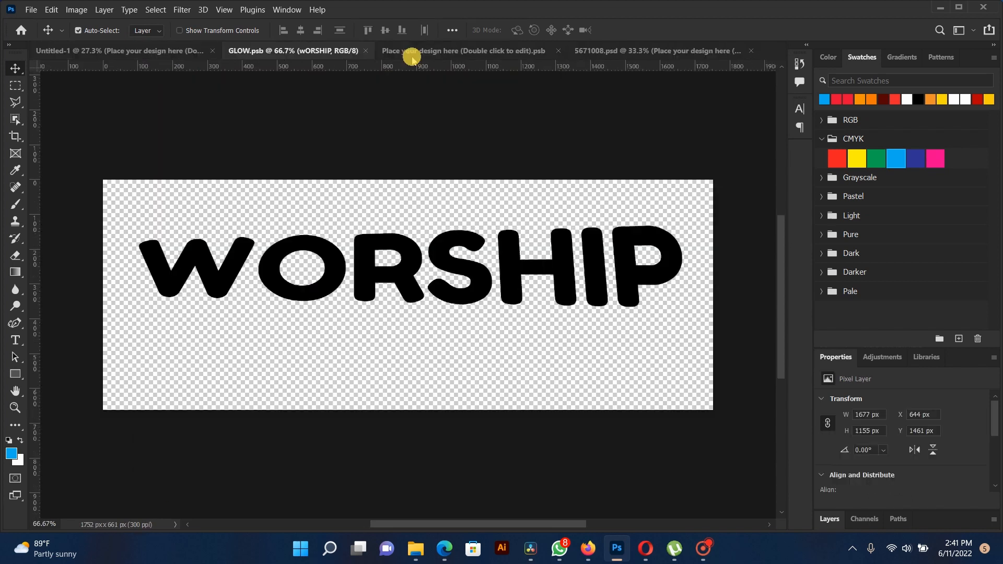
{"action": "left_click", "coordinate": [468, 51]}
{"action": "left_click", "coordinate": [643, 50]}
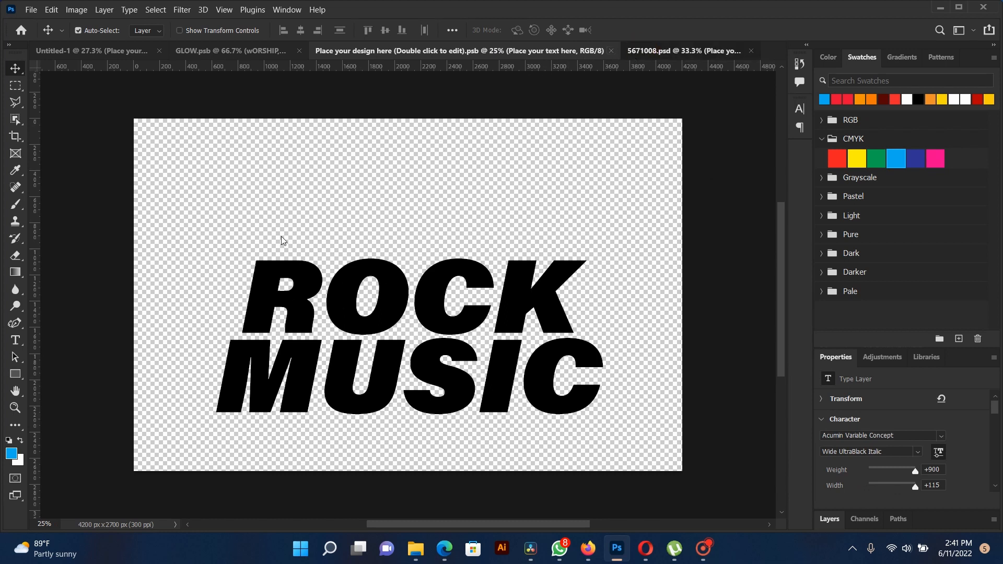
{"action": "scroll", "coordinate": [280, 291], "scroll_direction": "down", "scroll_amount": 2}
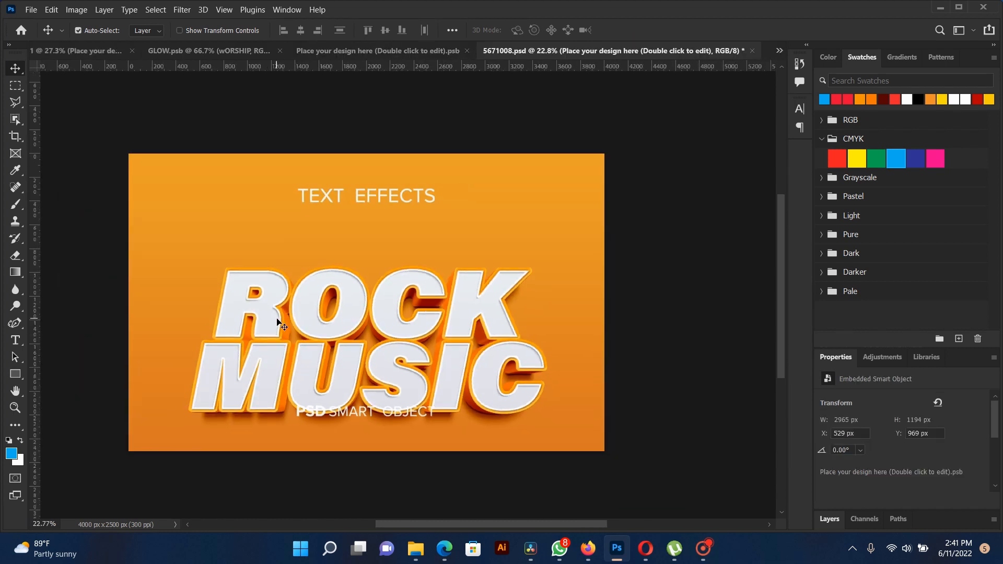
Bring up an enlarged layer list and hide the Text group holding the TEXT EFFECTS and PSD SMART OBJECT captions
{"action": "right_click", "coordinate": [411, 172]}
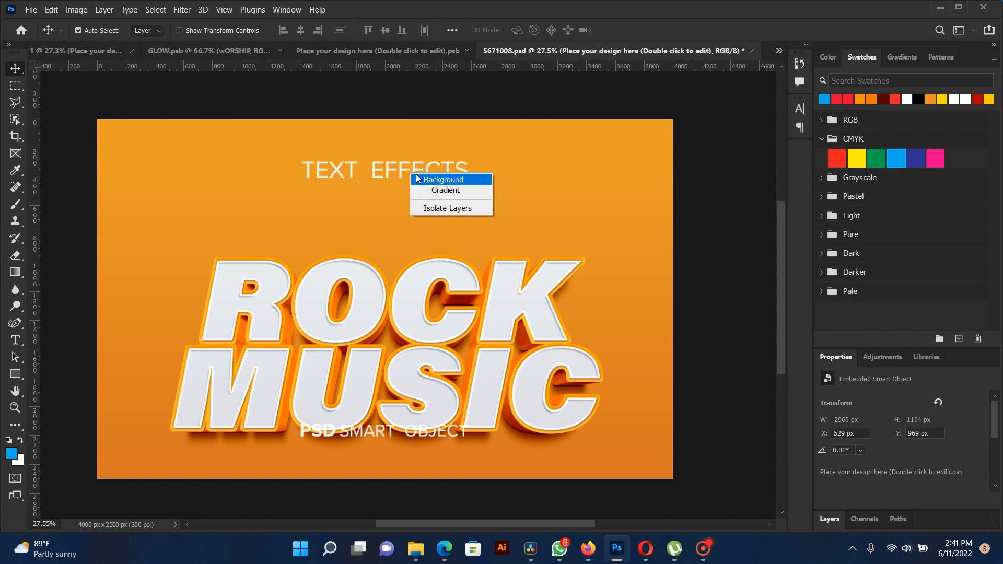
{"action": "left_click", "coordinate": [416, 179]}
{"action": "left_click", "coordinate": [829, 519]}
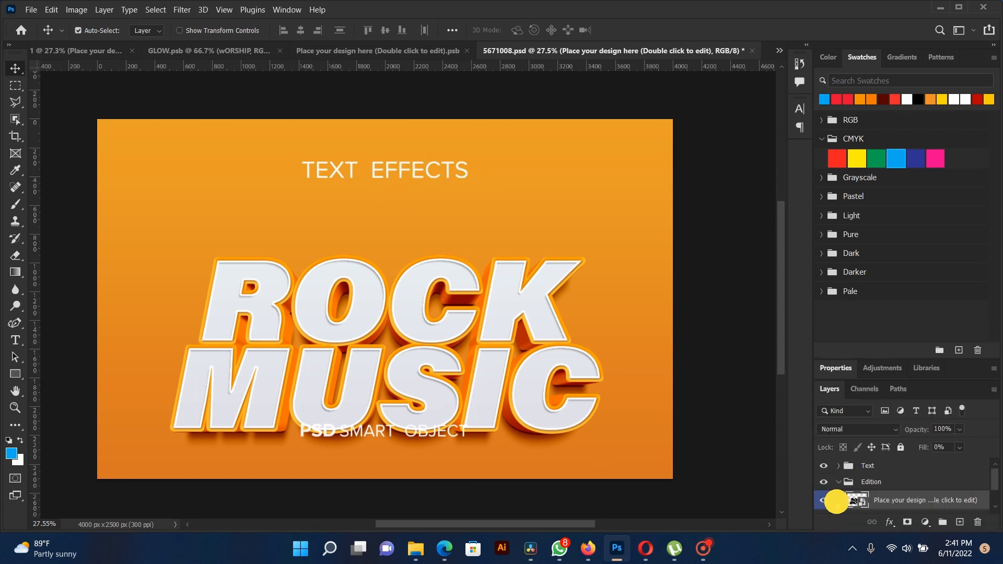
{"action": "left_click_drag", "start_coordinate": [908, 349], "coordinate": [907, 212]}
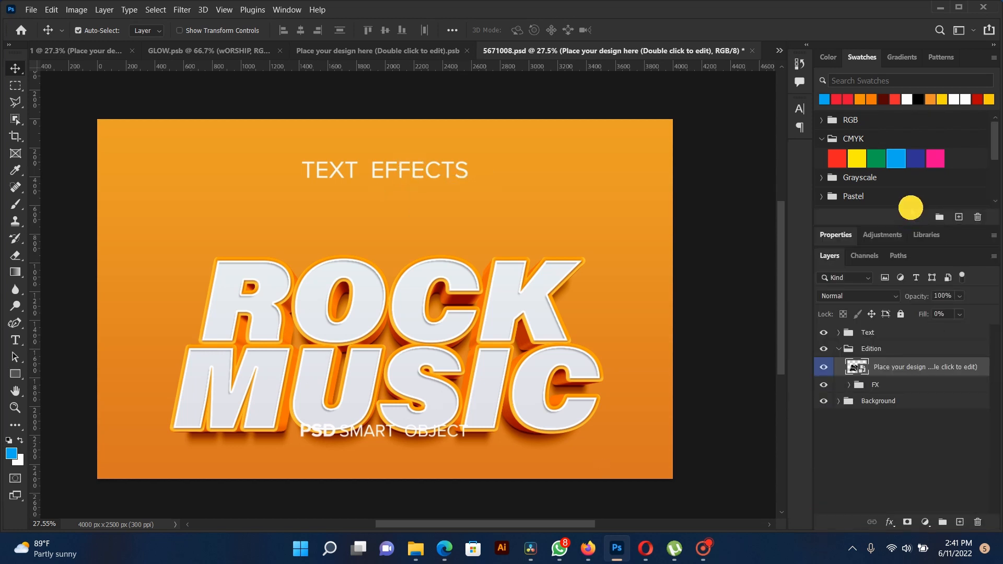
{"action": "left_click", "coordinate": [824, 333]}
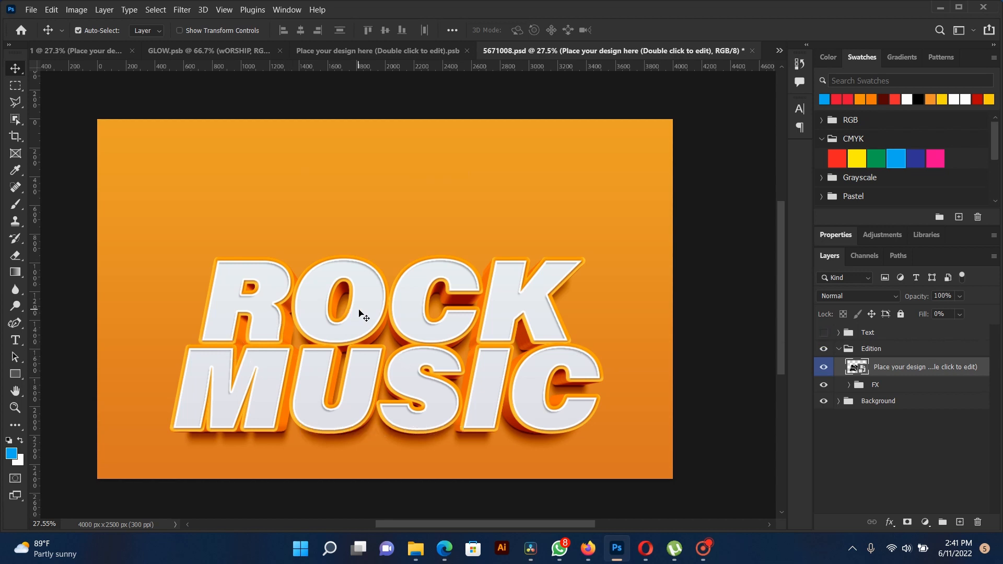
Hide the Background group, select all the ROCK MUSIC effect layers and bring them into Untitled-1 as one merged layer
{"action": "left_click", "coordinate": [823, 401]}
{"action": "left_click_drag", "start_coordinate": [712, 266], "coordinate": [131, 446]}
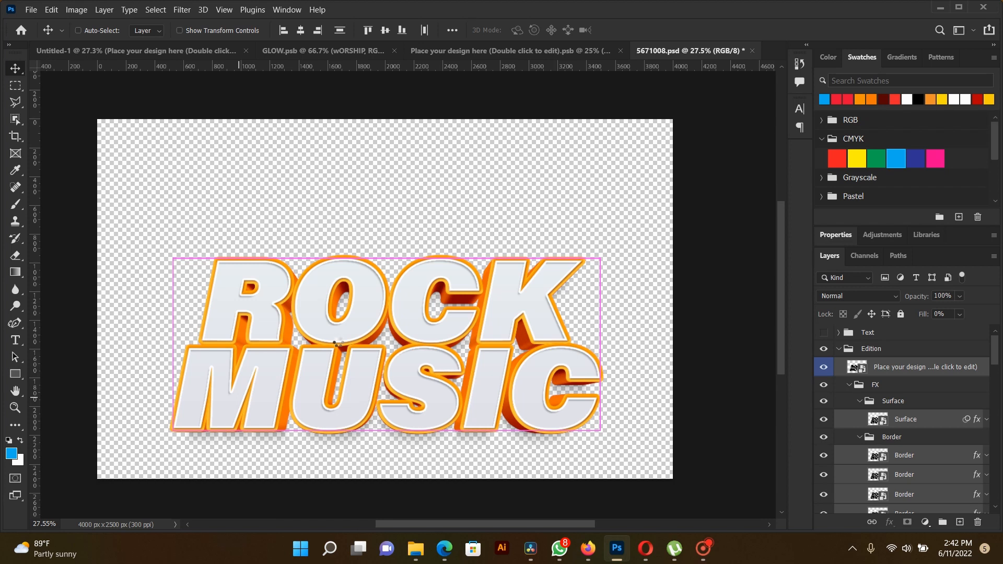
{"action": "left_click_drag", "start_coordinate": [341, 344], "coordinate": [399, 363]}
Delete the older SING title layer and move ROCK MUSIC up and across onto the canvas below the singer's chest
{"action": "left_click", "coordinate": [398, 312]}
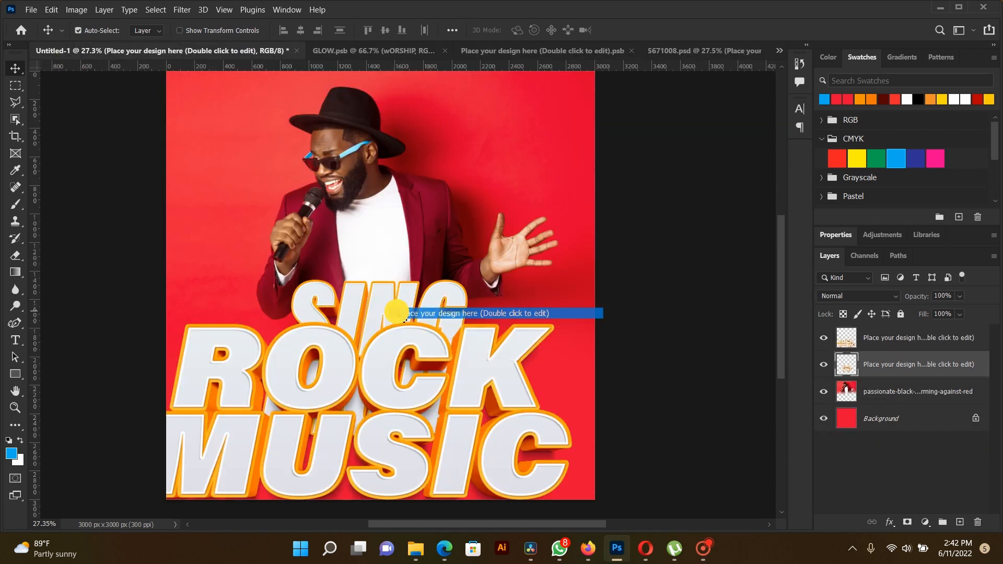
{"action": "key", "text": "Delete"}
{"action": "left_click_drag", "start_coordinate": [387, 340], "coordinate": [408, 297]}
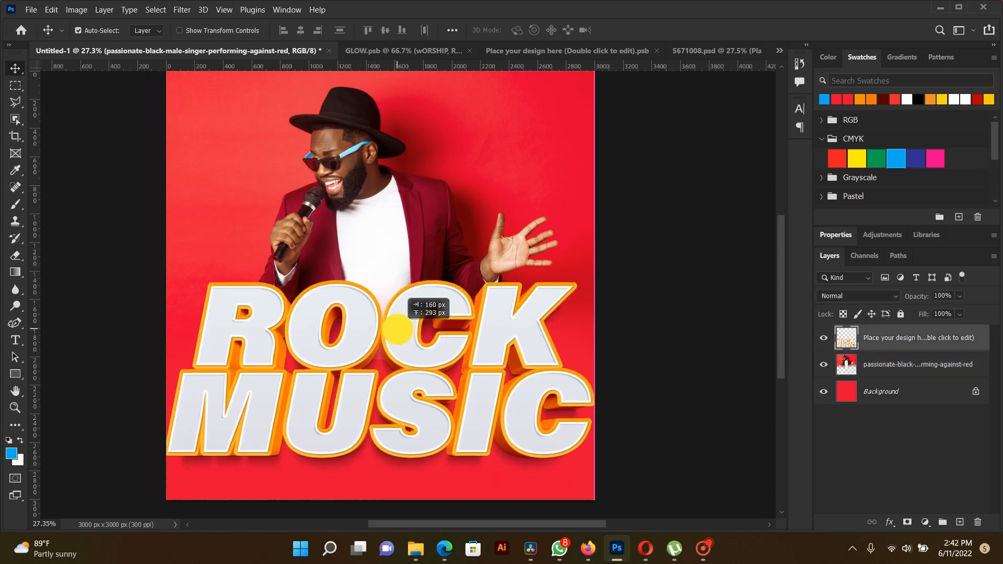
Scale the ROCK MUSIC title down so it leaves margins on both sides below the singer's chest
{"action": "key", "text": "ctrl+t"}
{"action": "left_click_drag", "start_coordinate": [166, 471], "coordinate": [253, 417]}
{"action": "left_click_drag", "start_coordinate": [402, 366], "coordinate": [363, 371]}
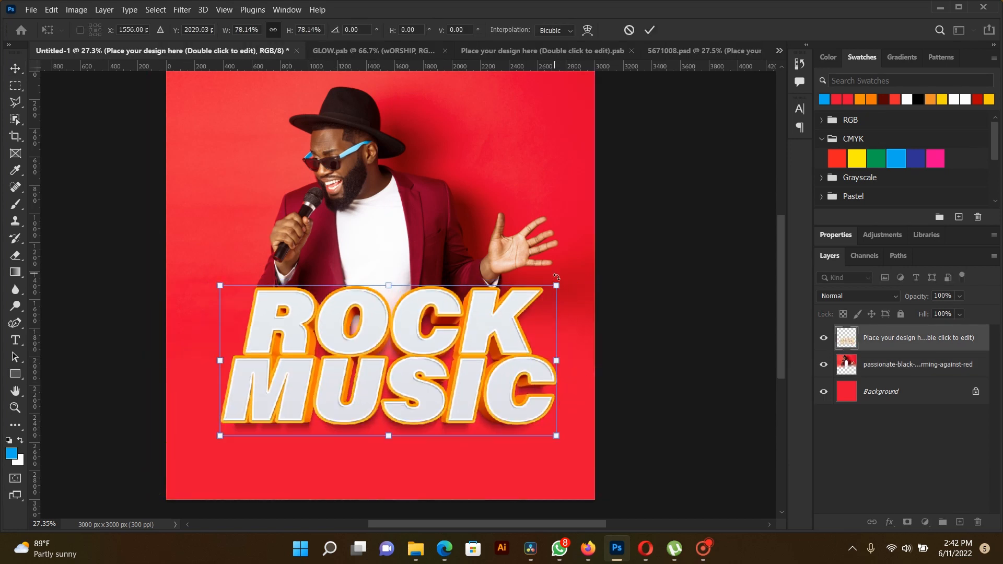
{"action": "left_click_drag", "start_coordinate": [556, 284], "coordinate": [525, 275]}
{"action": "key", "text": "Return"}
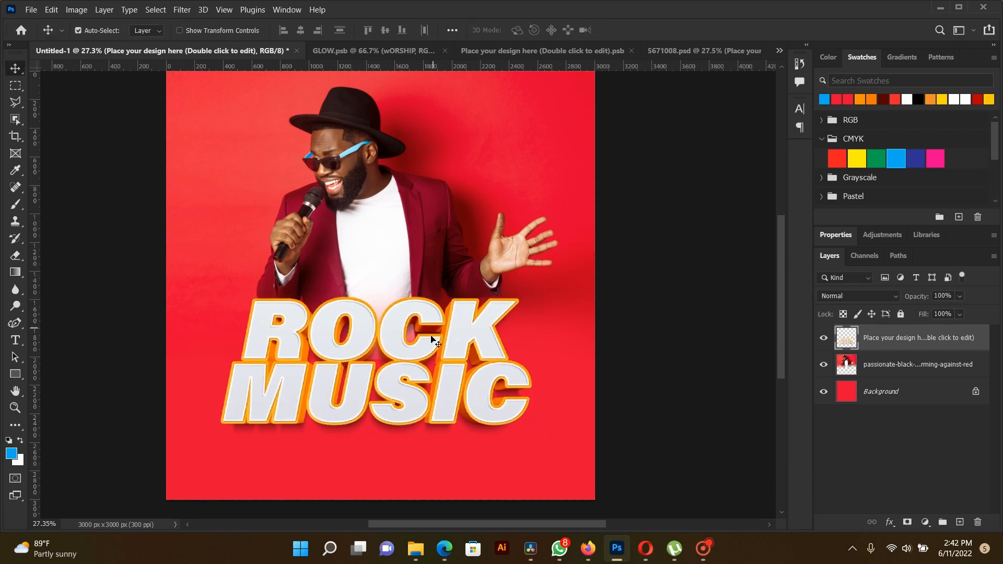
Move ROCK MUSIC up over the singer's lower torso and centre it horizontally on the canvas
{"action": "left_click_drag", "start_coordinate": [415, 348], "coordinate": [398, 296]}
{"action": "scroll", "coordinate": [408, 385], "scroll_direction": "up", "scroll_amount": 2}
{"action": "scroll", "coordinate": [404, 366], "scroll_direction": "down", "scroll_amount": 2}
{"action": "right_click", "coordinate": [399, 300]}
{"action": "left_click", "coordinate": [402, 301]}
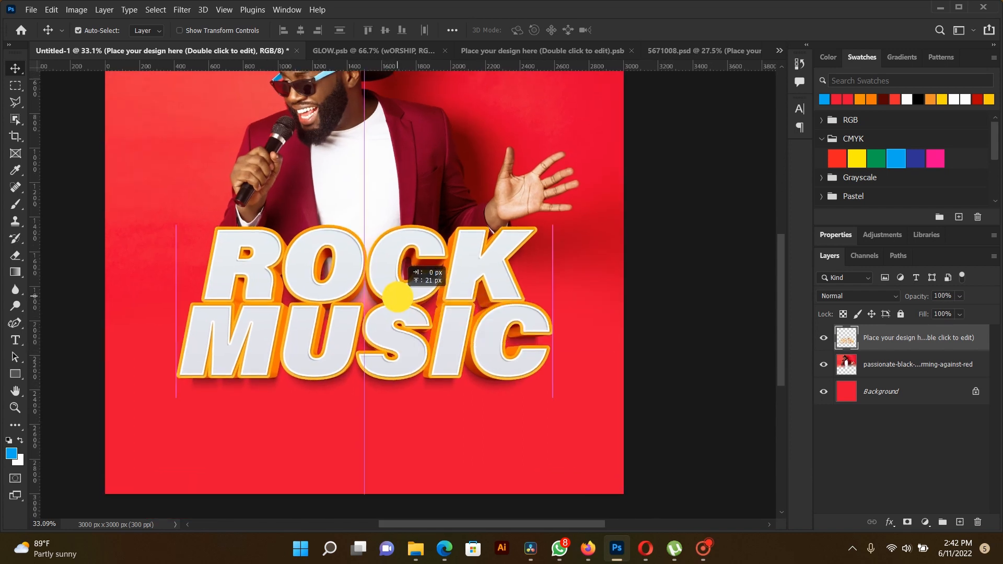
{"action": "left_click_drag", "start_coordinate": [398, 296], "coordinate": [398, 296]}
{"action": "left_click", "coordinate": [922, 393]}
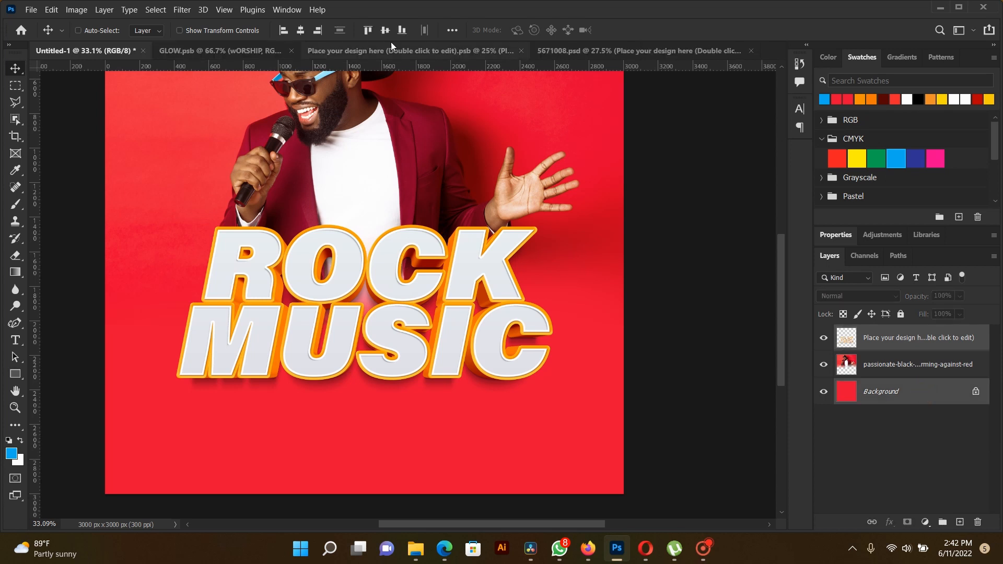
{"action": "left_click", "coordinate": [917, 338]}
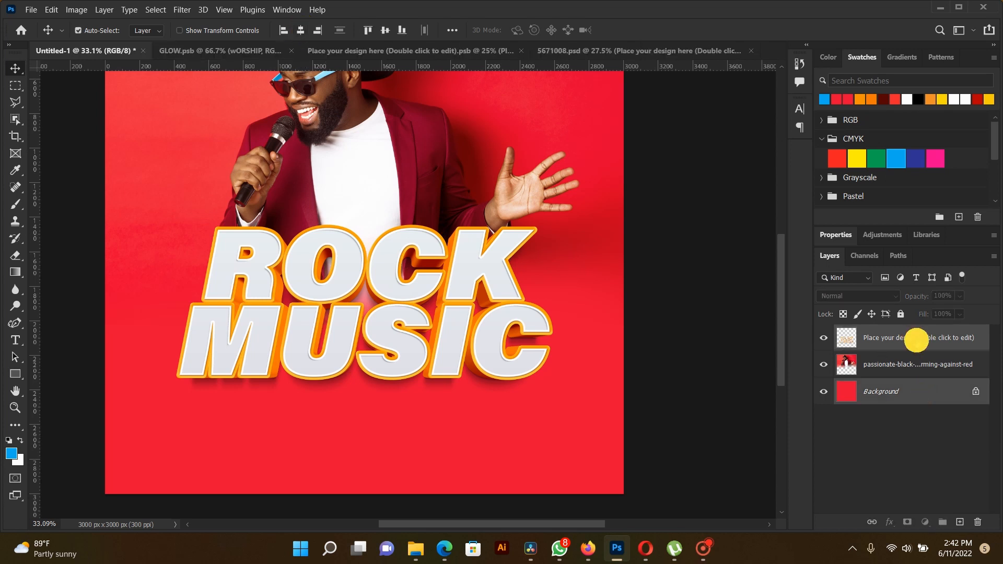
Shift the ROCK MUSIC title slightly left and down
{"action": "scroll", "coordinate": [368, 309], "scroll_direction": "down", "scroll_amount": 5}
{"action": "scroll", "coordinate": [365, 311], "scroll_direction": "up", "scroll_amount": 2}
{"action": "mouse_move", "coordinate": [377, 292]}
{"action": "left_mouse_down"}
{"action": "mouse_move", "coordinate": [373, 312]}
{"action": "mouse_move", "coordinate": [369, 298]}
{"action": "left_mouse_up"}
{"action": "right_click", "coordinate": [369, 298]}
{"action": "left_click", "coordinate": [373, 303]}
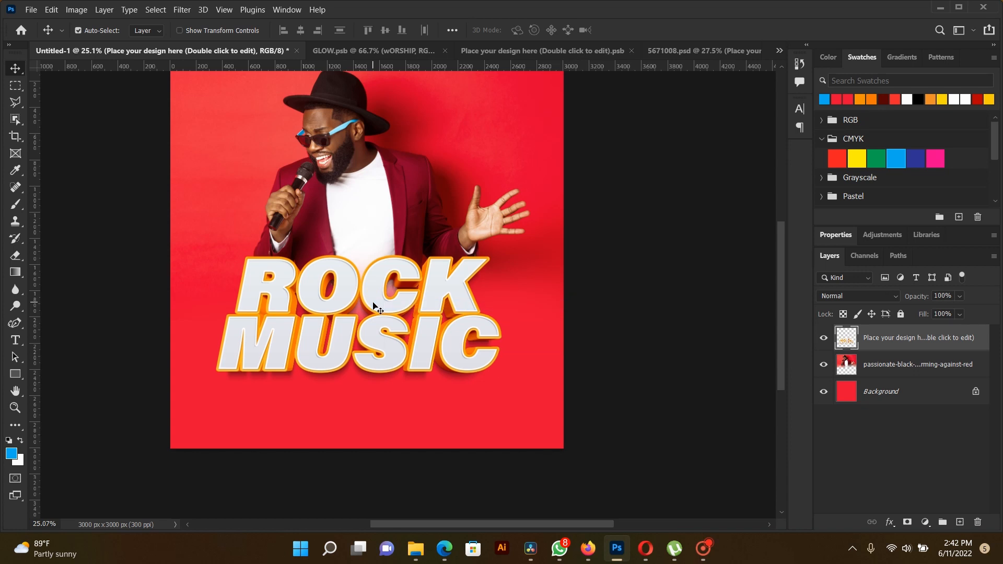
{"action": "mouse_move", "coordinate": [339, 247]}
{"action": "left_mouse_down"}
{"action": "mouse_move", "coordinate": [318, 346]}
{"action": "mouse_move", "coordinate": [332, 272]}
{"action": "left_mouse_up"}
{"action": "scroll", "coordinate": [308, 313], "scroll_direction": "up", "scroll_amount": 2}
{"action": "mouse_move", "coordinate": [310, 308]}
{"action": "left_mouse_down"}
{"action": "mouse_move", "coordinate": [312, 287]}
{"action": "mouse_move", "coordinate": [317, 368]}
{"action": "mouse_move", "coordinate": [314, 358]}
{"action": "mouse_move", "coordinate": [322, 362]}
{"action": "mouse_move", "coordinate": [351, 333]}
{"action": "mouse_move", "coordinate": [344, 323]}
{"action": "left_mouse_up"}
{"action": "scroll", "coordinate": [306, 322], "scroll_direction": "down", "scroll_amount": 3}
{"action": "scroll", "coordinate": [308, 335], "scroll_direction": "up", "scroll_amount": 1}
{"action": "mouse_move", "coordinate": [357, 263]}
{"action": "left_mouse_down"}
{"action": "mouse_move", "coordinate": [352, 273]}
{"action": "mouse_move", "coordinate": [342, 255]}
{"action": "left_mouse_up"}
{"action": "scroll", "coordinate": [325, 361], "scroll_direction": "up", "scroll_amount": 1}
{"action": "left_click_drag", "start_coordinate": [330, 372], "coordinate": [336, 353]}
Scale the ROCK MUSIC title to 93.34% and keep it near the canvas centre below the singer's chest
{"action": "right_click", "coordinate": [353, 318]}
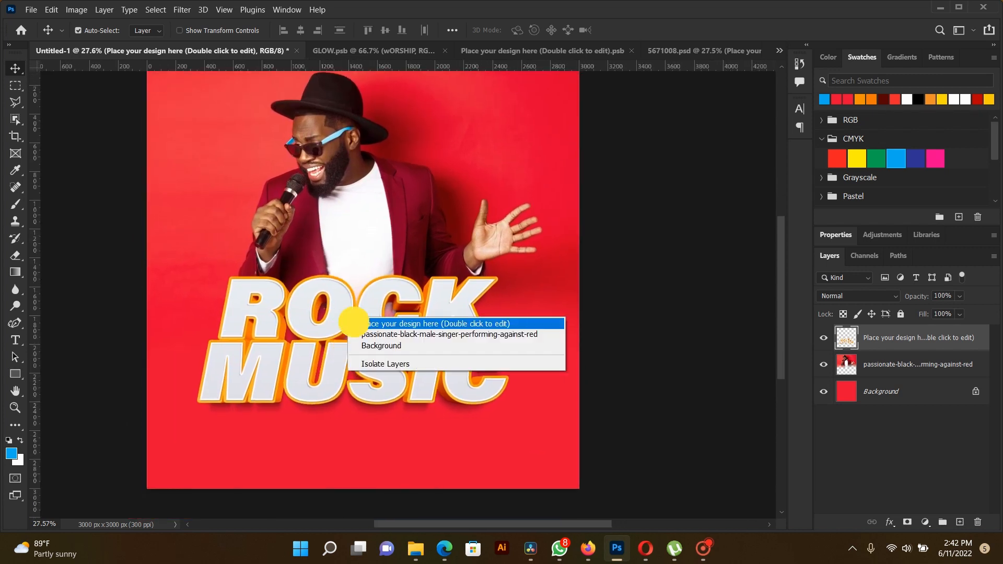
{"action": "left_click", "coordinate": [397, 324]}
{"action": "key", "text": "ctrl+t"}
{"action": "left_click_drag", "start_coordinate": [197, 416], "coordinate": [213, 408]}
{"action": "left_click_drag", "start_coordinate": [509, 275], "coordinate": [507, 278]}
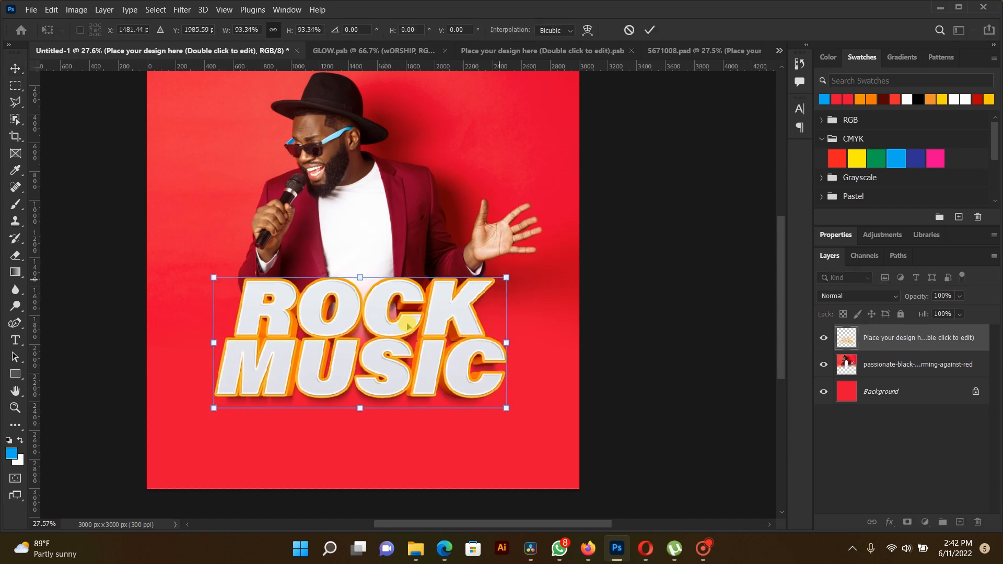
{"action": "left_click", "coordinate": [215, 405]}
{"action": "key", "text": "Return"}
{"action": "scroll", "coordinate": [264, 376], "scroll_direction": "down", "scroll_amount": 2}
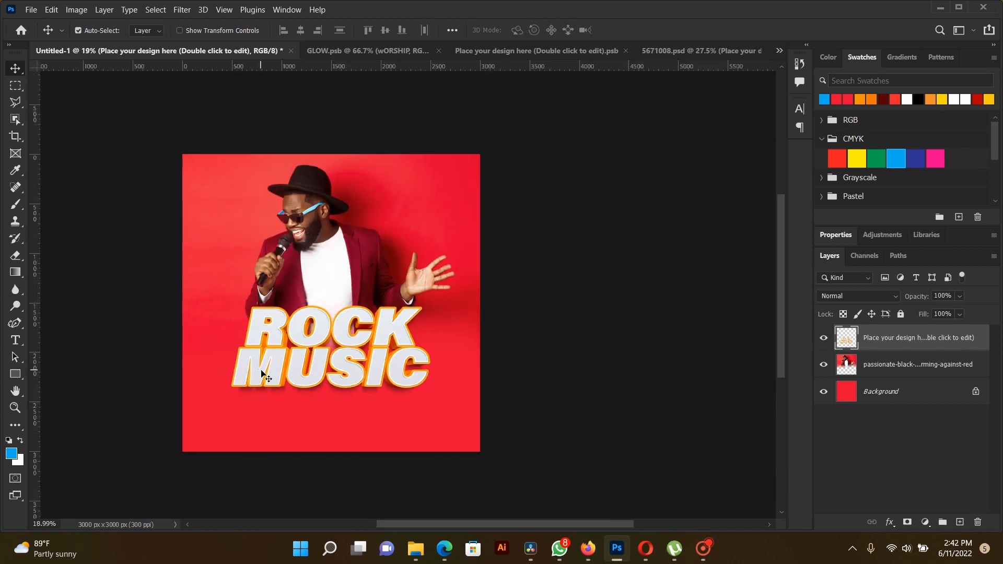
{"action": "scroll", "coordinate": [264, 376], "scroll_direction": "up", "scroll_amount": 2}
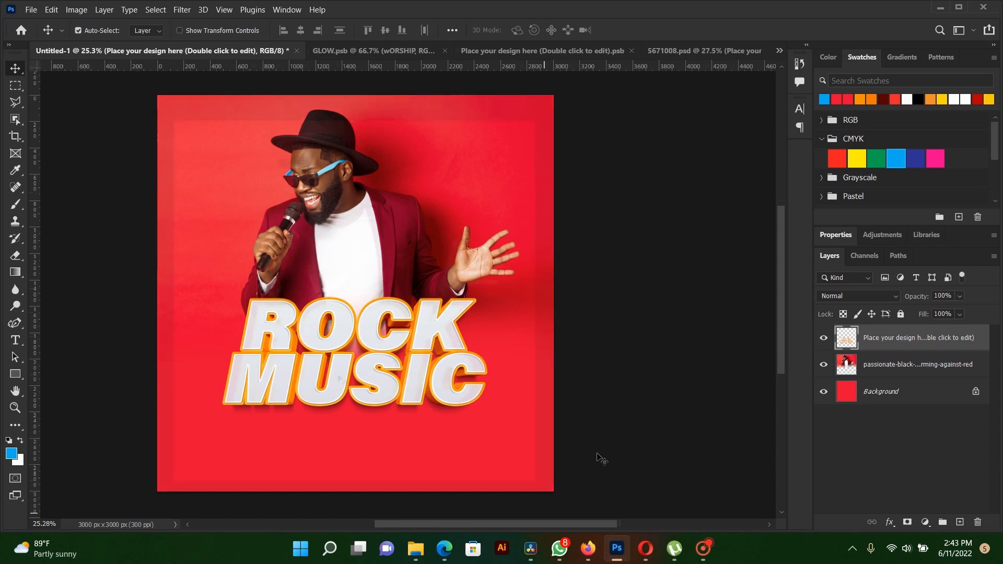
{"action": "scroll", "coordinate": [340, 377], "scroll_direction": "down", "scroll_amount": 1}
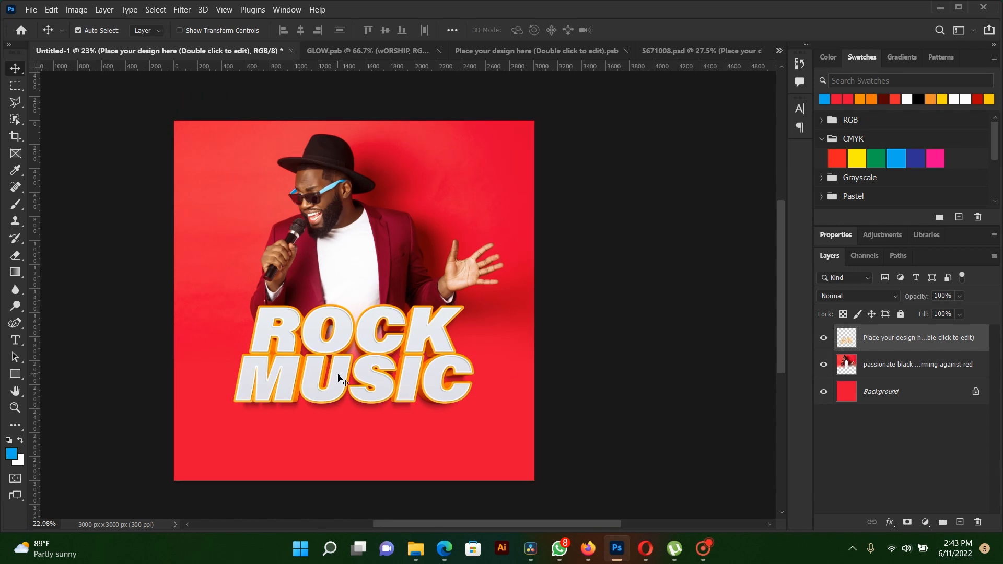
{"action": "scroll", "coordinate": [328, 323], "scroll_direction": "up", "scroll_amount": 2}
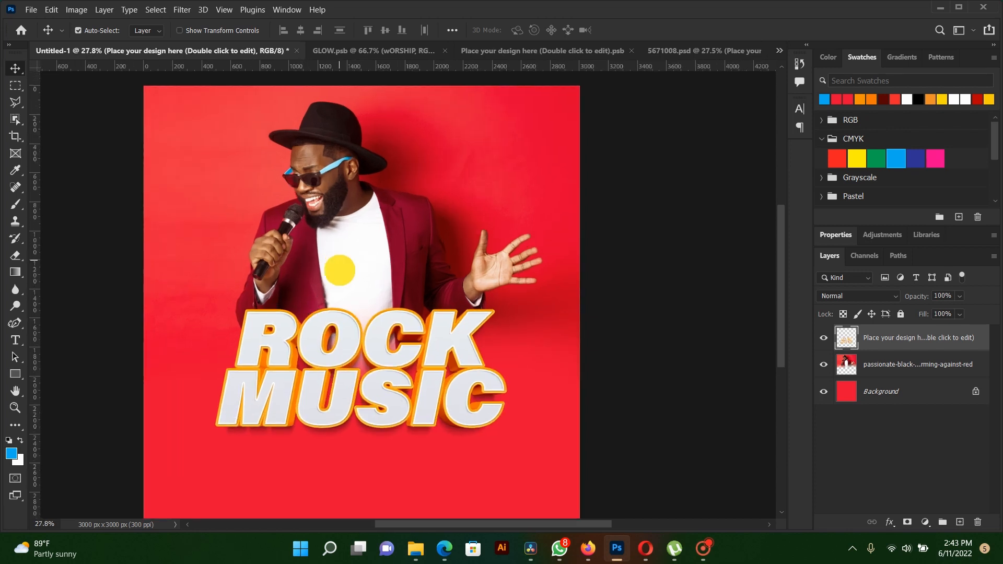
{"action": "scroll", "coordinate": [444, 500], "scroll_direction": "down", "scroll_amount": 2}
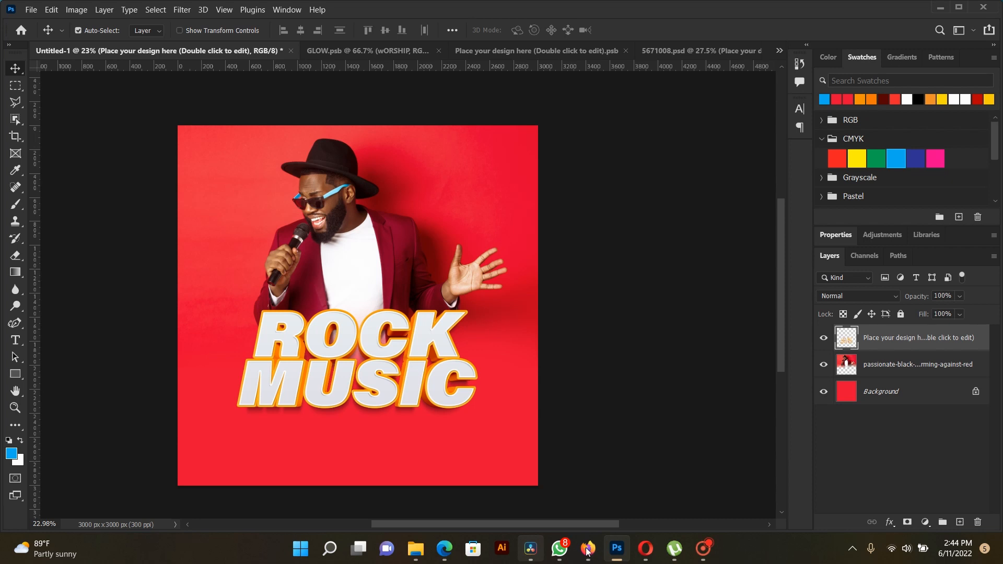
{"action": "left_click", "coordinate": [587, 548]}
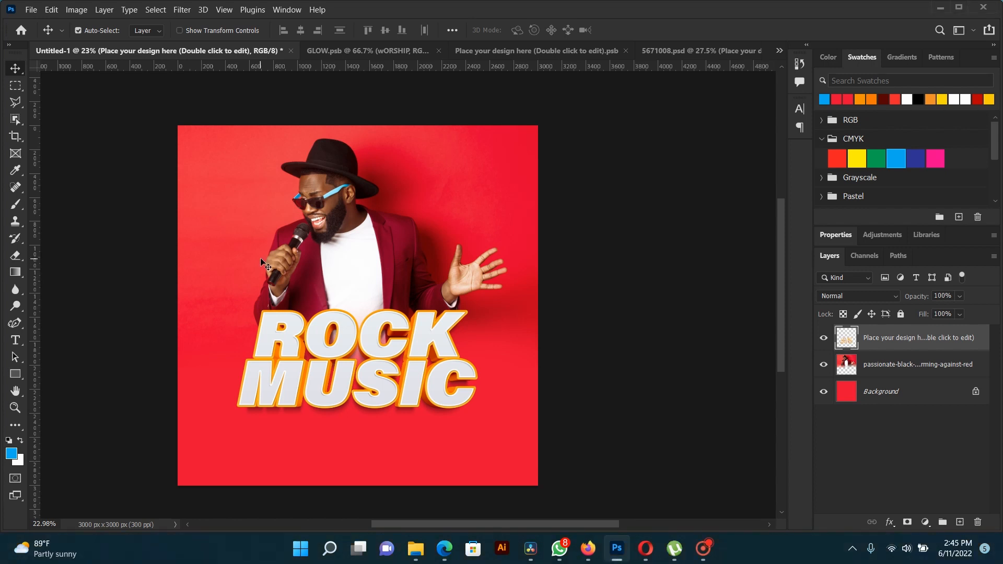
Add the text 25 near the canvas's upper-left corner and colour it white
{"action": "scroll", "coordinate": [262, 258], "scroll_direction": "up", "scroll_amount": 3}
{"action": "left_click_drag", "start_coordinate": [302, 194], "coordinate": [296, 247]}
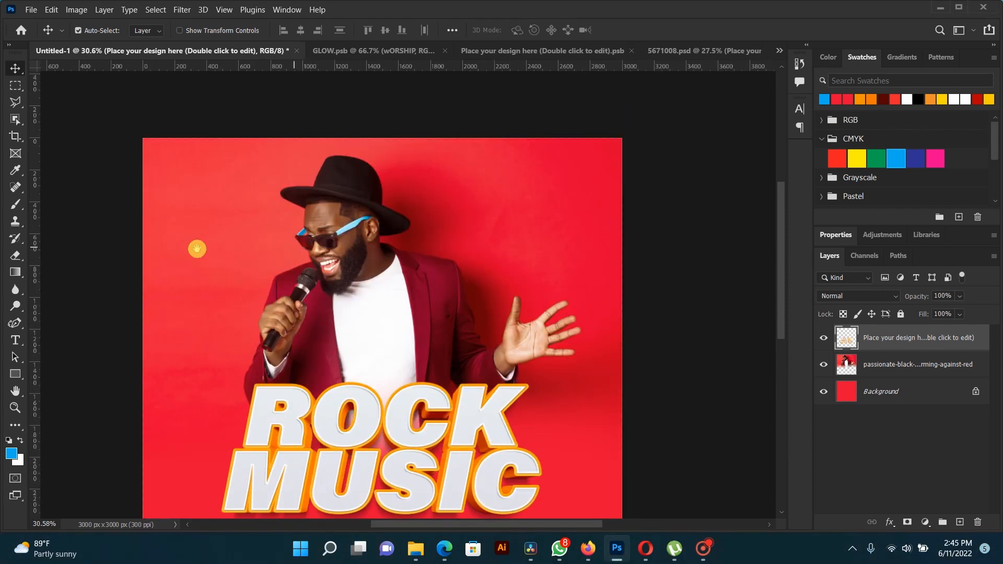
{"action": "left_click", "coordinate": [15, 340]}
{"action": "left_click", "coordinate": [174, 212]}
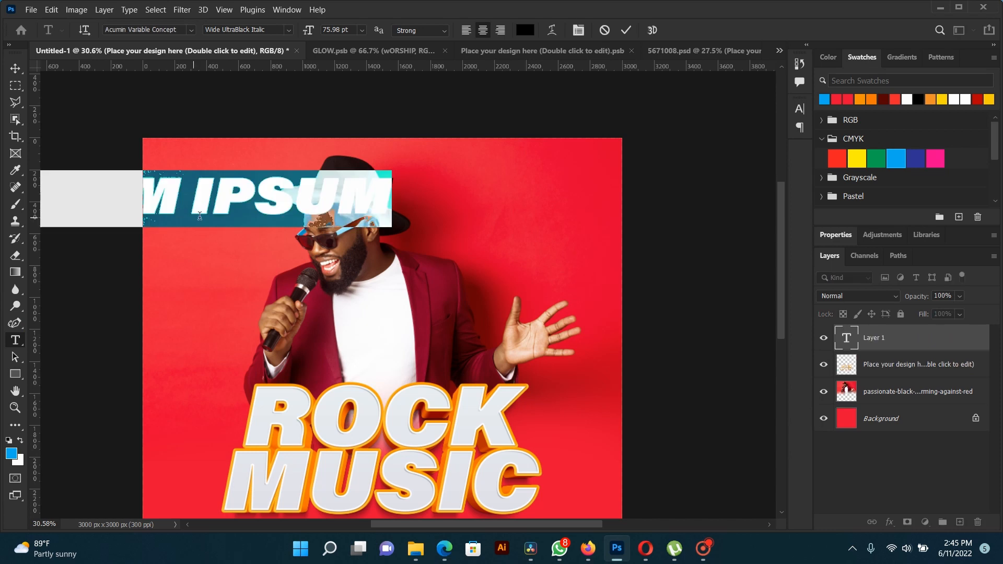
{"action": "type", "text": "25"}
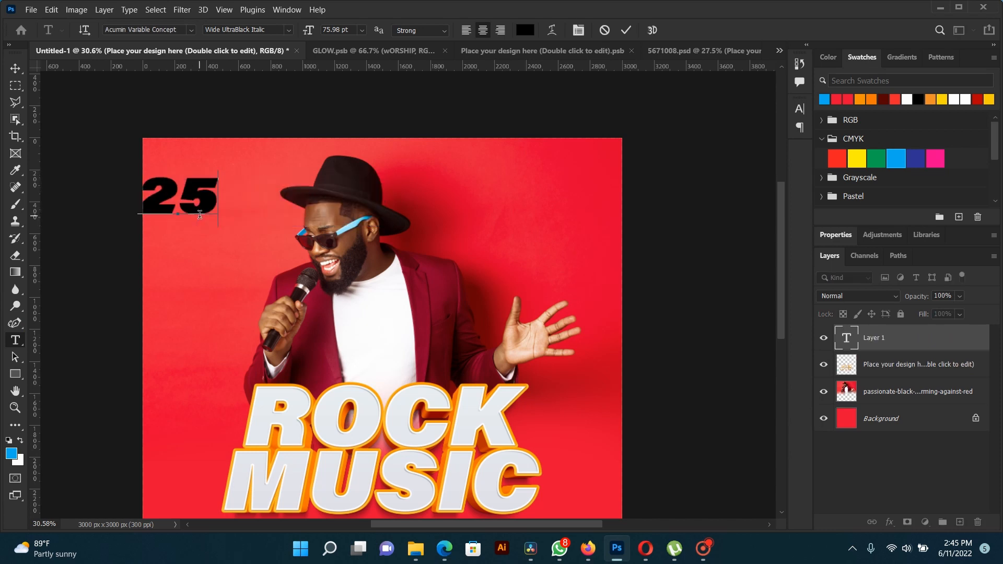
{"action": "key", "text": "ctrl+a"}
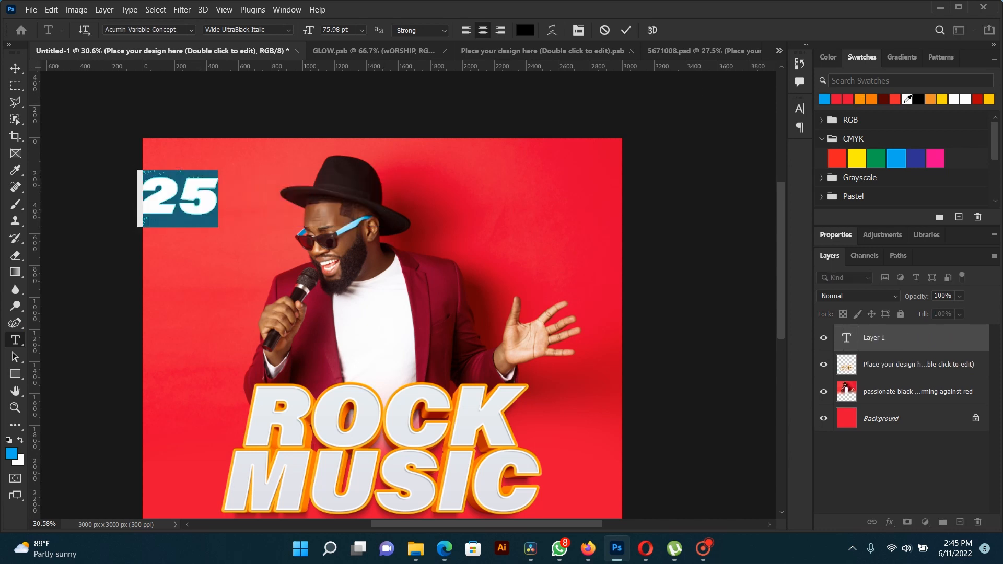
{"action": "left_click", "coordinate": [907, 100]}
Move the 25 text inward from the canvas edge and scale it down to about 49 pt
{"action": "left_click", "coordinate": [15, 69]}
{"action": "left_click_drag", "start_coordinate": [171, 188], "coordinate": [200, 193]}
{"action": "left_click_drag", "start_coordinate": [168, 227], "coordinate": [191, 217]}
{"action": "left_click_drag", "start_coordinate": [244, 173], "coordinate": [238, 194]}
{"action": "key", "text": "Return"}
Duplicate the 25 text directly below the original and change the copy to JUNE
{"action": "scroll", "coordinate": [225, 177], "scroll_direction": "up", "scroll_amount": 1}
{"action": "right_click", "coordinate": [226, 159]}
{"action": "left_click", "coordinate": [233, 164]}
{"action": "left_click", "coordinate": [15, 340]}
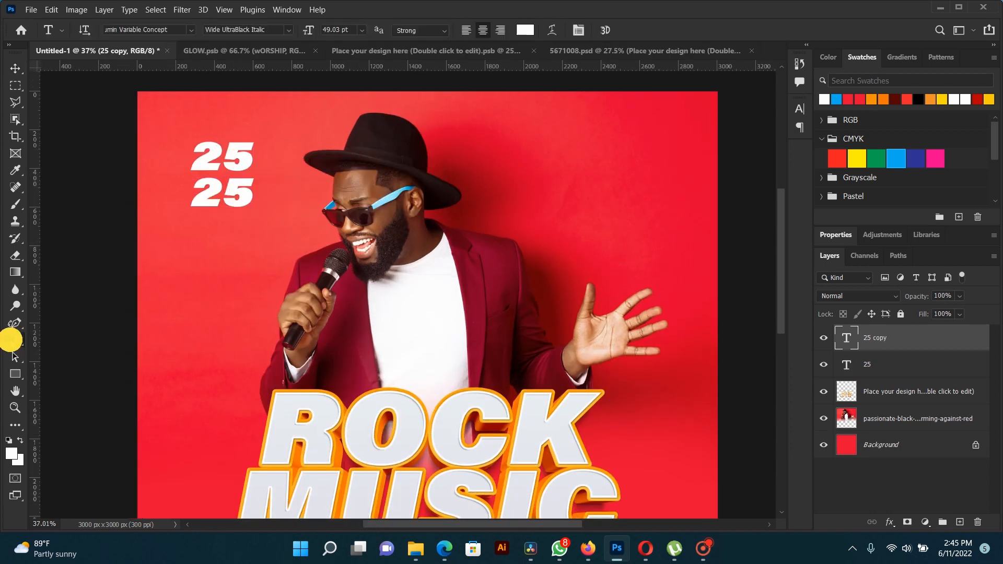
{"action": "double_click", "coordinate": [230, 179]}
{"action": "type", "text": "JUN"}
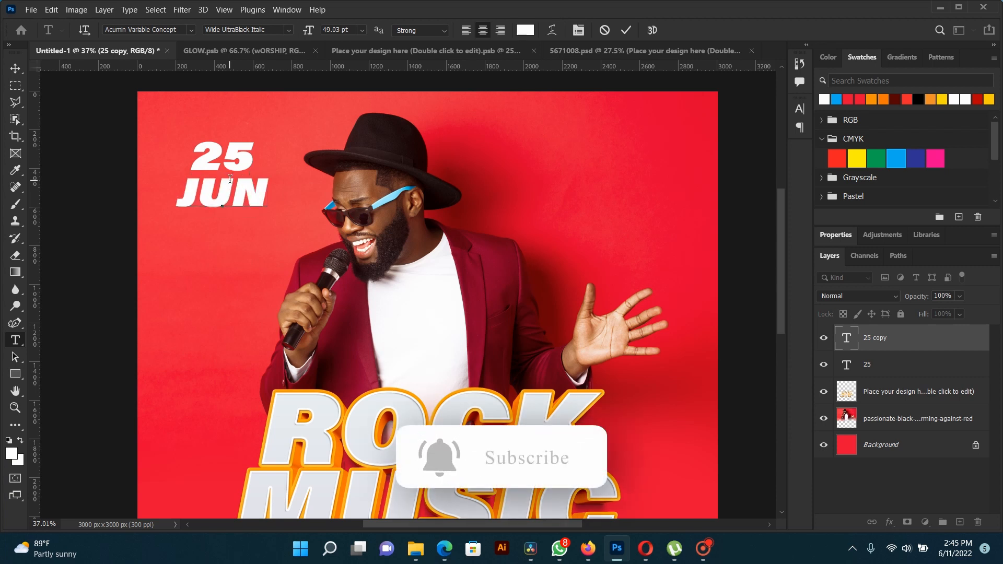
{"action": "type", "text": "E"}
{"action": "left_click", "coordinate": [16, 69]}
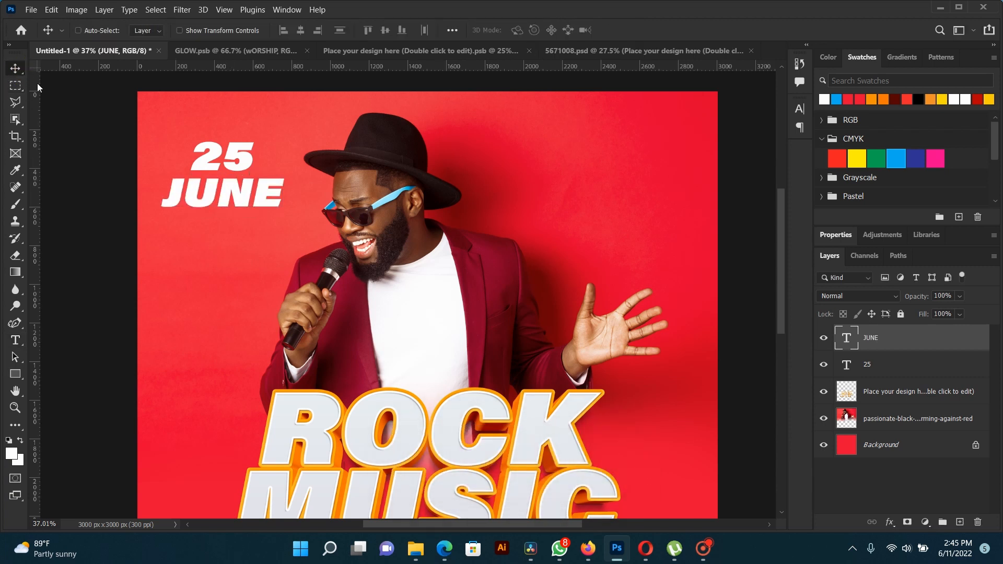
Scale JUNE down to about the width of 25 and place it directly above the number
{"action": "key", "text": "ctrl+t"}
{"action": "left_click_drag", "start_coordinate": [284, 217], "coordinate": [257, 114]}
{"action": "key", "text": "Return"}
{"action": "key", "text": "ctrl+t"}
{"action": "key", "text": "Return"}
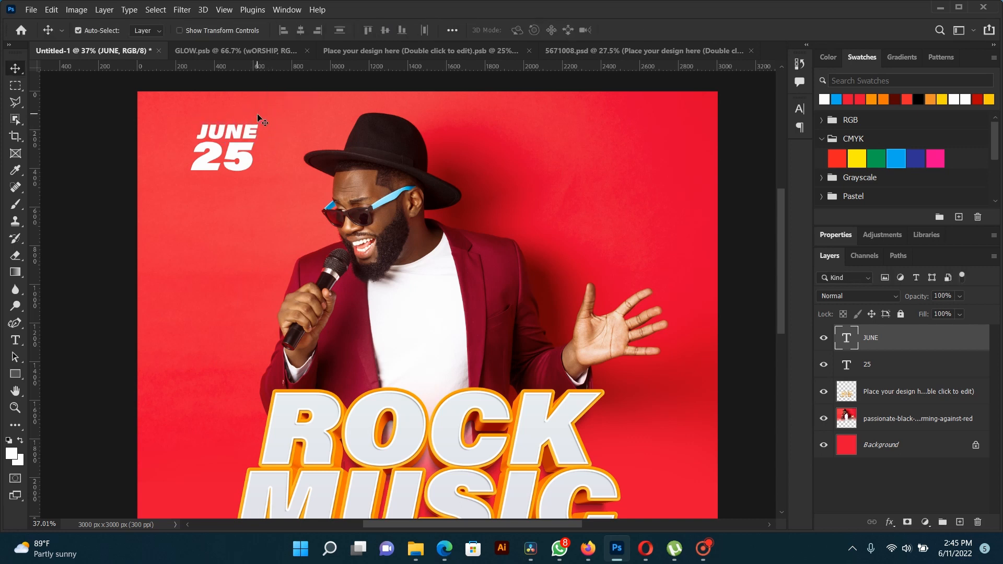
{"action": "key", "text": "Down"}
{"action": "key", "text": "Down"}
{"action": "key", "text": "Down"}
{"action": "key", "text": "Down"}
{"action": "left_click", "coordinate": [248, 149], "text": "shift"}
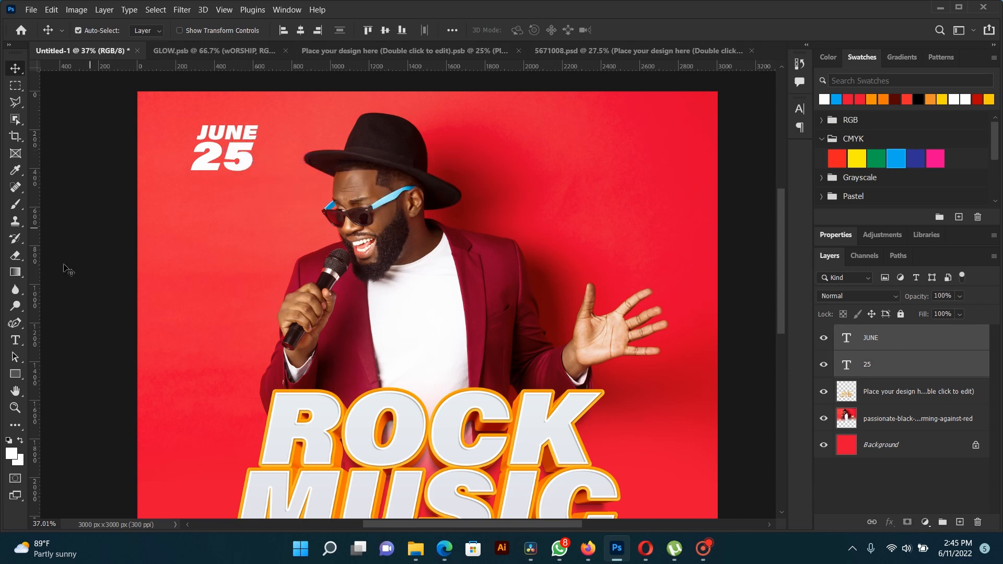
Tighten the tracking of the 25 text so its two digits touch
{"action": "left_click", "coordinate": [17, 340]}
{"action": "double_click", "coordinate": [222, 157]}
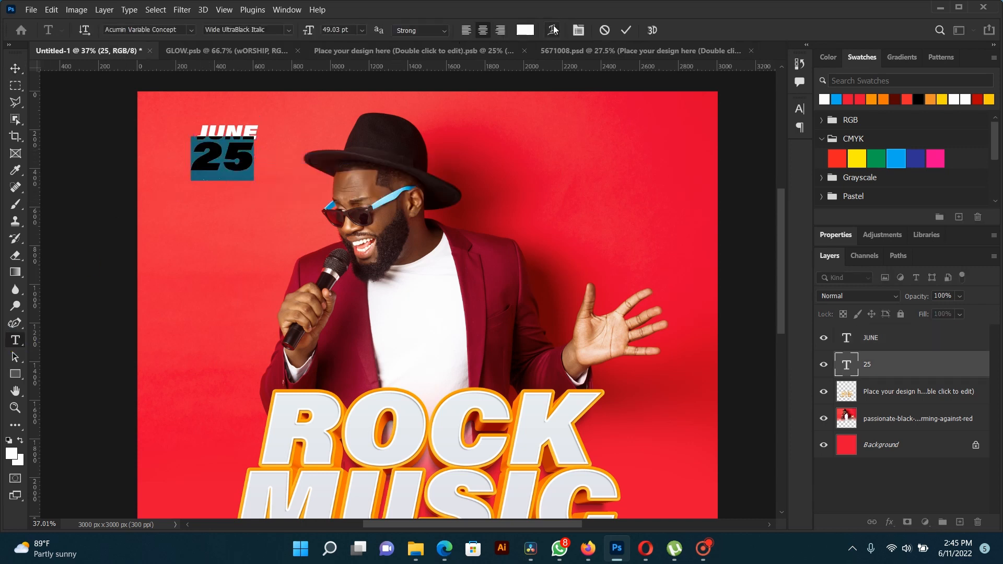
{"action": "left_click", "coordinate": [575, 30]}
{"action": "left_click", "coordinate": [724, 150]}
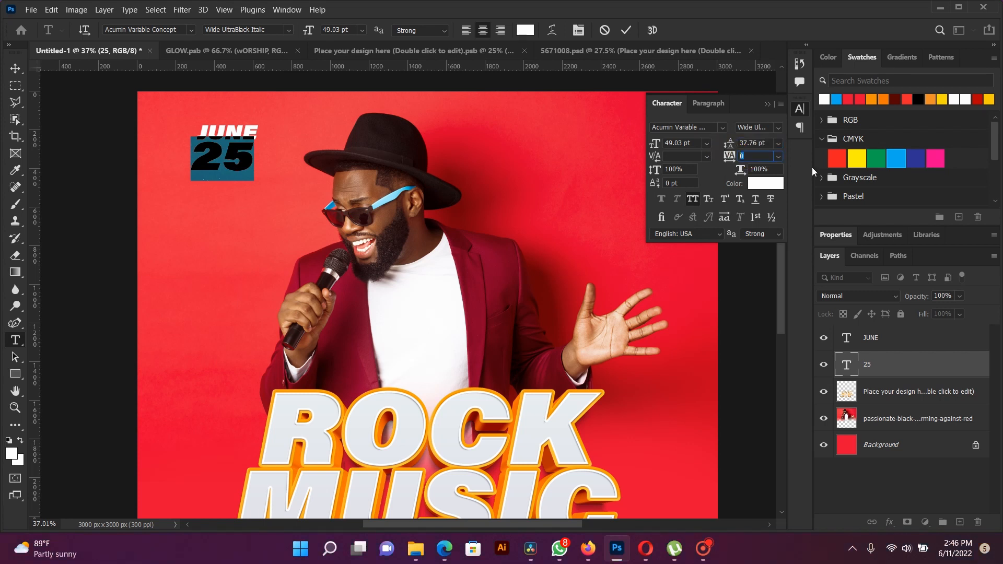
{"action": "left_click", "coordinate": [778, 156]}
{"action": "scroll", "coordinate": [779, 159], "scroll_direction": "down", "scroll_amount": 12}
{"action": "left_click", "coordinate": [767, 104]}
{"action": "left_click", "coordinate": [625, 35]}
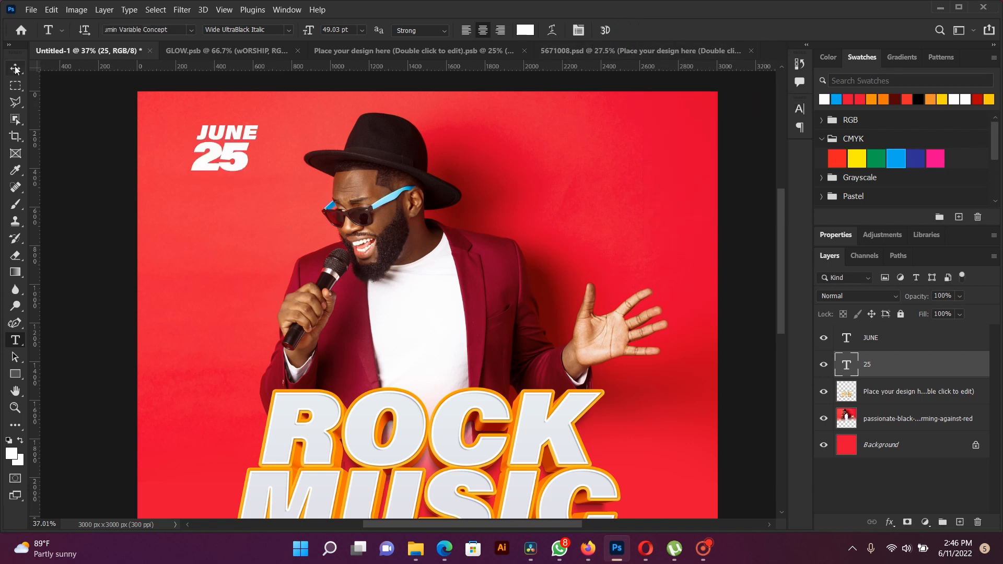
Enlarge the 25 text slightly to bring it closer to the width of JUNE
{"action": "left_click", "coordinate": [15, 68]}
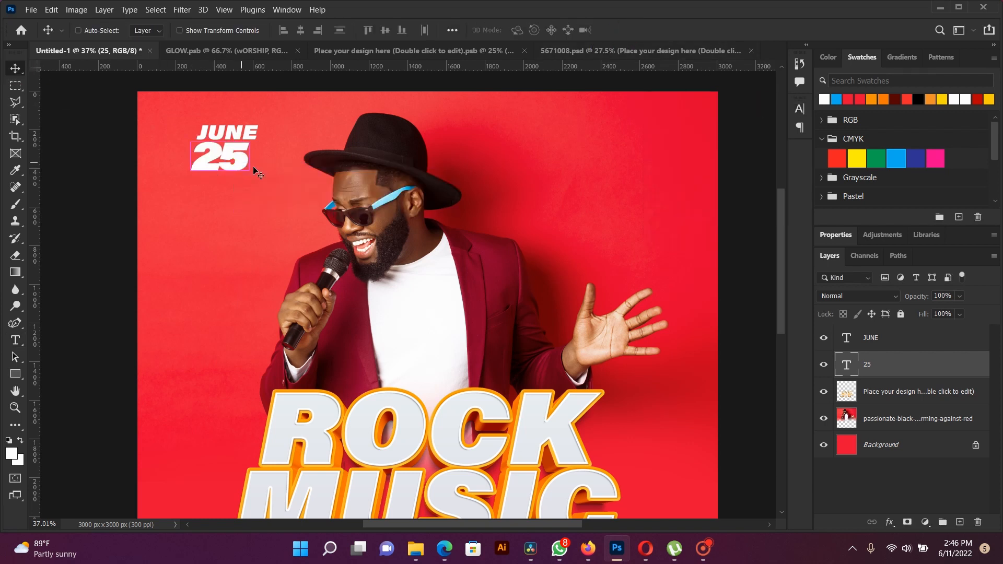
{"action": "key", "text": "ctrl+t"}
{"action": "left_click_drag", "start_coordinate": [249, 179], "coordinate": [254, 183]}
{"action": "key", "text": "Return"}
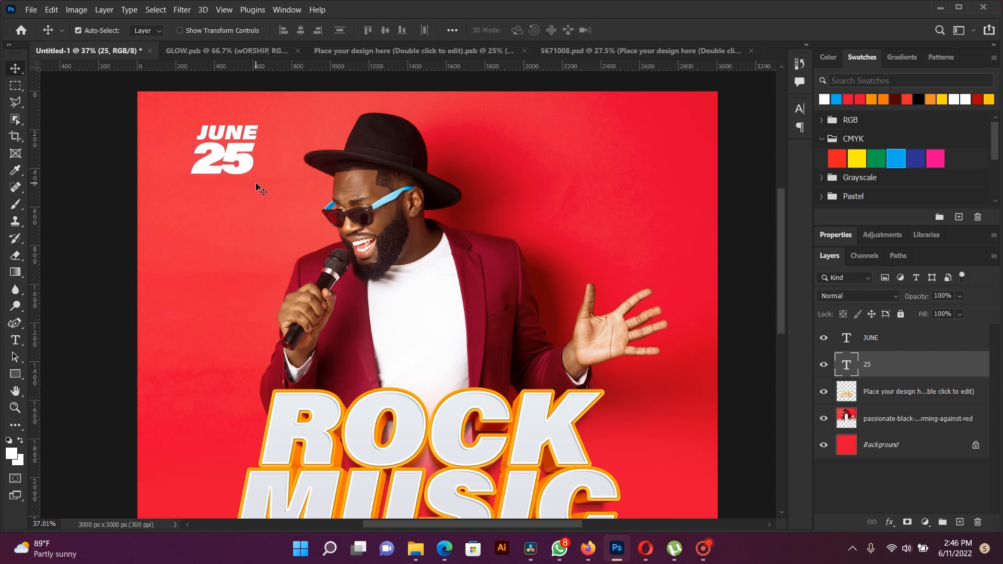
Select JUNE and 25 together and scale the date to 119.68%, placing it slightly lower beside the singer's hat
{"action": "left_click", "coordinate": [243, 136]}
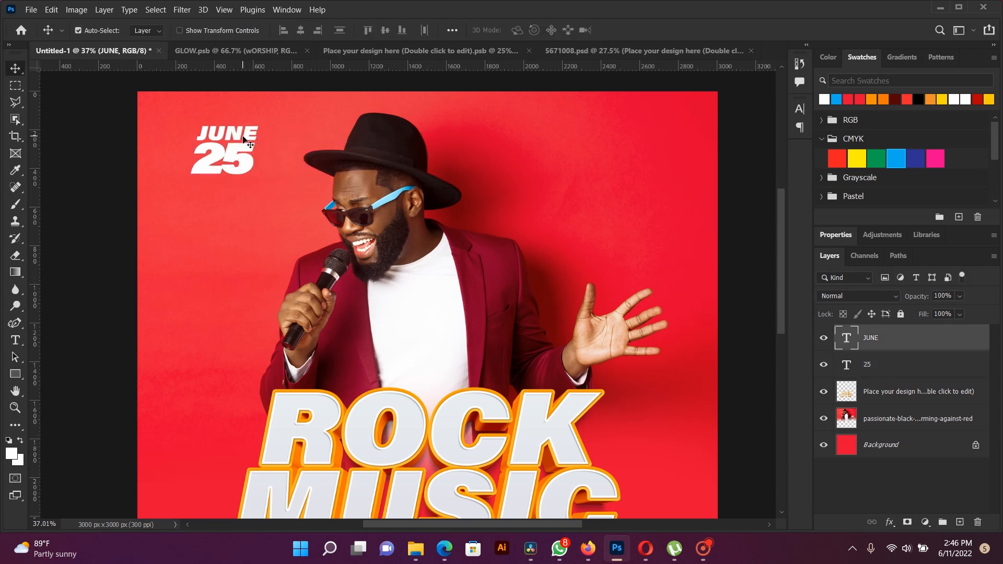
{"action": "right_click", "coordinate": [230, 157]}
{"action": "left_click", "coordinate": [245, 163], "text": "shift"}
{"action": "left_click_drag", "start_coordinate": [245, 161], "coordinate": [260, 195]}
{"action": "key", "text": "ctrl+t"}
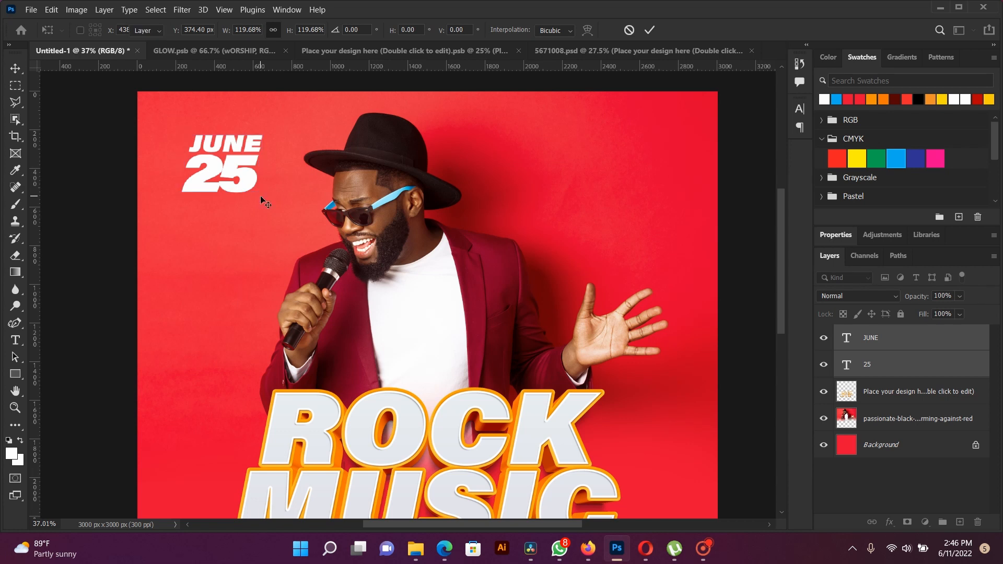
{"action": "key", "text": "Return"}
Select JUNE and 25 together and nudge the date slightly closer to the flyer's left edge
{"action": "scroll", "coordinate": [261, 197], "scroll_direction": "down", "scroll_amount": 6}
{"action": "scroll", "coordinate": [255, 204], "scroll_direction": "up", "scroll_amount": 3}
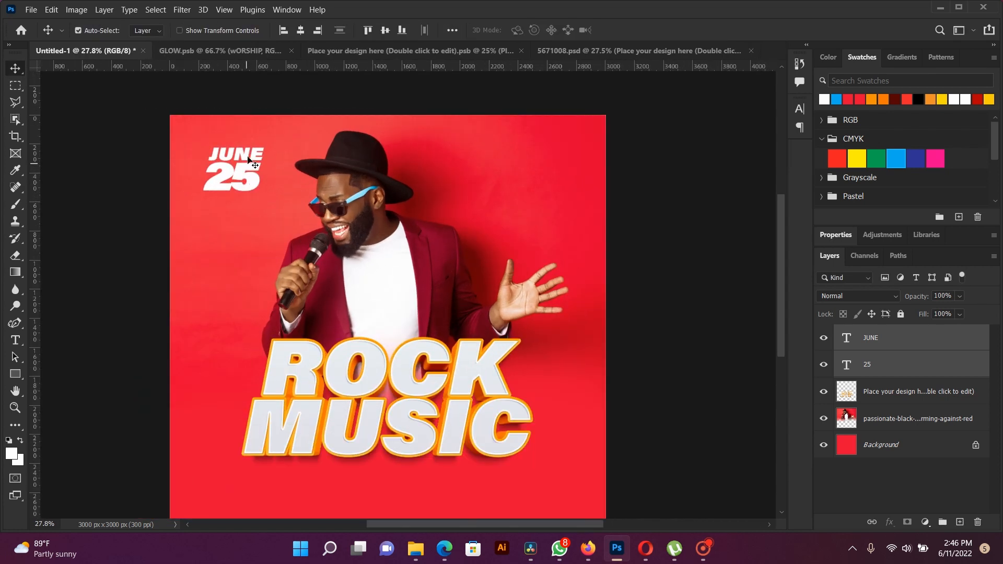
{"action": "right_click", "coordinate": [238, 147]}
{"action": "left_click", "coordinate": [250, 160]}
{"action": "right_click", "coordinate": [256, 186]}
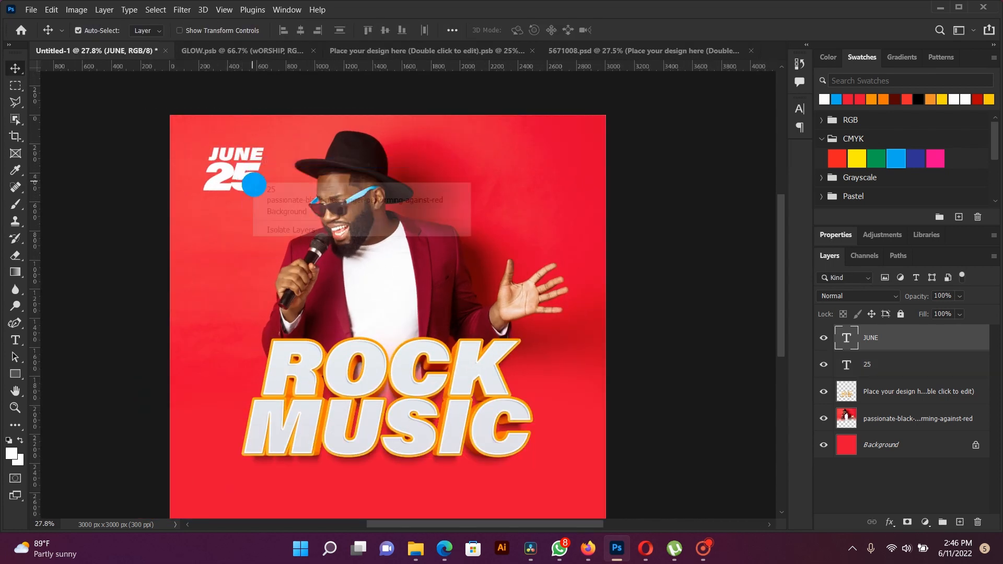
{"action": "left_click", "coordinate": [260, 189], "text": "shift"}
{"action": "left_click_drag", "start_coordinate": [253, 187], "coordinate": [248, 183]}
{"action": "scroll", "coordinate": [249, 183], "scroll_direction": "down", "scroll_amount": 6}
{"action": "scroll", "coordinate": [234, 191], "scroll_direction": "up", "scroll_amount": 4}
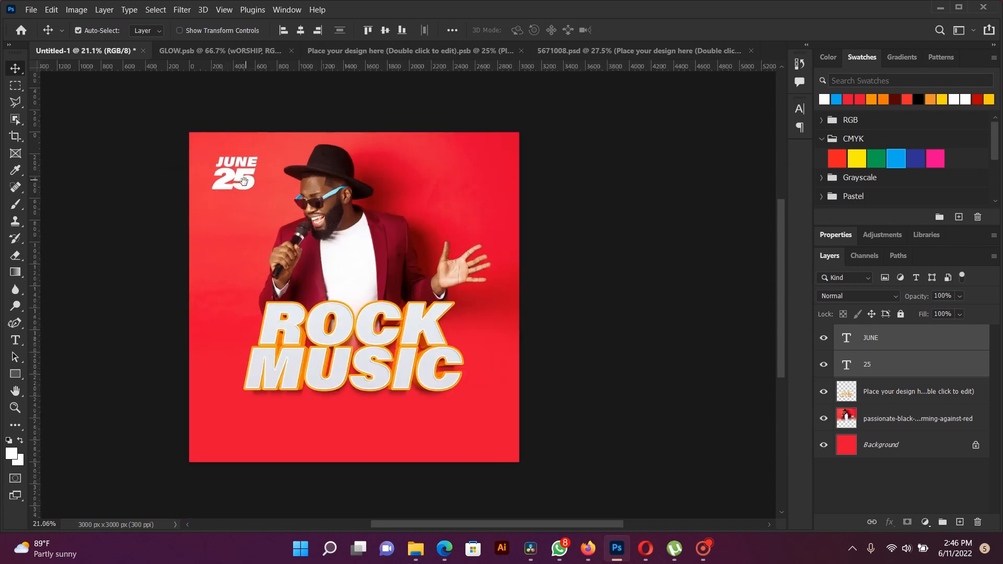
{"action": "left_click_drag", "start_coordinate": [234, 191], "coordinate": [228, 184]}
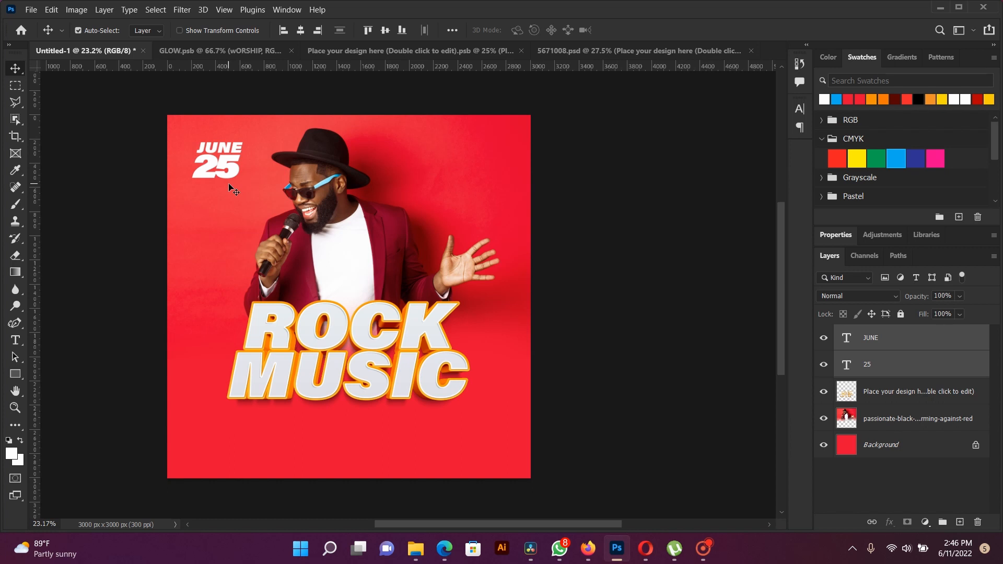
{"action": "scroll", "coordinate": [261, 219], "scroll_direction": "up", "scroll_amount": 1}
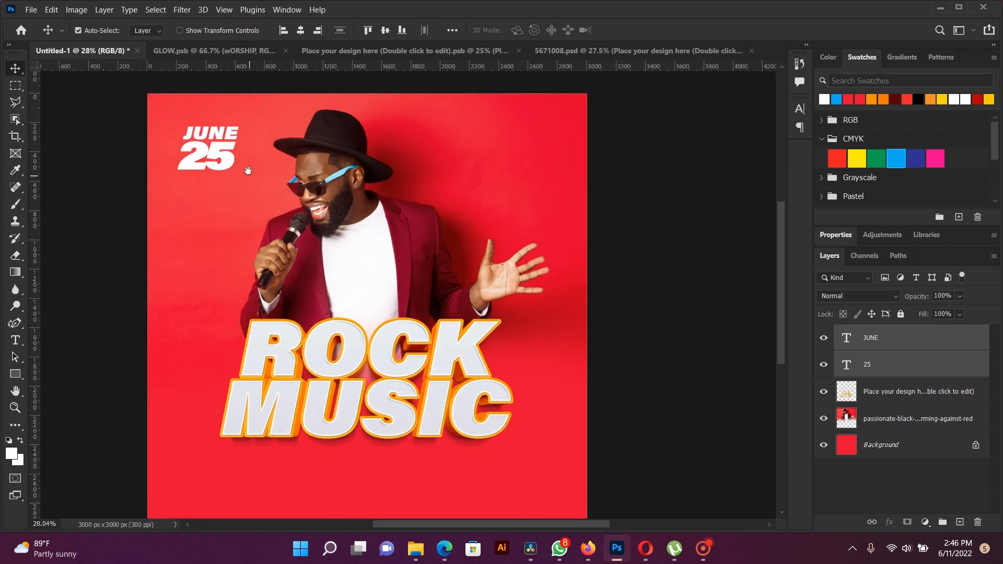
{"action": "left_click_drag", "start_coordinate": [249, 173], "coordinate": [215, 150]}
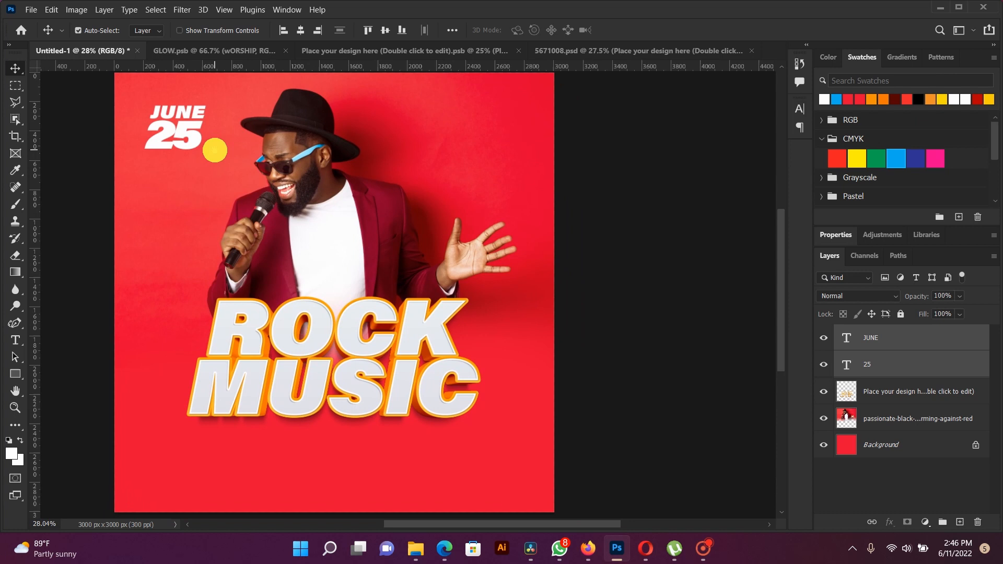
Add a new layer above the singer photo and paint a blue glow behind his raised hand with a soft 2000 px brush
{"action": "right_click", "coordinate": [312, 151]}
{"action": "left_click", "coordinate": [366, 155]}
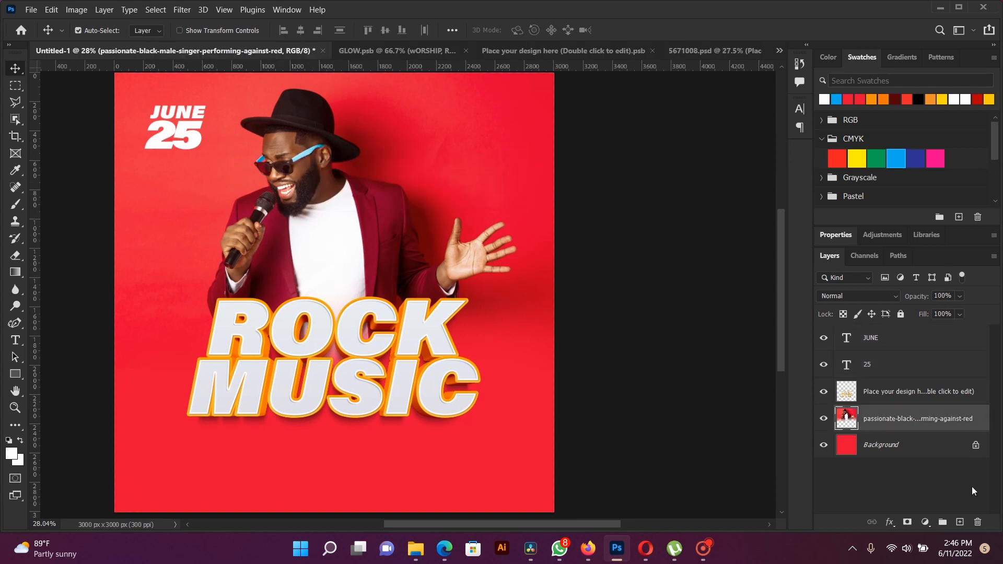
{"action": "left_click", "coordinate": [964, 521]}
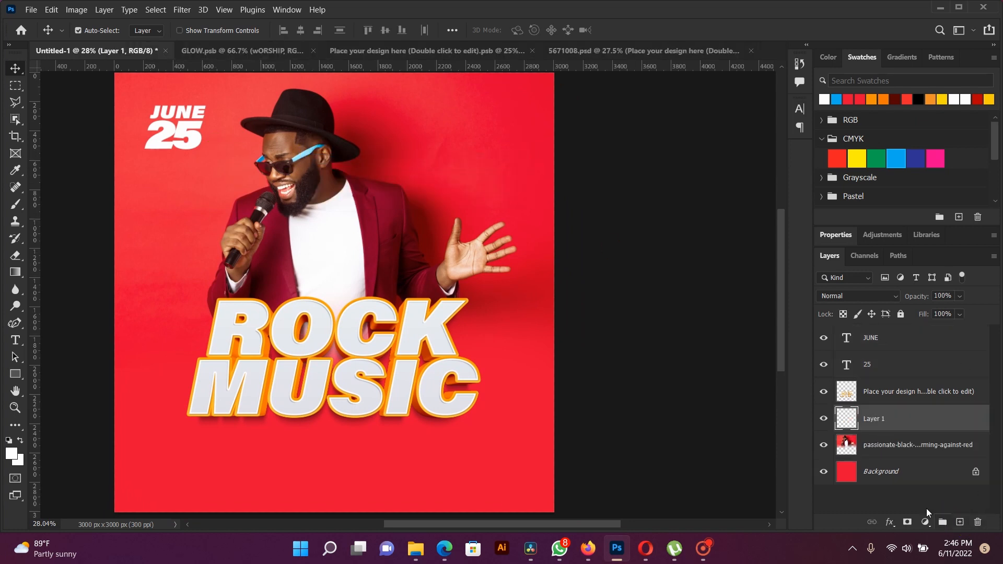
{"action": "left_click", "coordinate": [16, 211]}
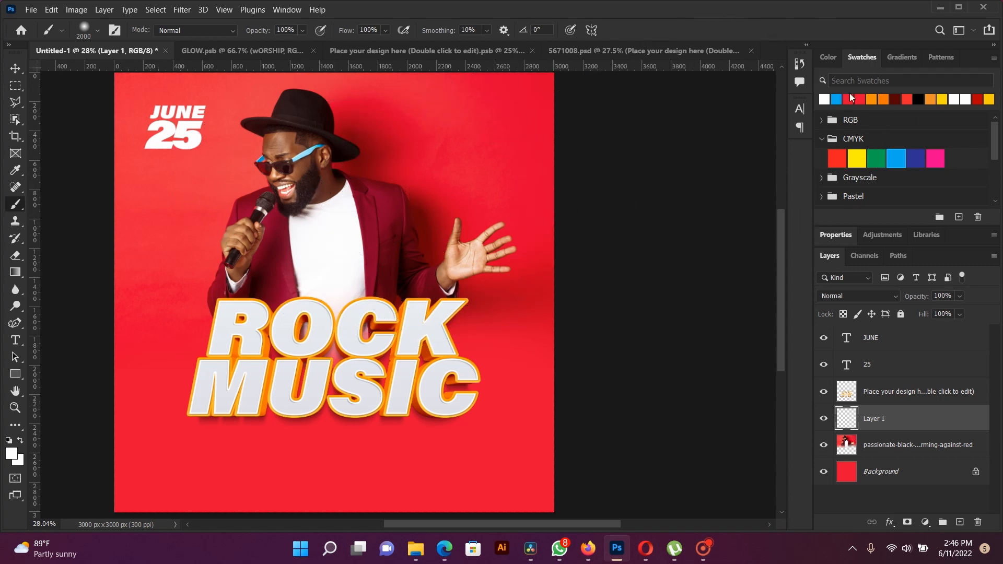
{"action": "left_click", "coordinate": [835, 100]}
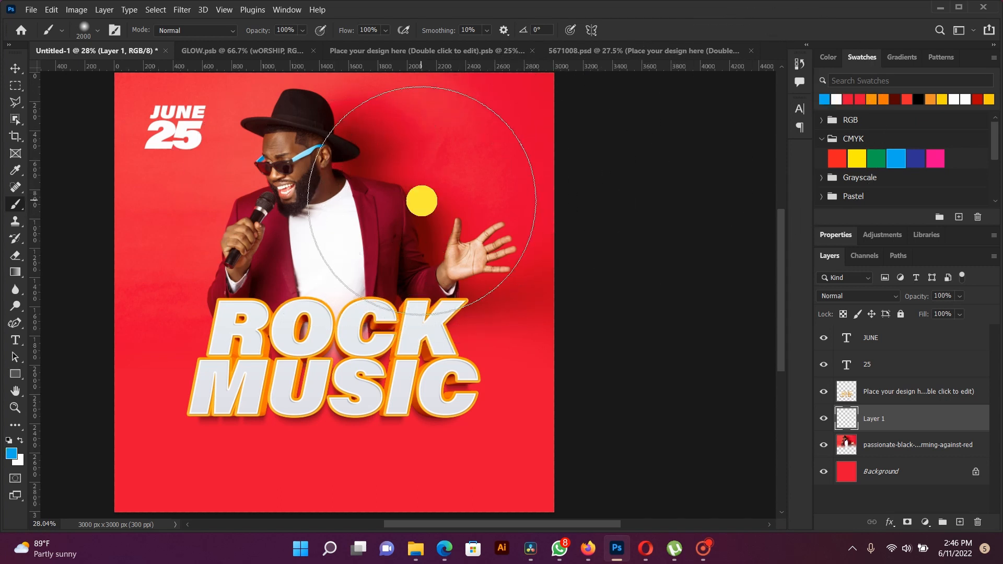
{"action": "left_click", "coordinate": [449, 198]}
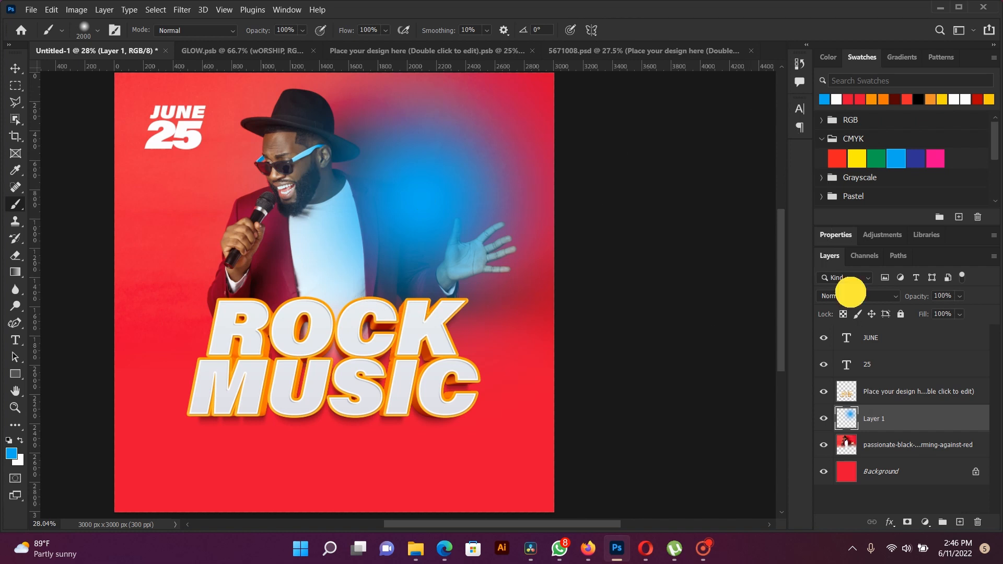
Set the blue glow layer to Screen blending and 23% opacity
{"action": "left_click", "coordinate": [849, 296]}
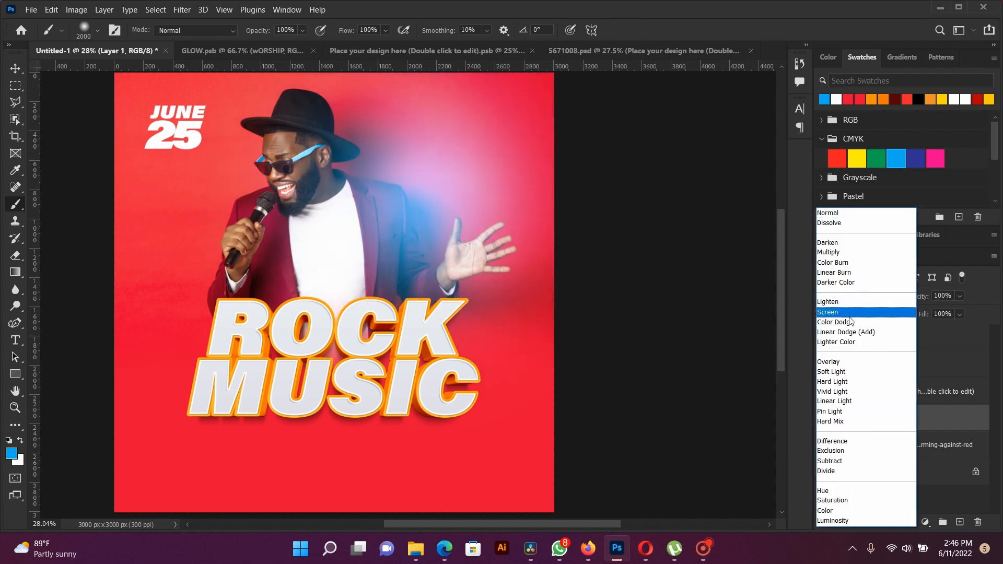
{"action": "left_click", "coordinate": [849, 313]}
{"action": "mouse_move", "coordinate": [917, 295]}
{"action": "left_mouse_down"}
{"action": "mouse_move", "coordinate": [871, 282]}
{"action": "mouse_move", "coordinate": [901, 291]}
{"action": "left_mouse_up"}
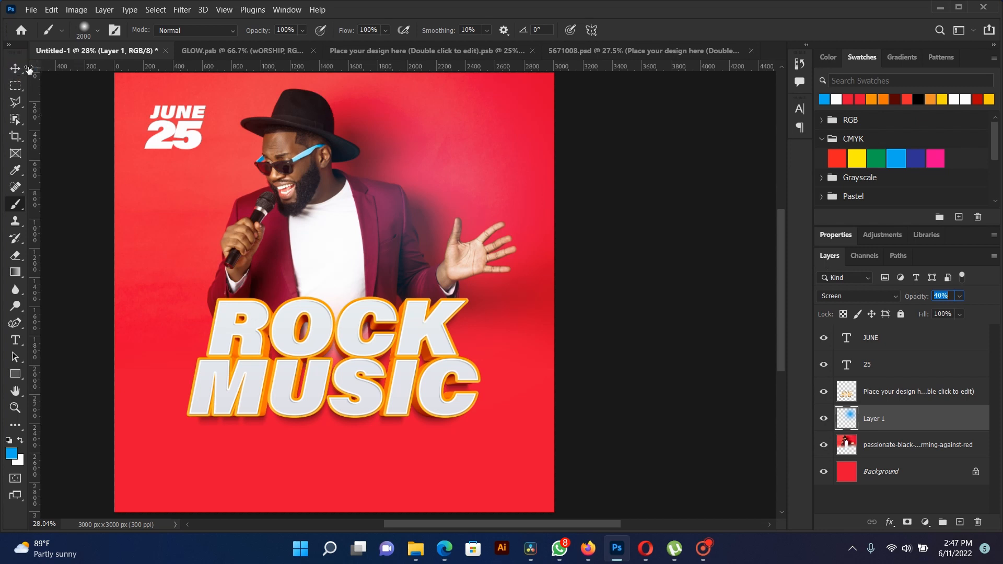
{"action": "left_click", "coordinate": [14, 74]}
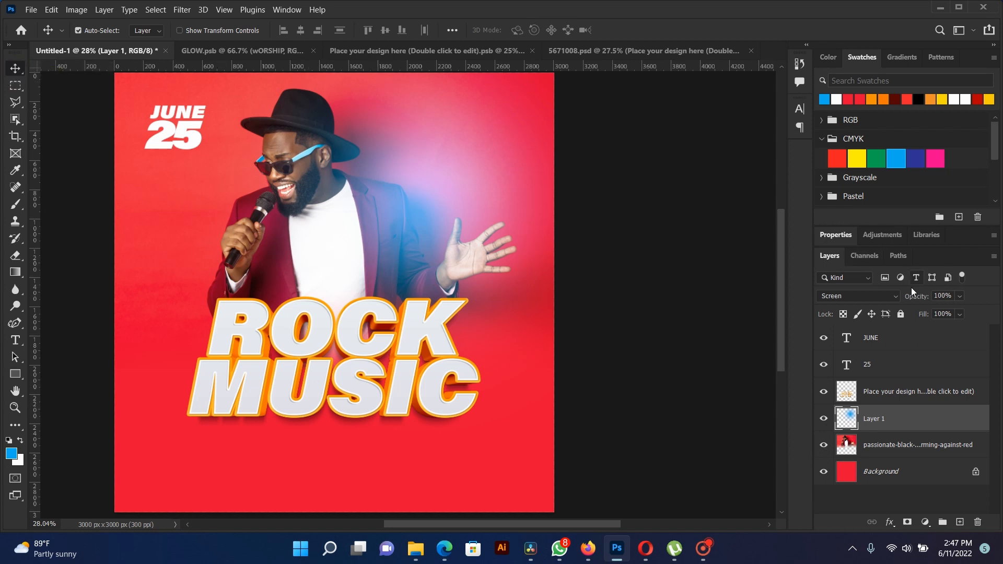
{"action": "left_click_drag", "start_coordinate": [911, 287], "coordinate": [868, 295]}
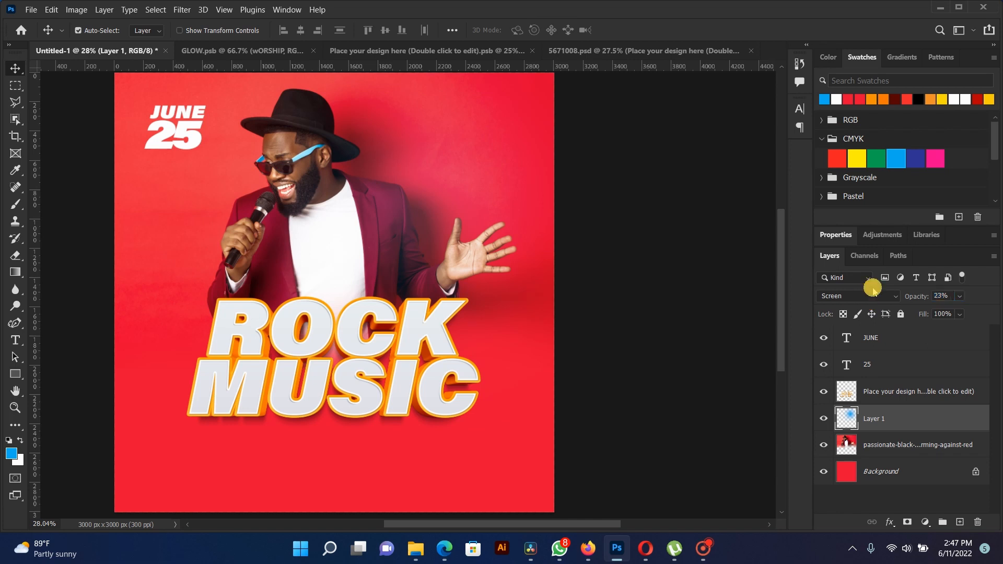
{"action": "left_click", "coordinate": [76, 172]}
{"action": "scroll", "coordinate": [407, 248], "scroll_direction": "down", "scroll_amount": 3}
{"action": "scroll", "coordinate": [407, 248], "scroll_direction": "up", "scroll_amount": 2}
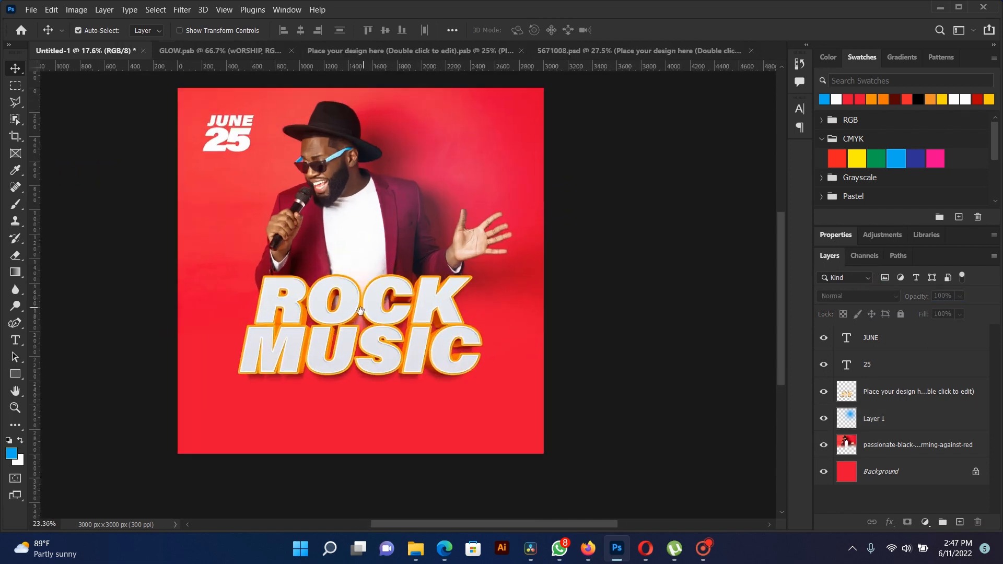
Reposition the blue glow around the singer's jacket and deselect its layer
{"action": "left_click", "coordinate": [407, 251]}
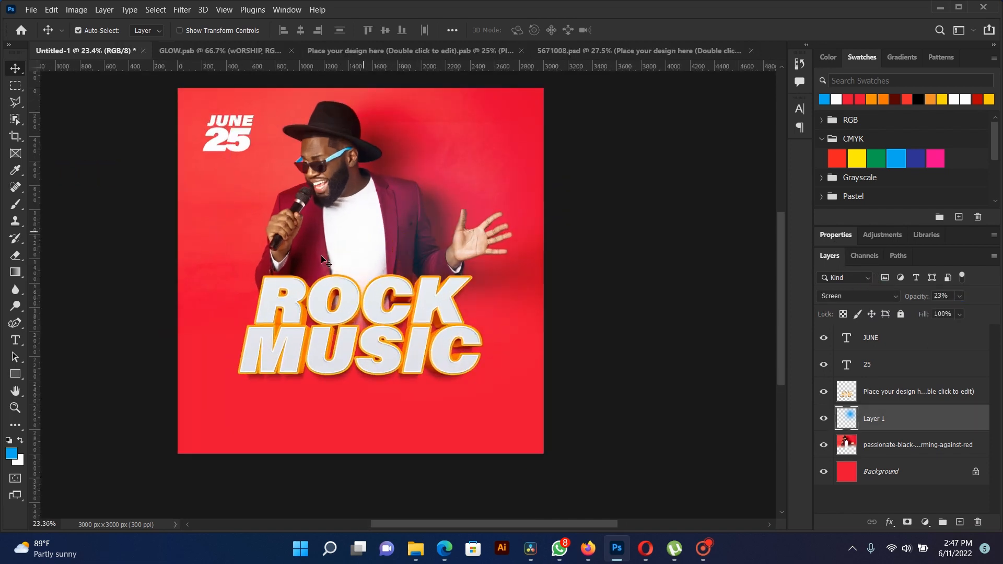
{"action": "scroll", "coordinate": [315, 285], "scroll_direction": "down", "scroll_amount": 2}
{"action": "scroll", "coordinate": [360, 270], "scroll_direction": "up", "scroll_amount": 3}
{"action": "left_click_drag", "start_coordinate": [360, 271], "coordinate": [351, 359]}
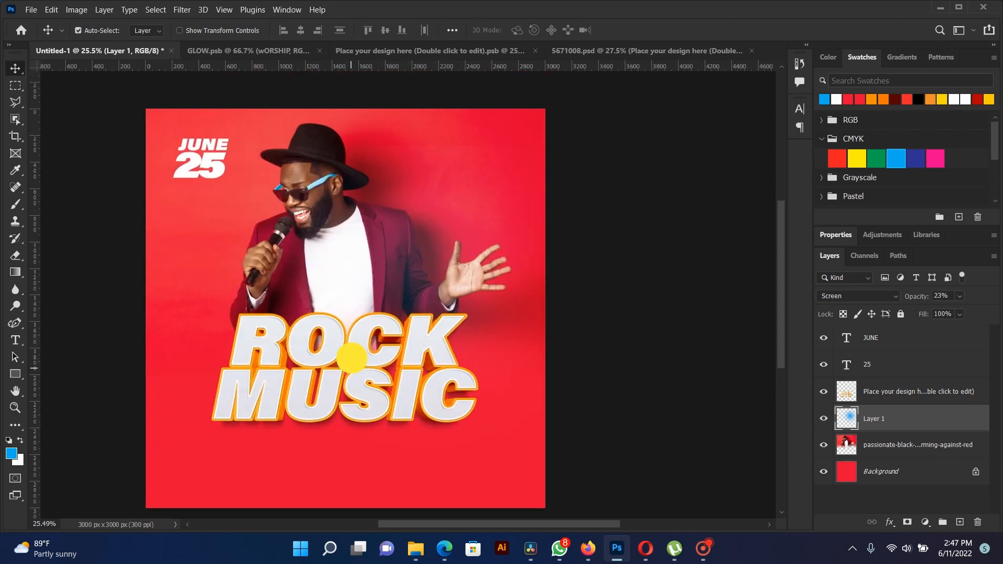
{"action": "scroll", "coordinate": [351, 359], "scroll_direction": "up", "scroll_amount": 1}
{"action": "left_click_drag", "start_coordinate": [366, 315], "coordinate": [385, 188]}
{"action": "left_click", "coordinate": [401, 354]}
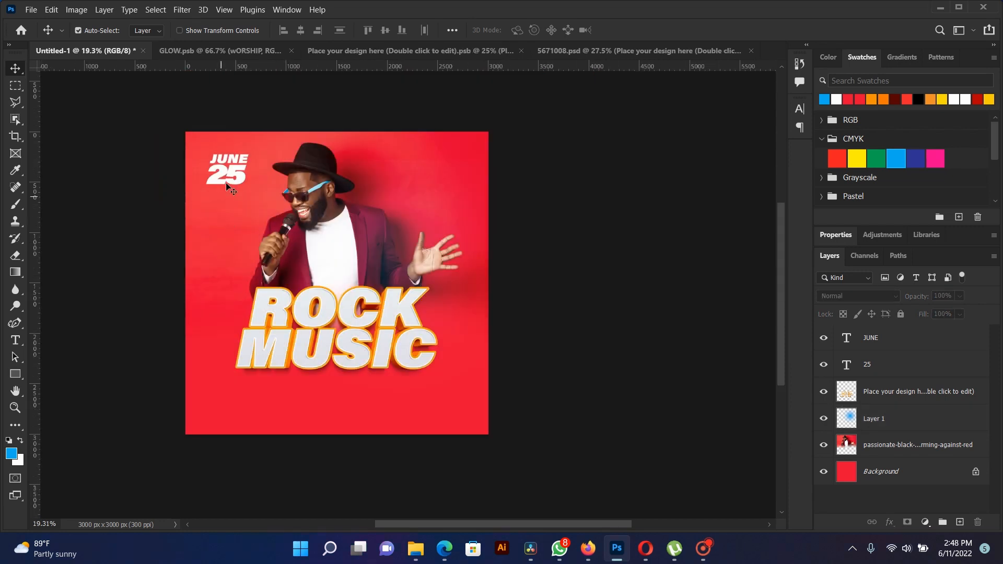
Duplicate the JUNE text and place the copy just below the ROCK MUSIC title
{"action": "right_click", "coordinate": [238, 161]}
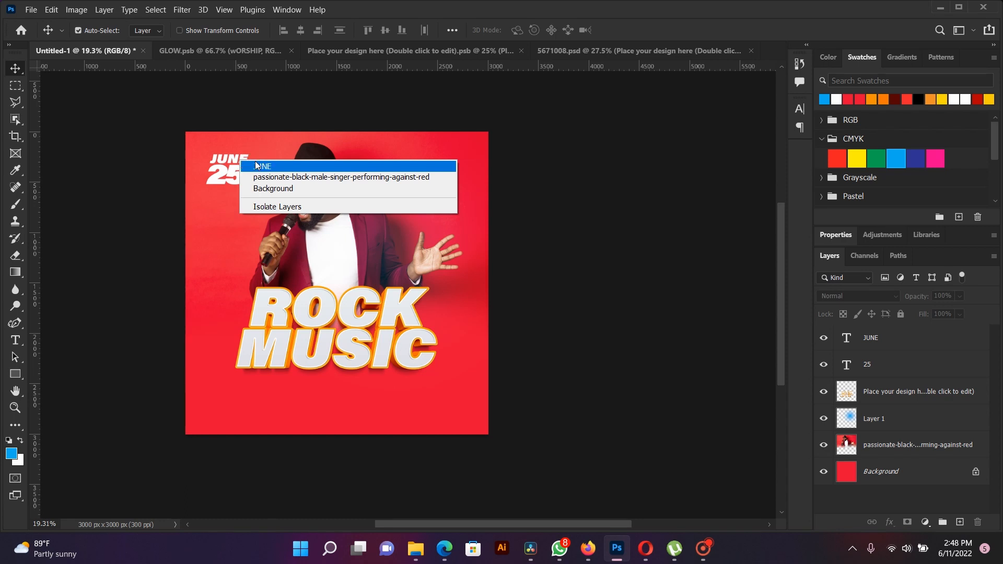
{"action": "left_click", "coordinate": [256, 177]}
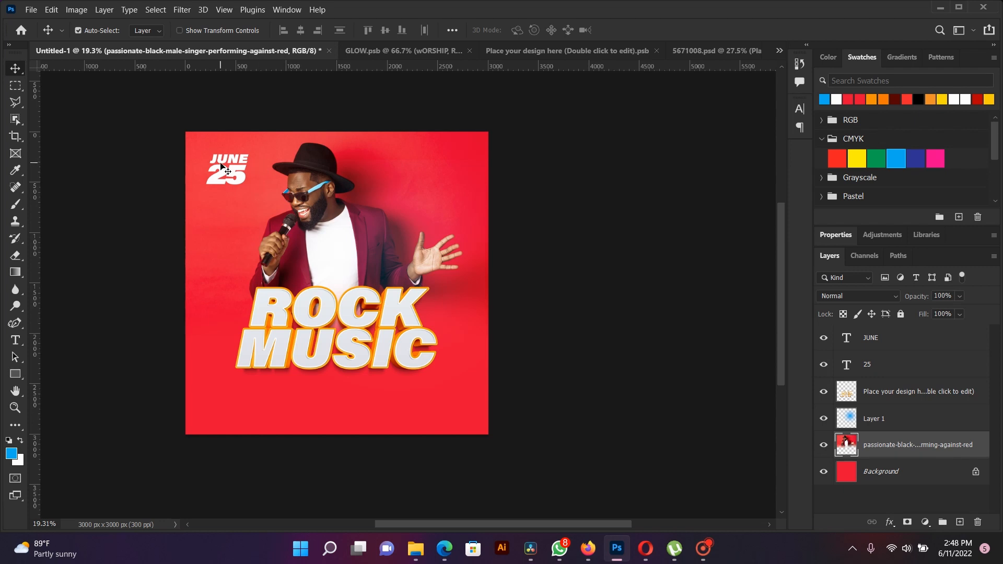
{"action": "right_click", "coordinate": [229, 160]}
{"action": "left_click", "coordinate": [232, 166]}
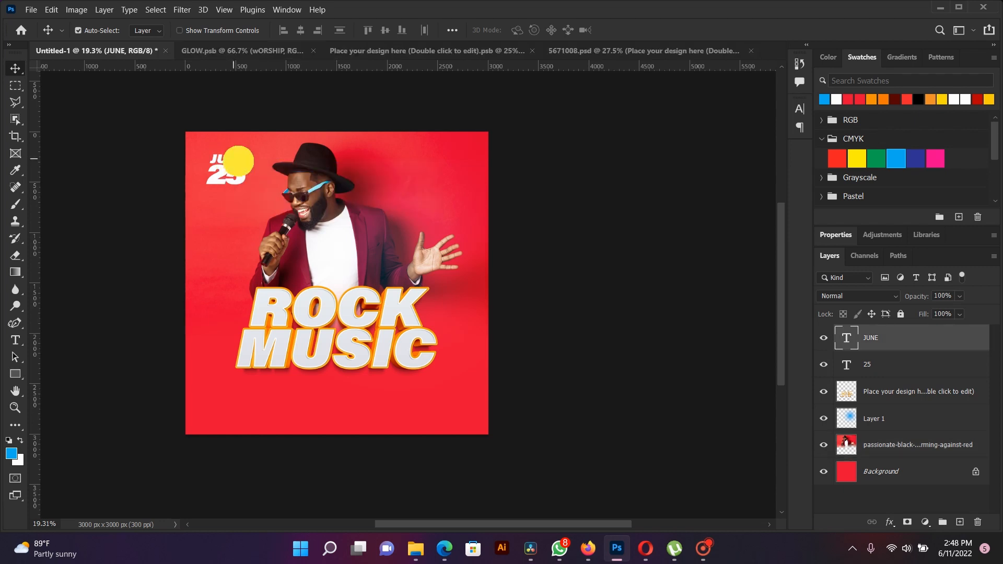
{"action": "left_click_drag", "start_coordinate": [232, 165], "coordinate": [279, 326]}
Open the JUNE copy below the title for text editing with its word selected
{"action": "scroll", "coordinate": [272, 387], "scroll_direction": "up", "scroll_amount": 4}
{"action": "left_click", "coordinate": [12, 342]}
{"action": "double_click", "coordinate": [243, 315]}
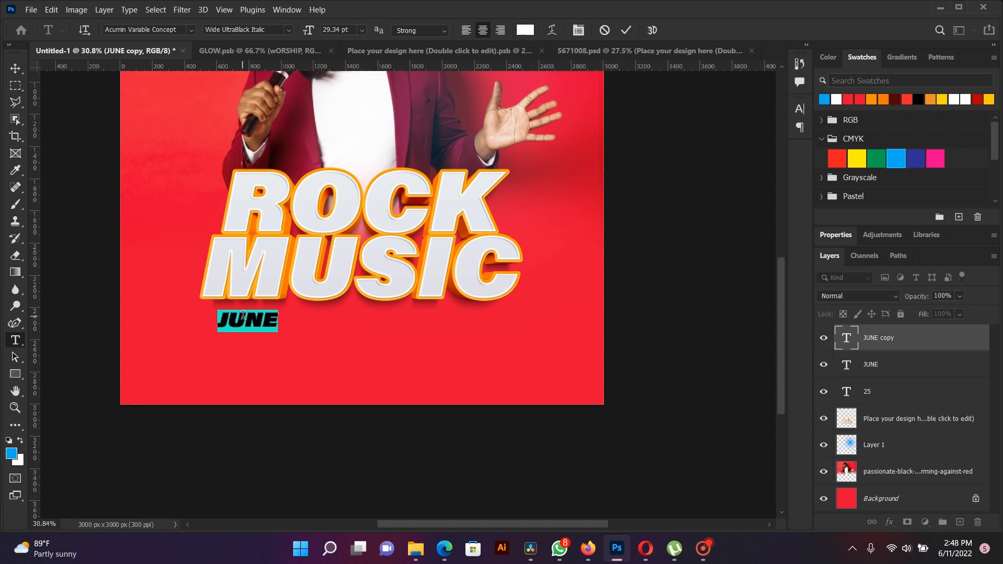
{"action": "type", "text": "DRIN"}
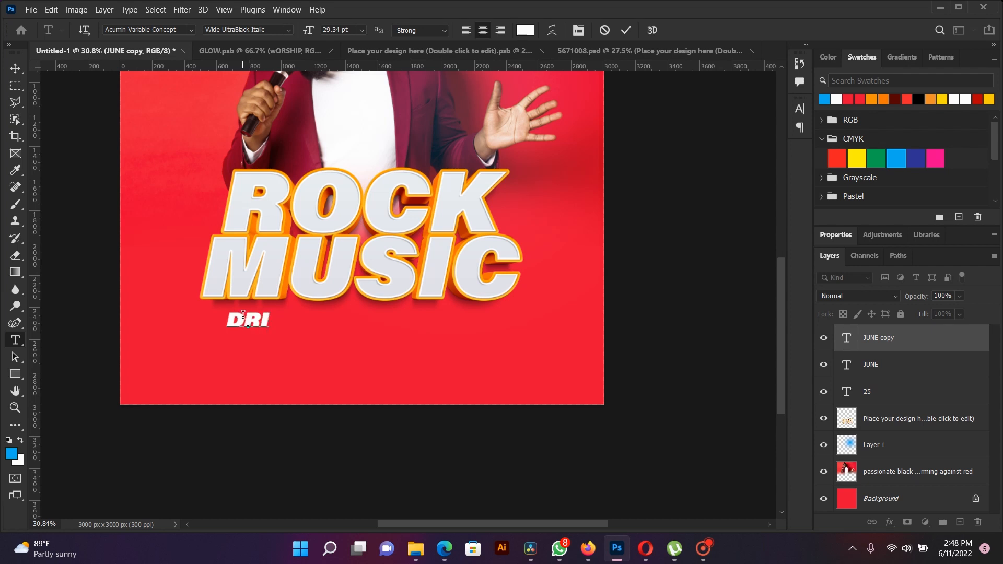
{"action": "key", "text": "BackSpace"}
{"action": "key", "text": "BackSpace"}
{"action": "key", "text": "BackSpace"}
{"action": "key", "text": "BackSpace"}
{"action": "type", "text": "JUNE"}
Replace the copied text below the title with JOIN
{"action": "key", "text": "ctrl+a"}
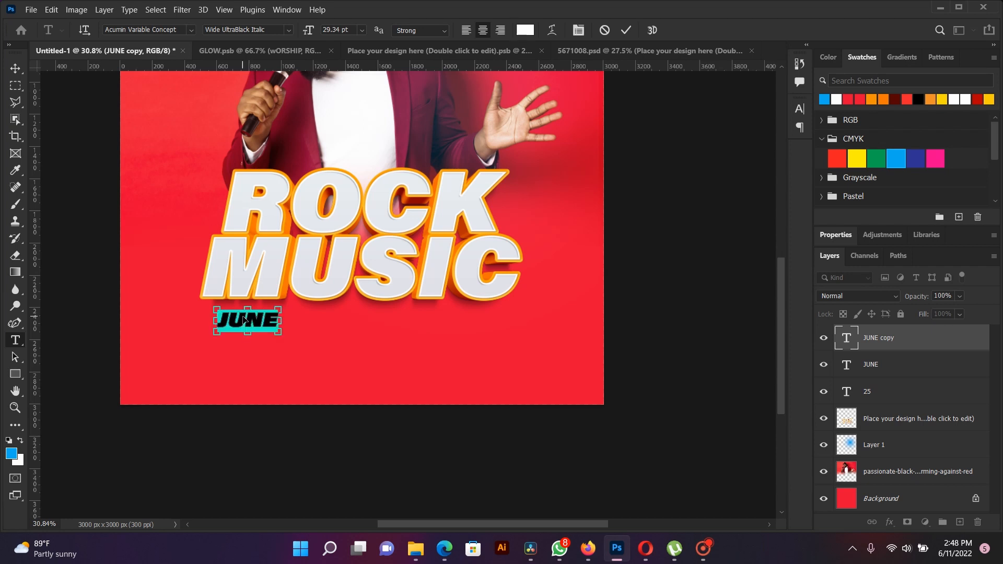
{"action": "type", "text": "I"}
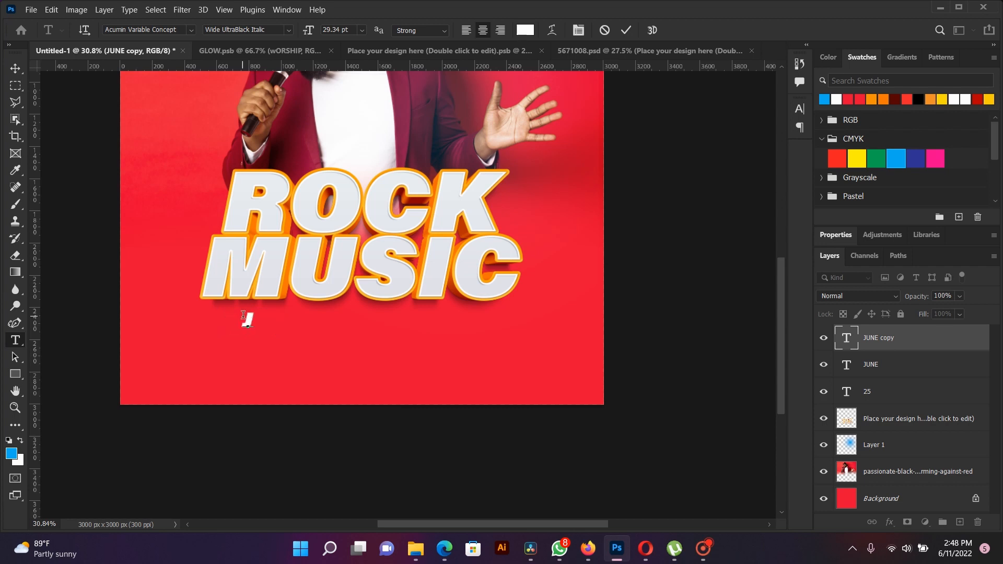
{"action": "type", "text": "UNE"}
{"action": "key", "text": "BackSpace"}
{"action": "key", "text": "BackSpace"}
{"action": "key", "text": "BackSpace"}
{"action": "type", "text": "OIN"}
Turn off All Caps for the entire text line below the title
{"action": "key", "text": "ctrl+a"}
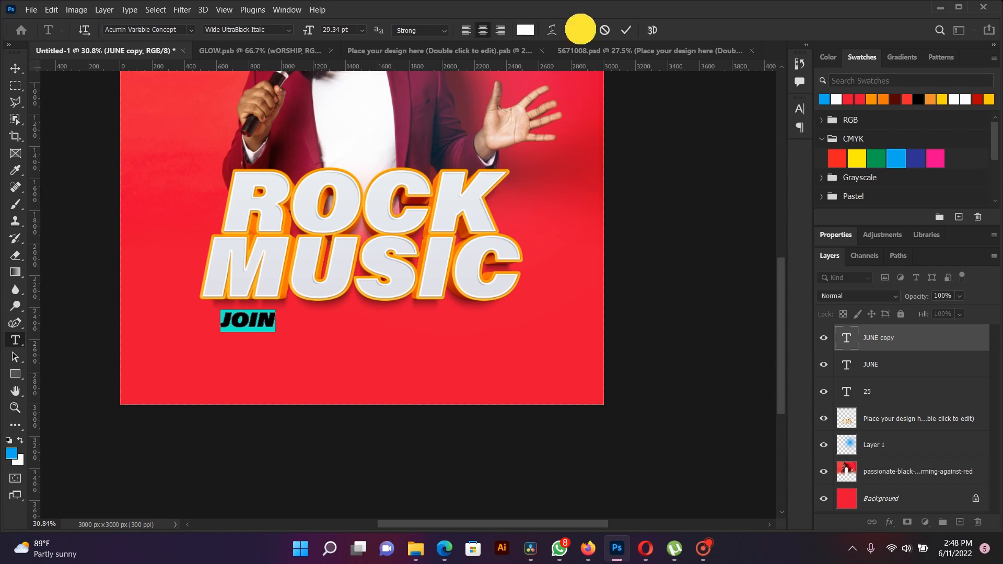
{"action": "left_click", "coordinate": [578, 30]}
{"action": "left_click", "coordinate": [693, 199]}
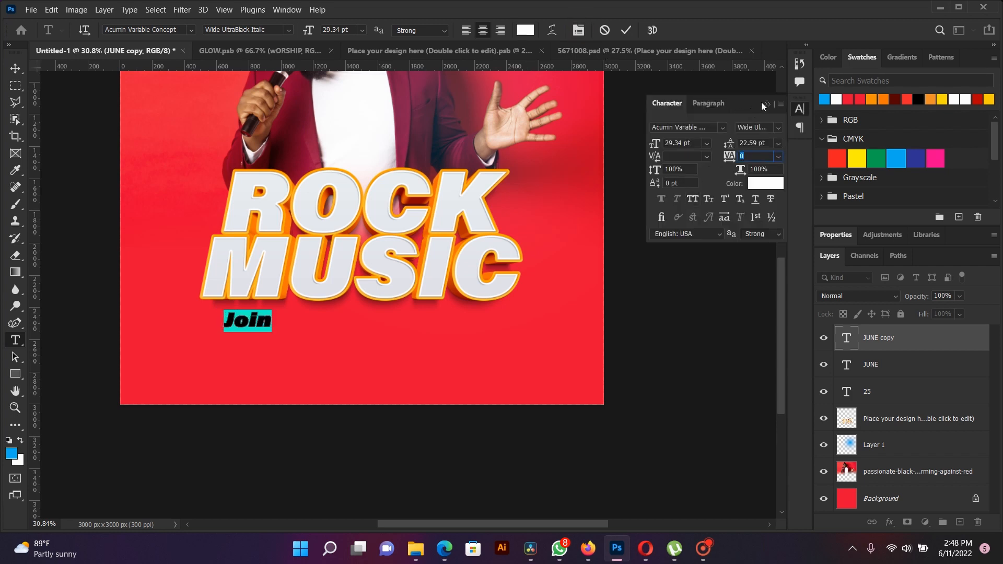
{"action": "left_click", "coordinate": [618, 154]}
Extend the line below the title to read "Join us to Night"
{"action": "left_click", "coordinate": [266, 319]}
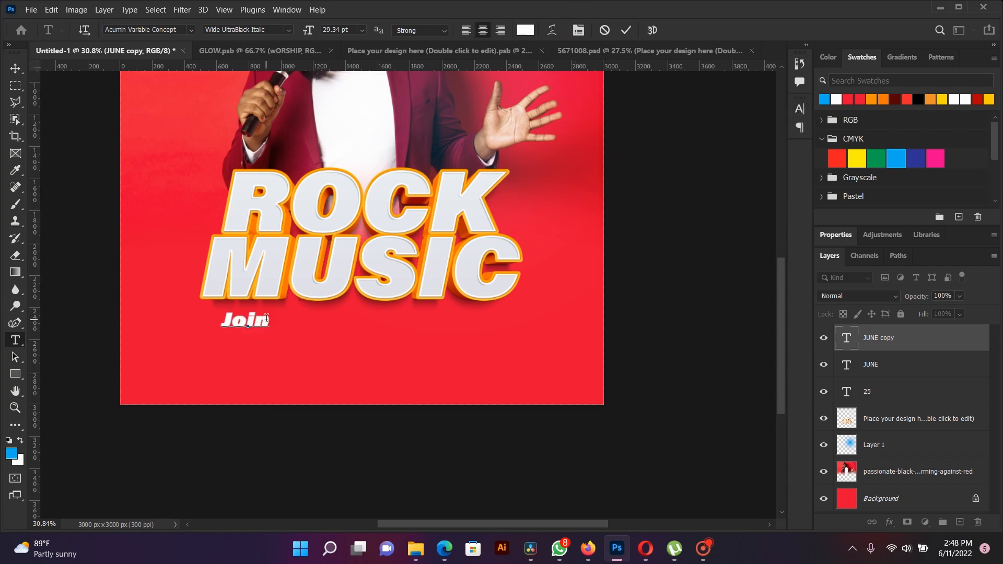
{"action": "type", "text": "us to Bl"}
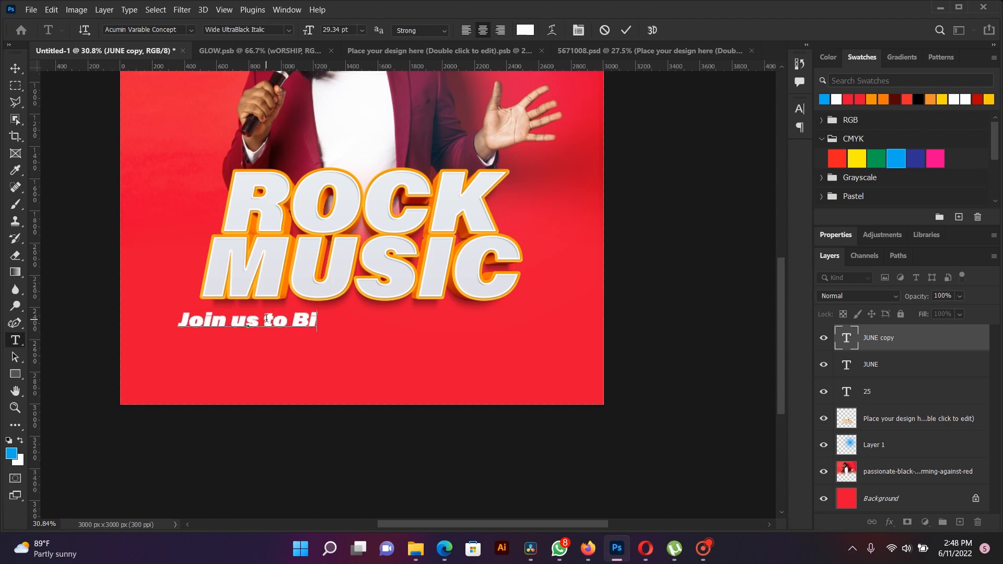
{"action": "key", "text": "BackSpace"}
{"action": "key", "text": "BackSpace"}
{"action": "type", "text": "n"}
{"action": "key", "text": "BackSpace"}
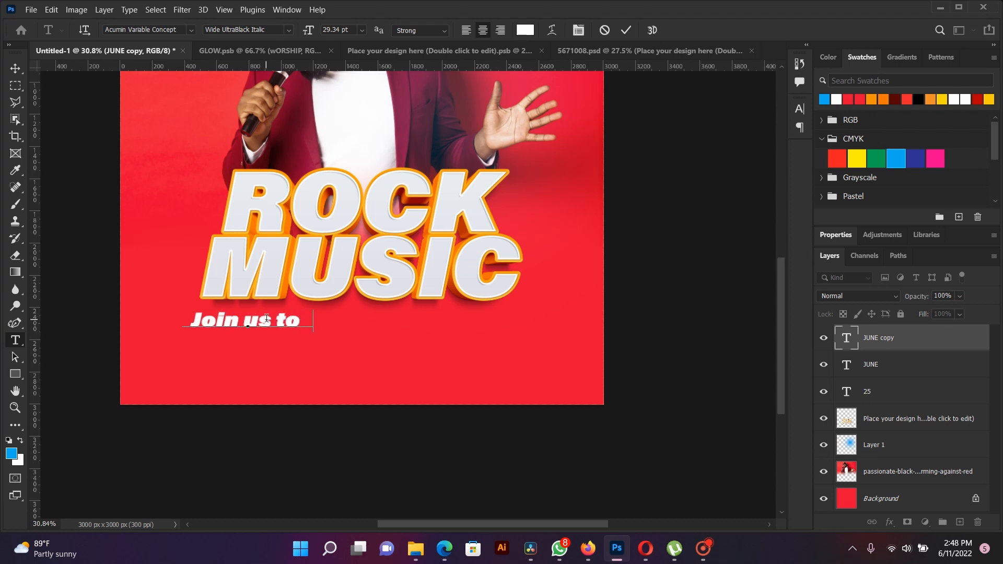
{"action": "type", "text": "Night"}
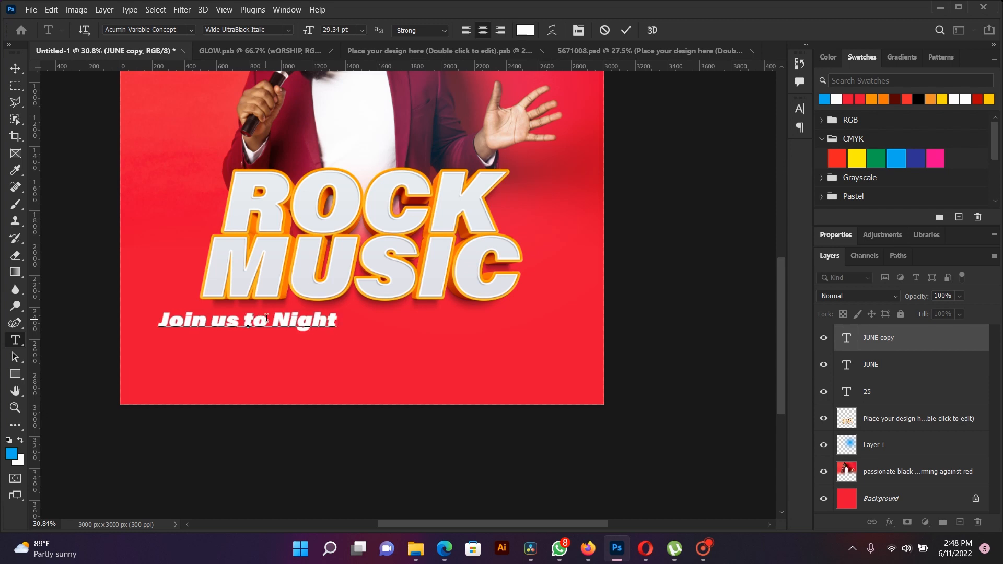
Move the "Join us to Night" line so it sits centred beneath the ROCK MUSIC title
{"action": "left_click", "coordinate": [15, 68]}
{"action": "left_click_drag", "start_coordinate": [296, 326], "coordinate": [368, 308]}
{"action": "scroll", "coordinate": [376, 340], "scroll_direction": "down", "scroll_amount": 6}
{"action": "scroll", "coordinate": [374, 342], "scroll_direction": "up", "scroll_amount": 3}
{"action": "scroll", "coordinate": [377, 343], "scroll_direction": "down", "scroll_amount": 1}
{"action": "scroll", "coordinate": [363, 308], "scroll_direction": "down", "scroll_amount": 3}
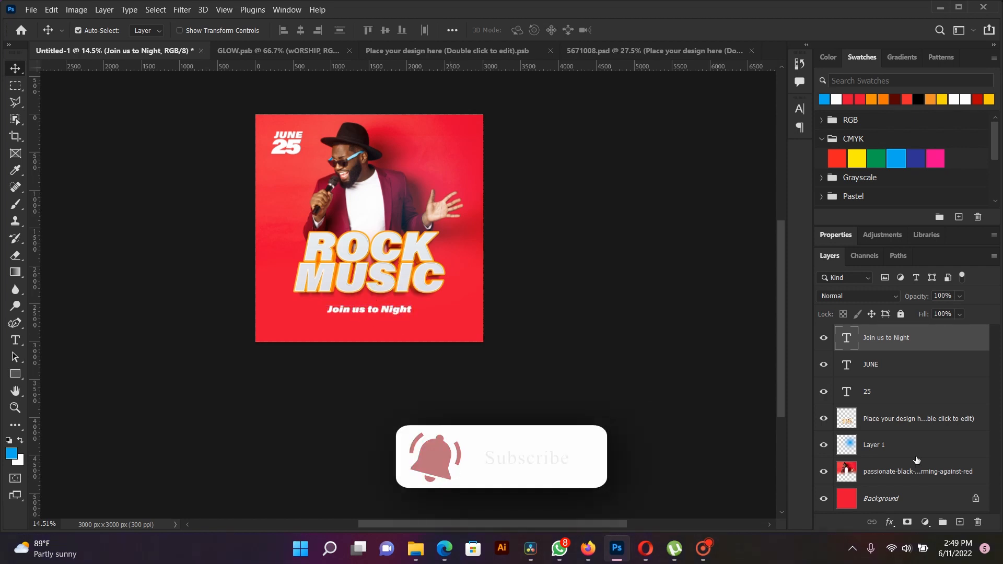
Add a Drop Shadow effect to the 3D ROCK MUSIC title layer
{"action": "left_click", "coordinate": [913, 497], "text": "ctrl"}
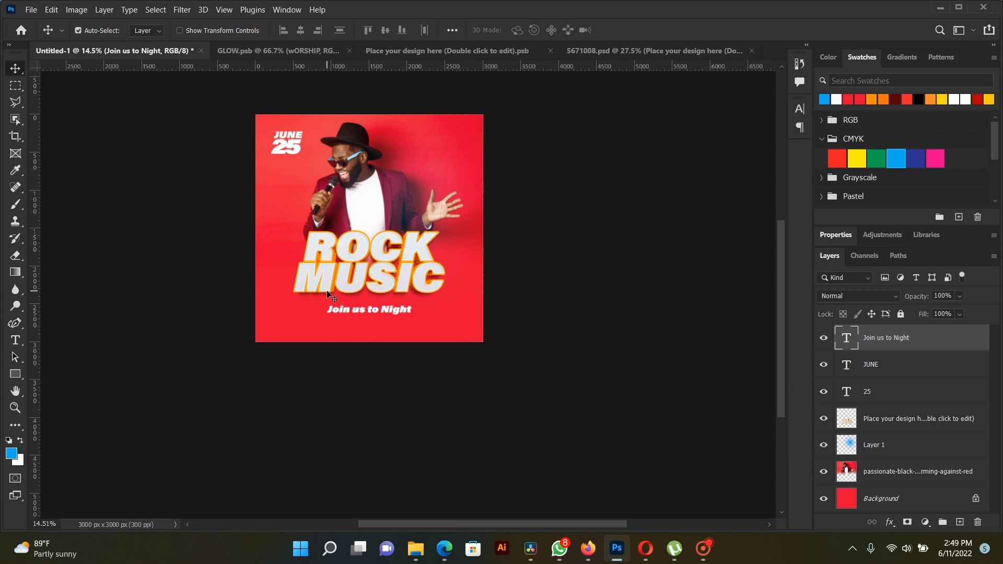
{"action": "scroll", "coordinate": [329, 294], "scroll_direction": "up", "scroll_amount": 5}
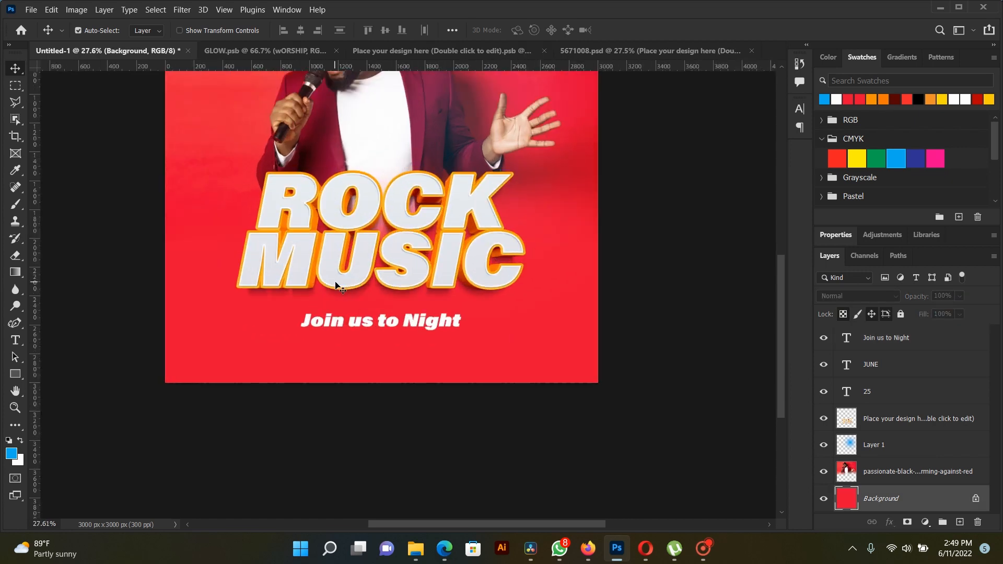
{"action": "right_click", "coordinate": [365, 269]}
{"action": "left_click", "coordinate": [372, 270]}
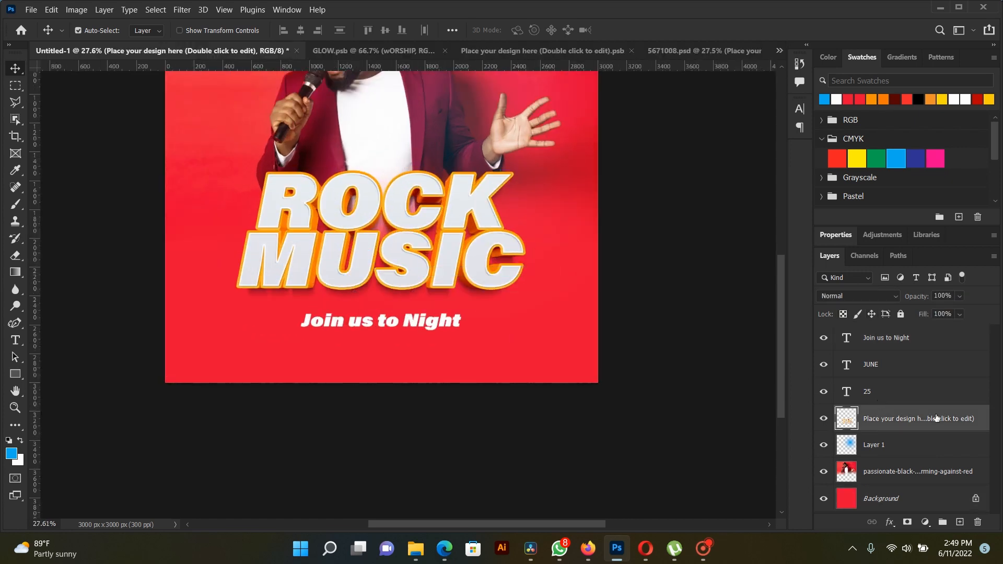
{"action": "left_click", "coordinate": [980, 428]}
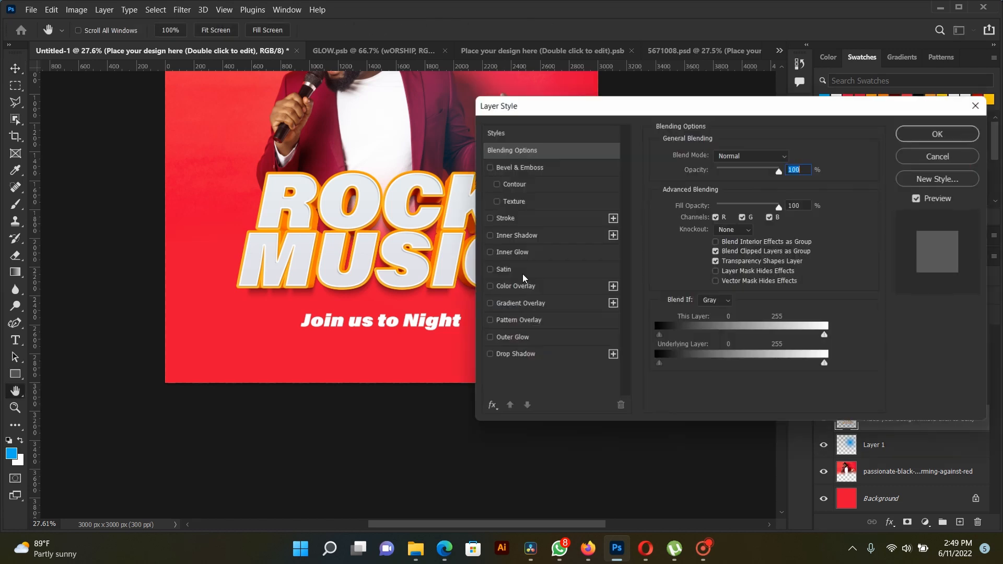
{"action": "left_click", "coordinate": [491, 355]}
{"action": "left_click", "coordinate": [517, 355]}
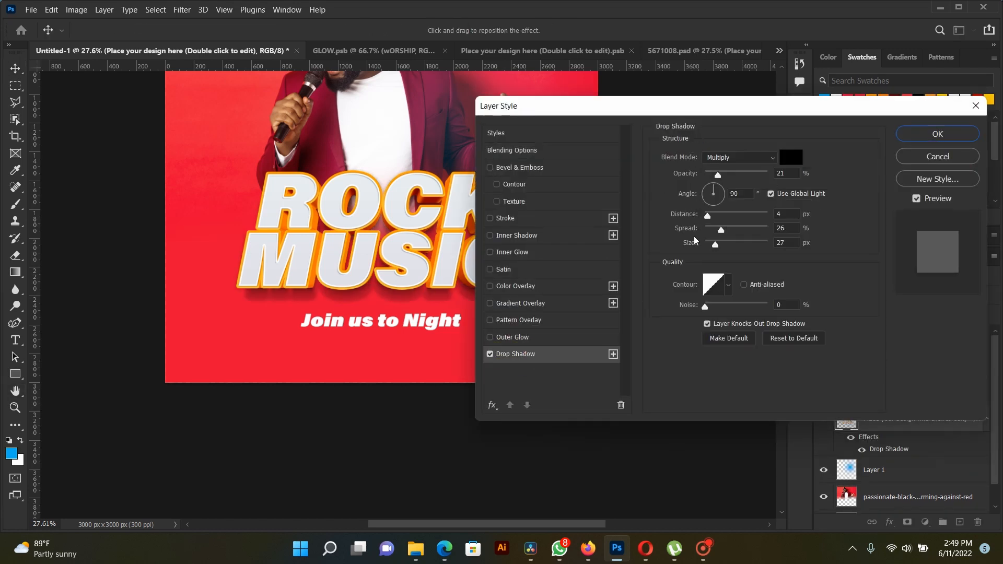
Set the title's drop shadow to 7% spread and 5 px size, and raise its opacity
{"action": "left_click", "coordinate": [709, 228]}
{"action": "left_click_drag", "start_coordinate": [712, 244], "coordinate": [708, 243]}
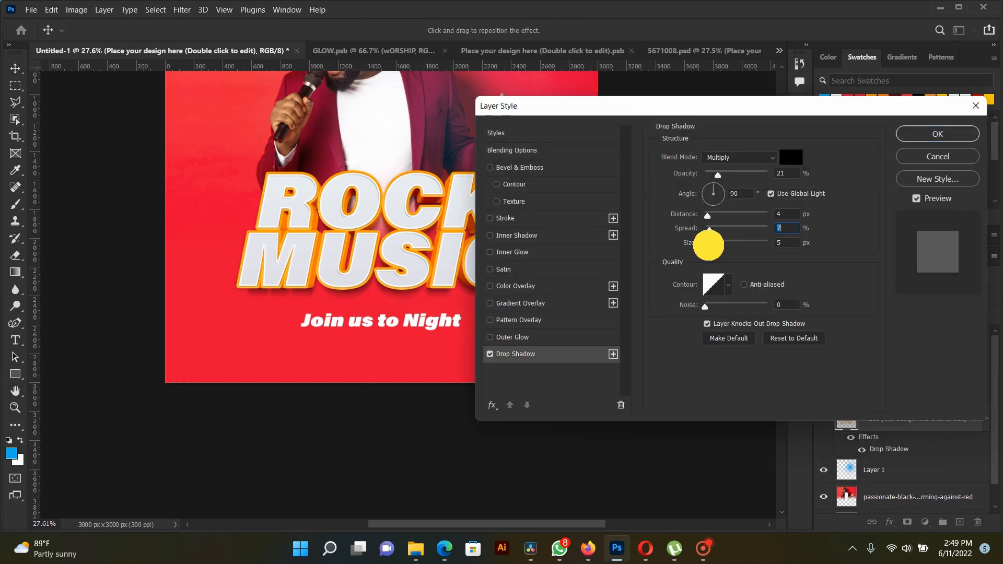
{"action": "left_click_drag", "start_coordinate": [717, 174], "coordinate": [734, 175]}
{"action": "left_click", "coordinate": [916, 137]}
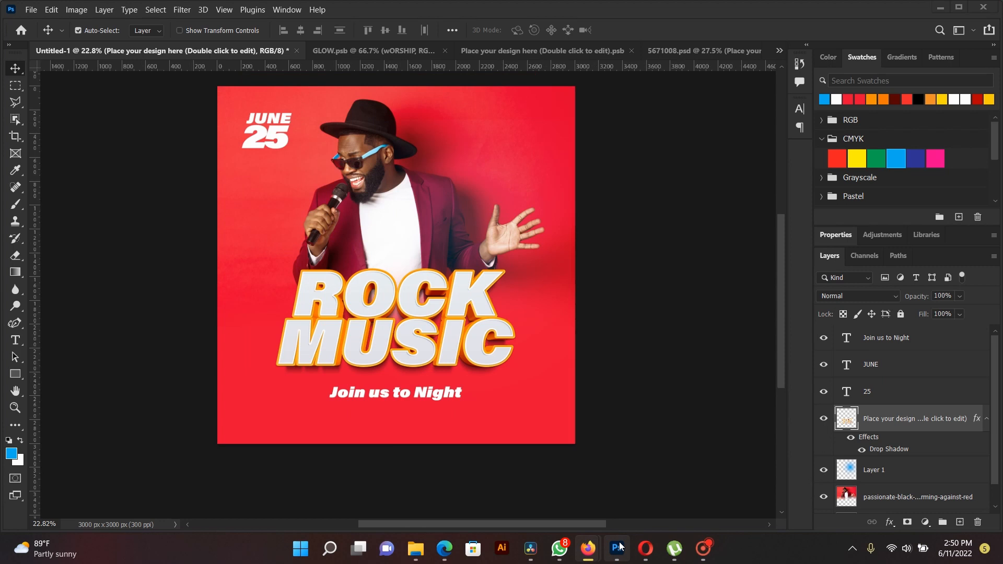
Duplicate the "Join us to Night" line and place the copy above the singer's raised hand
{"action": "left_click", "coordinate": [618, 547]}
{"action": "scroll", "coordinate": [469, 320], "scroll_direction": "down", "scroll_amount": 3}
{"action": "scroll", "coordinate": [469, 320], "scroll_direction": "up", "scroll_amount": 5}
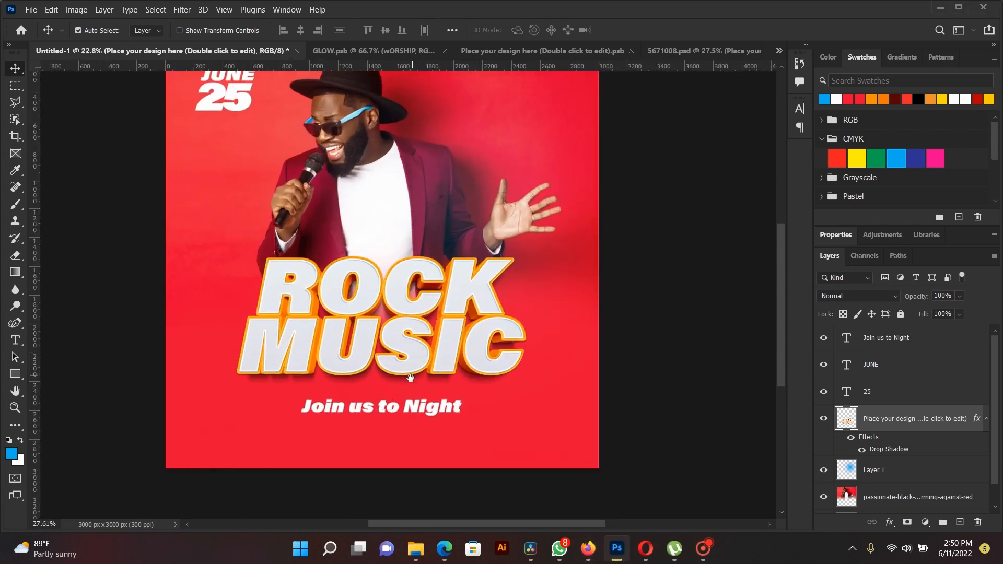
{"action": "left_click_drag", "start_coordinate": [410, 379], "coordinate": [415, 354]}
{"action": "left_click_drag", "start_coordinate": [402, 267], "coordinate": [376, 331]}
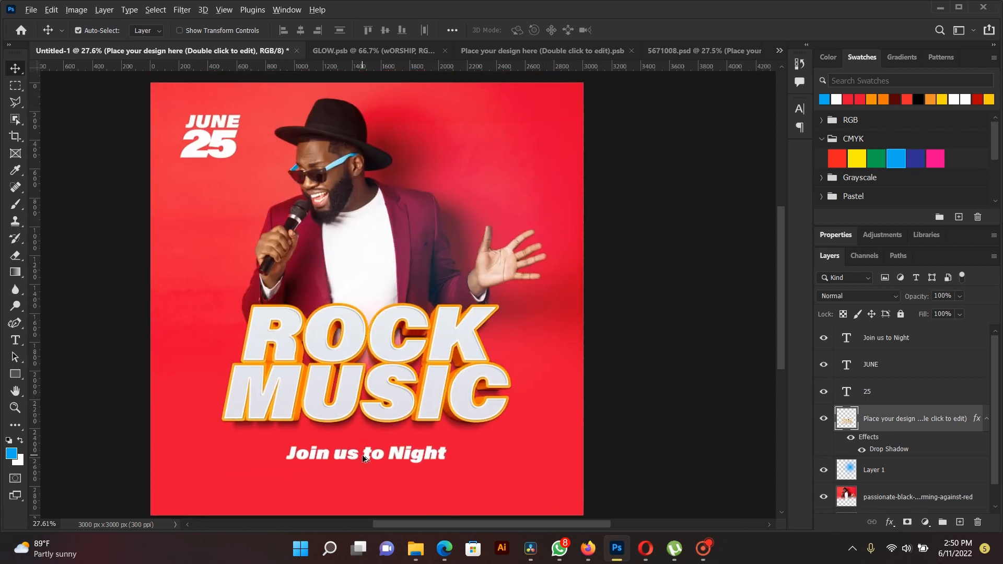
{"action": "left_click_drag", "start_coordinate": [362, 455], "coordinate": [448, 206]}
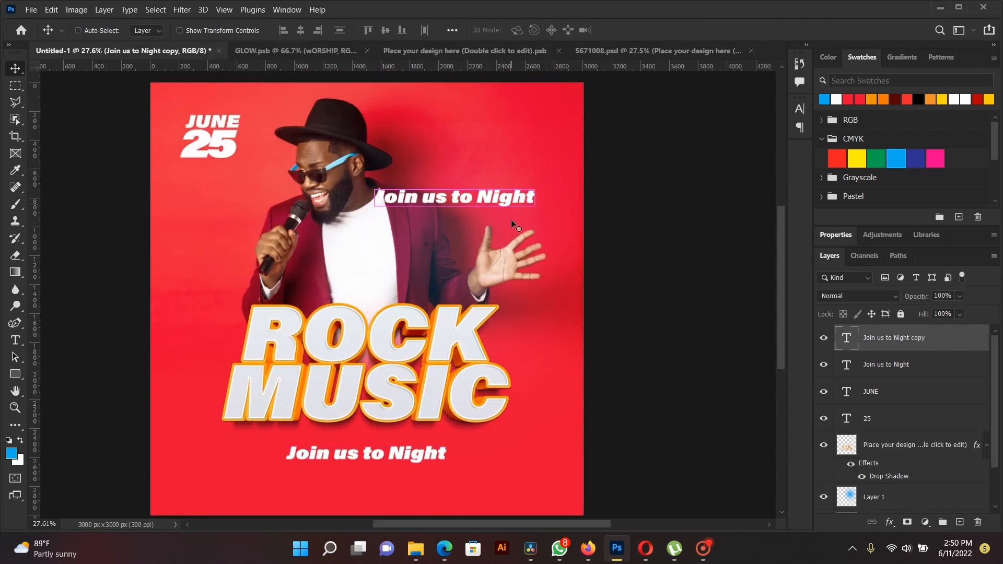
Rotate the copied line by 90 degrees and move it near the flyer's right edge
{"action": "key", "text": "ctrl+t"}
{"action": "left_click", "coordinate": [366, 29]}
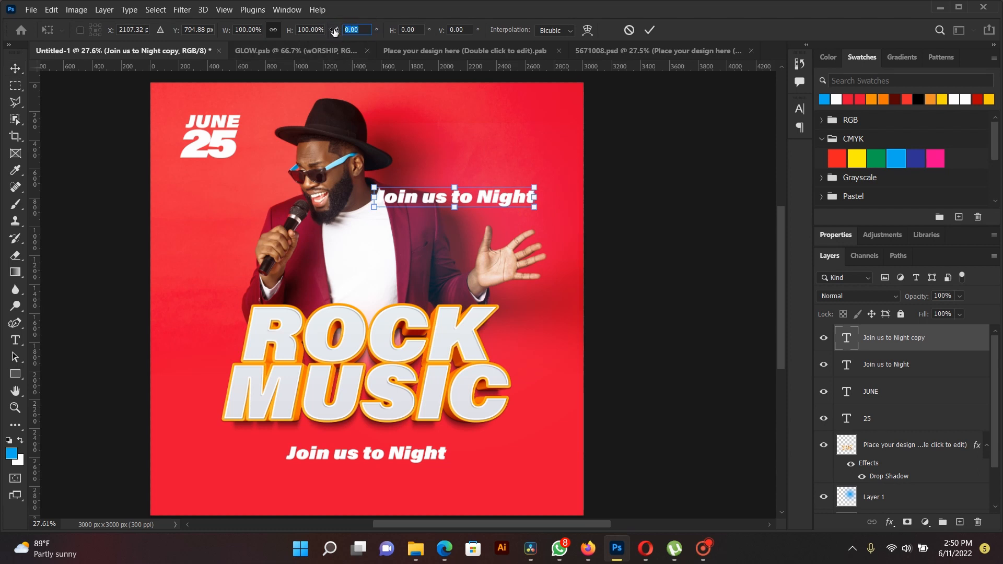
{"action": "type", "text": "90"}
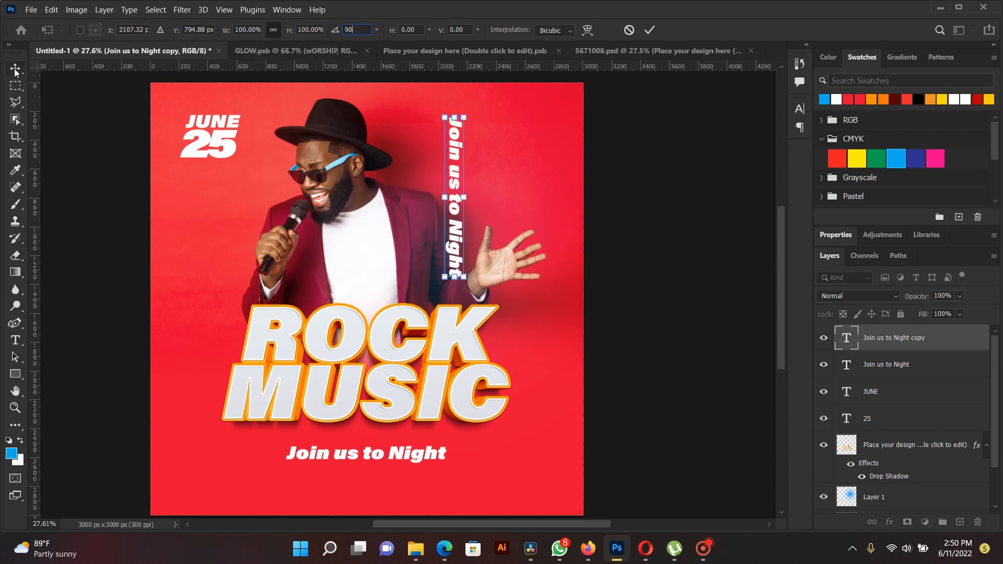
{"action": "left_click", "coordinate": [15, 68]}
{"action": "left_click_drag", "start_coordinate": [453, 166], "coordinate": [534, 188]}
Replace the text of the vertical line with "Rock Music"
{"action": "left_click", "coordinate": [15, 341]}
{"action": "left_click", "coordinate": [540, 162]}
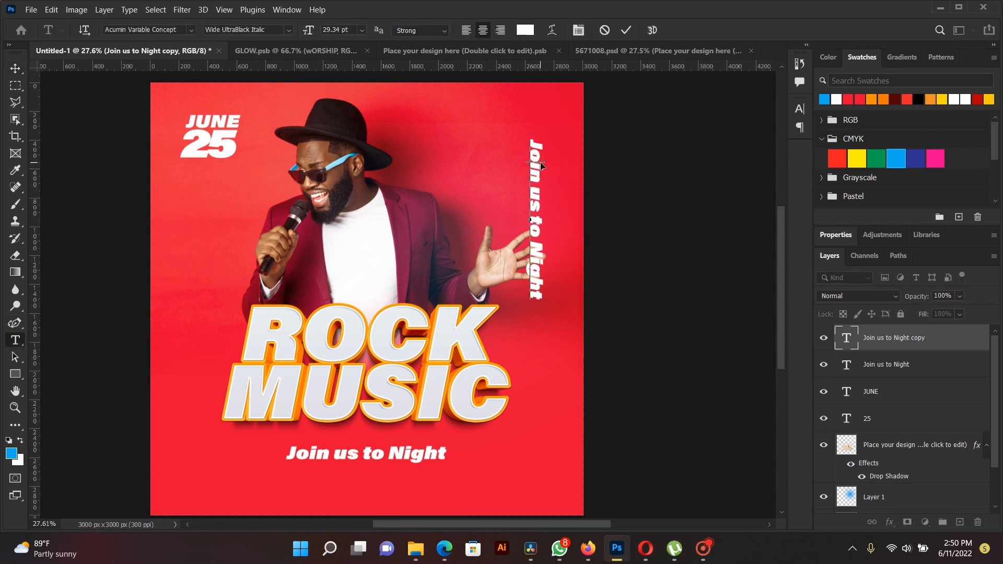
{"action": "key", "text": "ctrl+a"}
{"action": "type", "text": "R"}
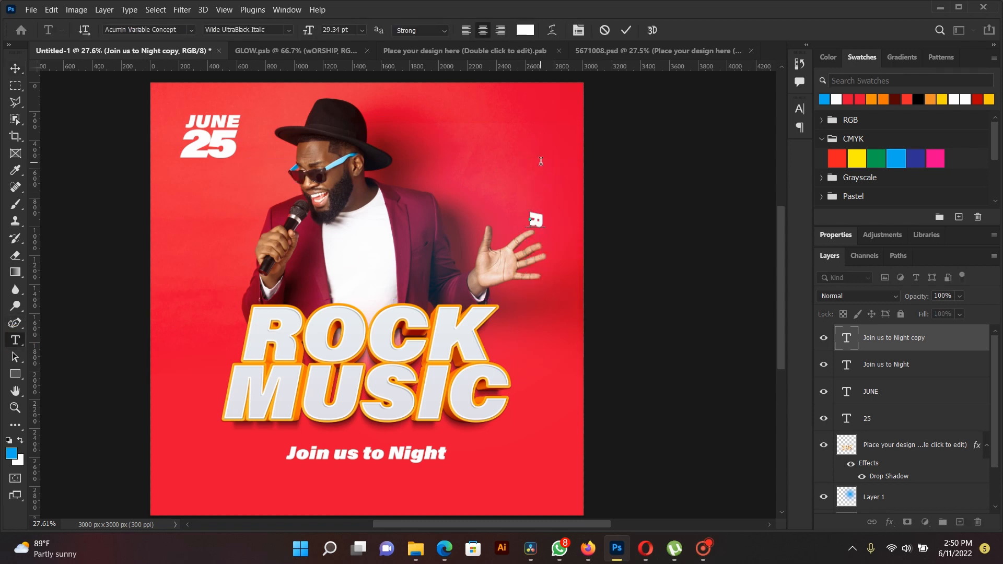
{"action": "type", "text": "ock"}
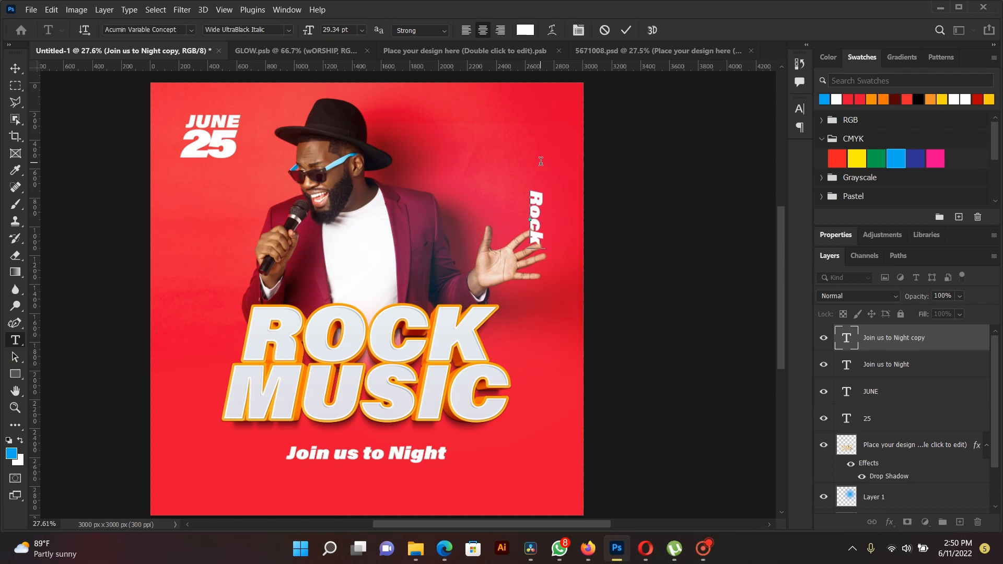
{"action": "type", "text": " Musi"}
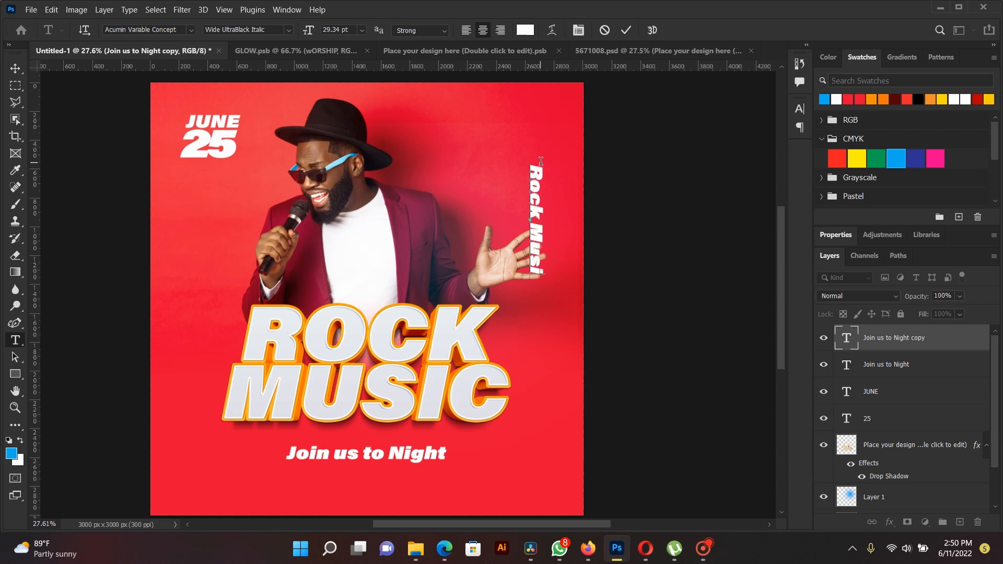
{"action": "type", "text": "c"}
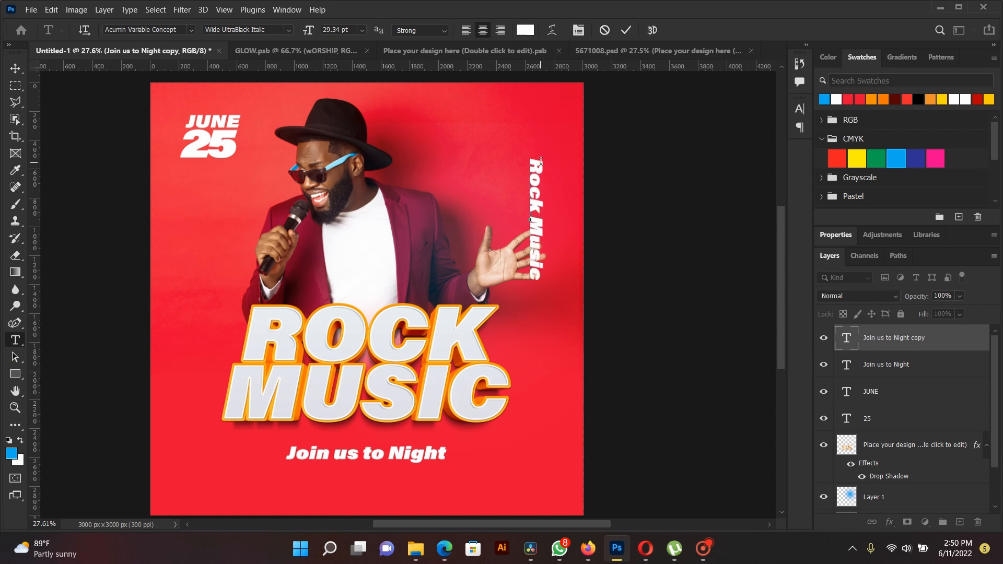
{"action": "left_click", "coordinate": [16, 68]}
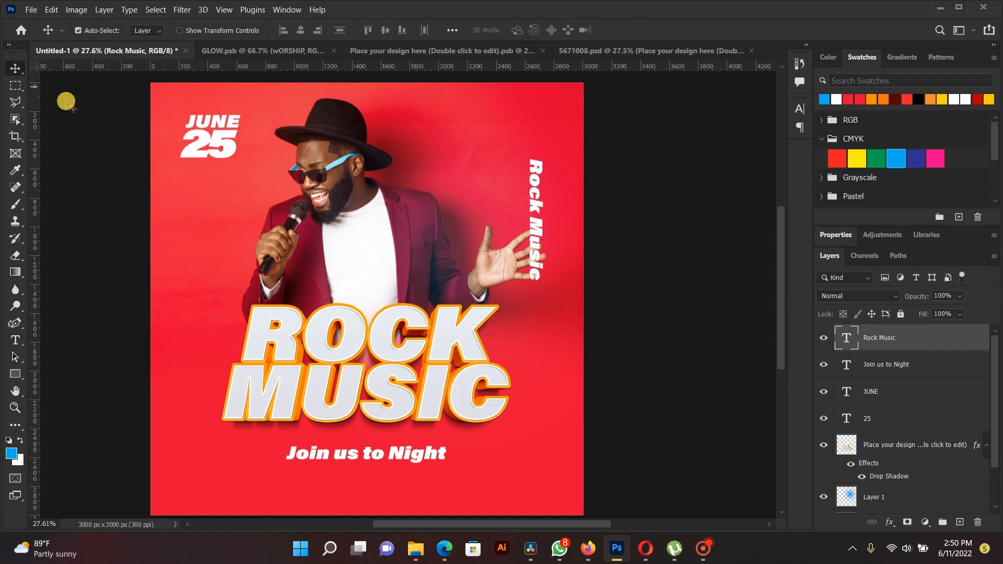
Scale up the vertical Rock Music text downward so it reaches beside the MUSIC part of the title
{"action": "key", "text": "ctrl+t"}
{"action": "left_click_drag", "start_coordinate": [547, 282], "coordinate": [577, 382]}
{"action": "key", "text": "Return"}
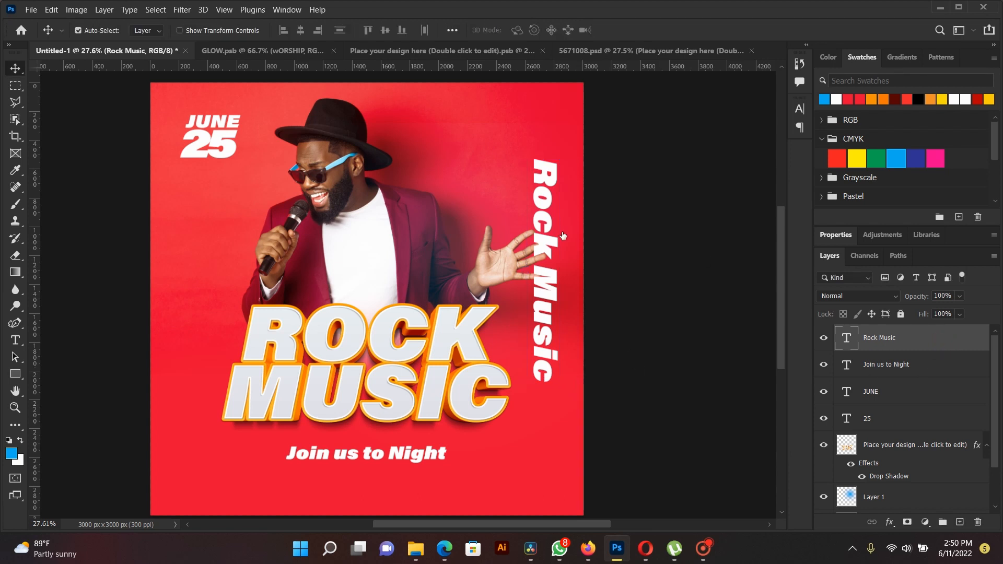
Add a white inside Stroke to the vertical Rock Music text and reduce its layer fill to 0%
{"action": "left_click", "coordinate": [509, 219]}
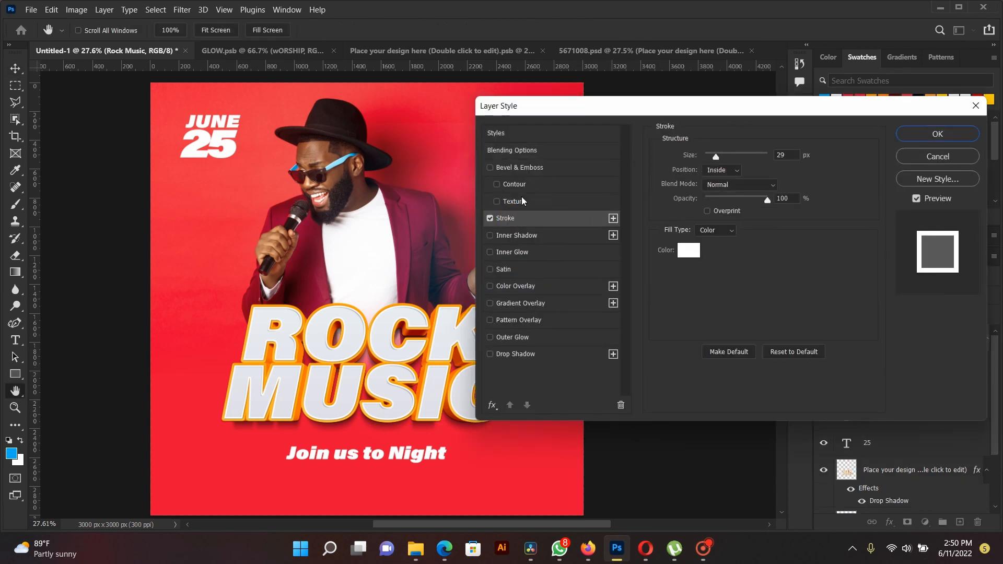
{"action": "left_click", "coordinate": [936, 136]}
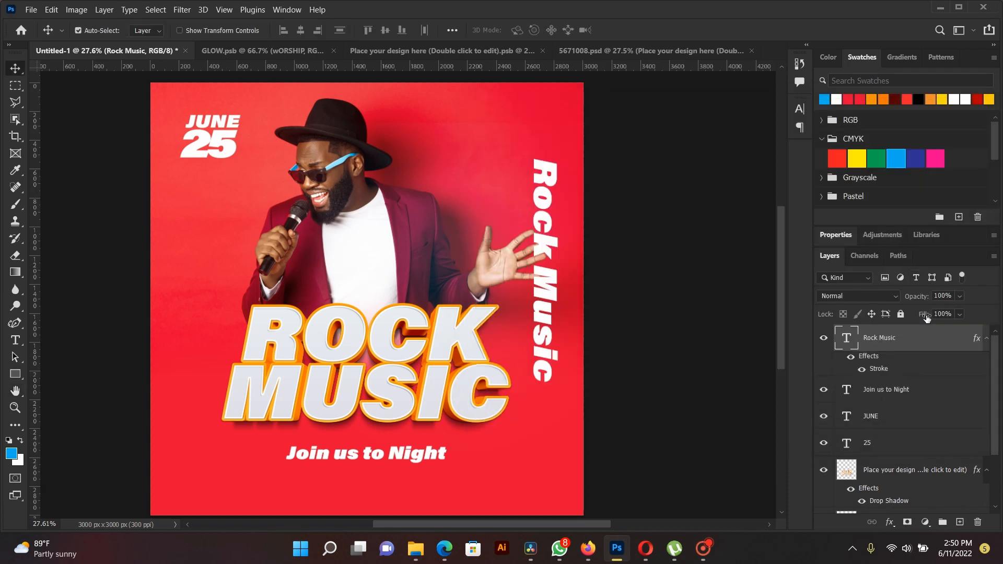
{"action": "left_click_drag", "start_coordinate": [926, 317], "coordinate": [685, 320]}
Set the vertical text's stroke size to 8 px, positioned inside
{"action": "left_click", "coordinate": [713, 170]}
{"action": "left_click", "coordinate": [717, 185]}
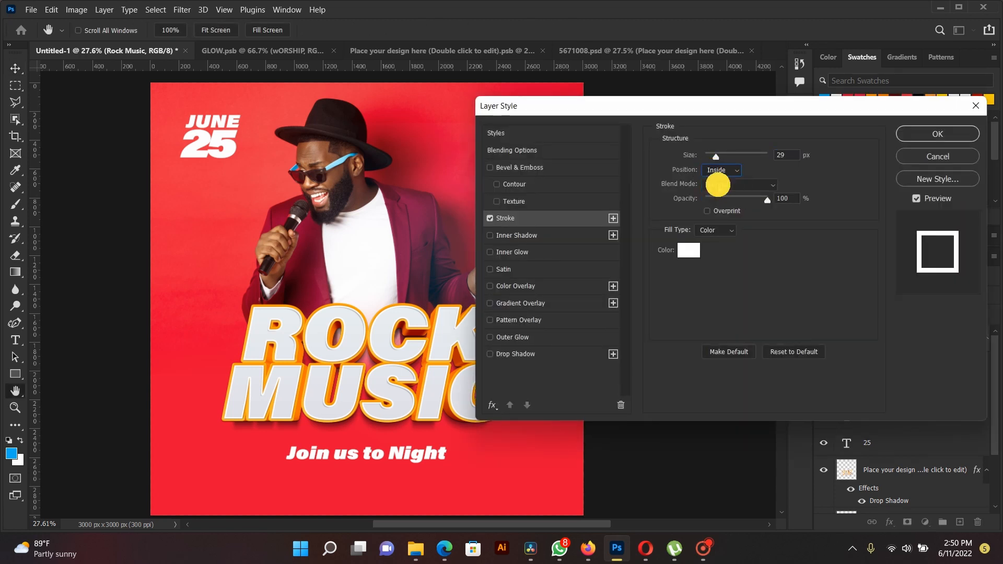
{"action": "left_click_drag", "start_coordinate": [716, 156], "coordinate": [709, 155]}
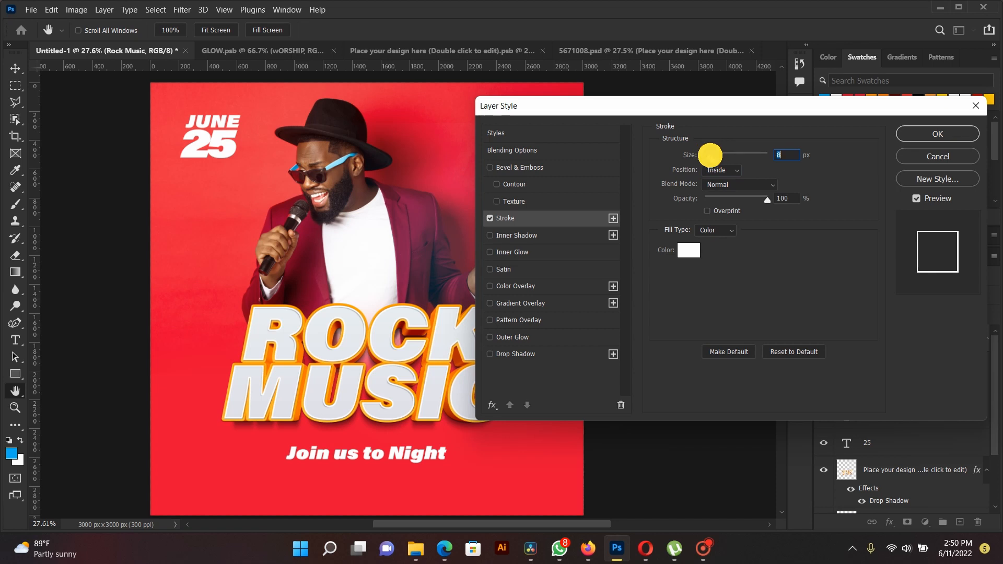
{"action": "left_click_drag", "start_coordinate": [587, 105], "coordinate": [561, 109]}
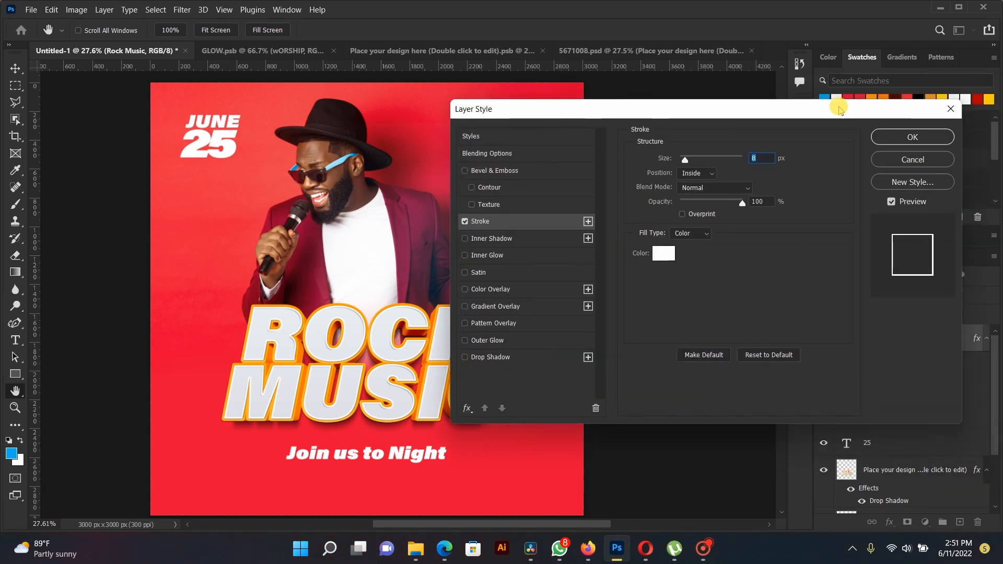
{"action": "left_click", "coordinate": [897, 137]}
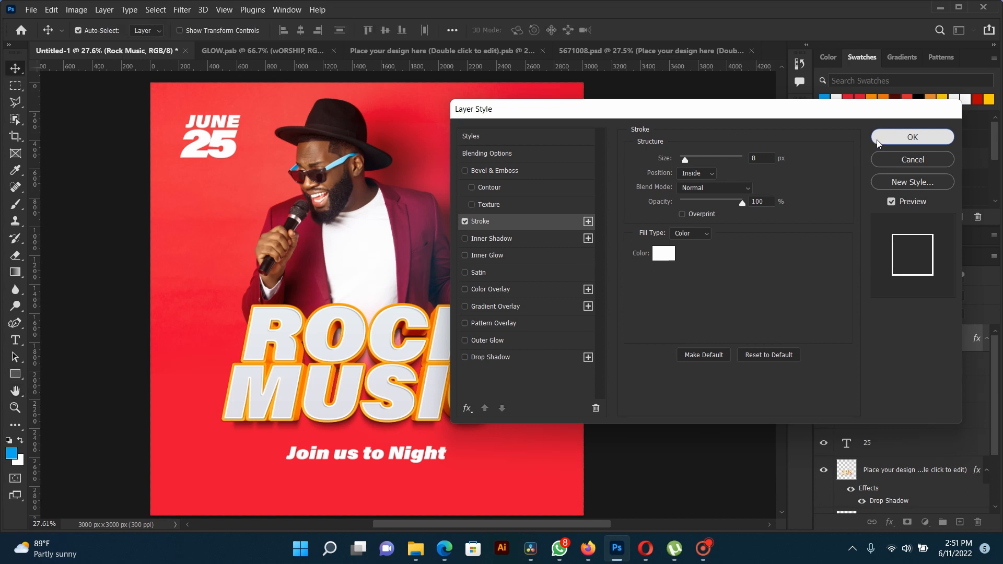
Enlarge the outlined vertical Rock Music text so it spans most of the flyer's height along the right edge
{"action": "left_click", "coordinate": [537, 339]}
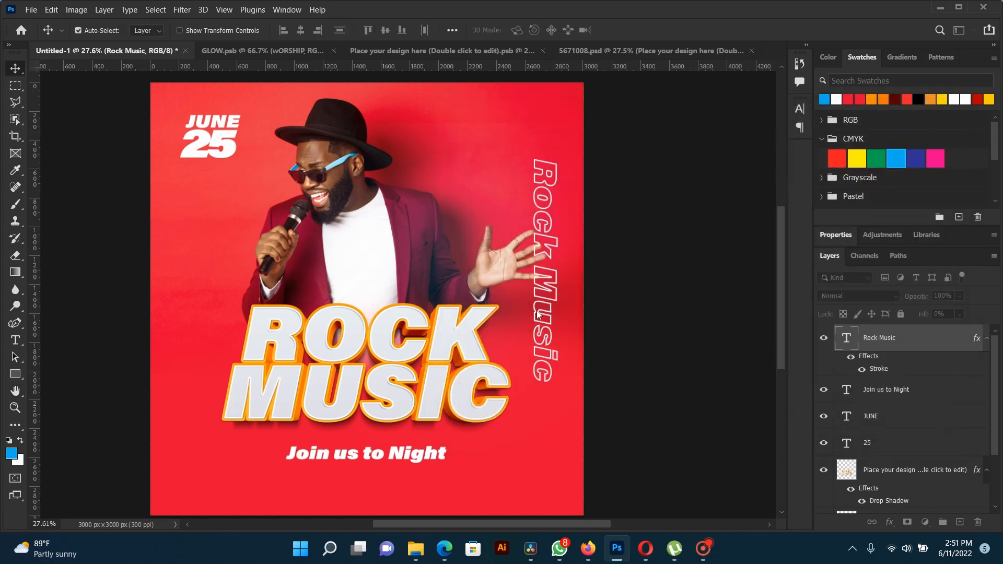
{"action": "right_click", "coordinate": [538, 336]}
{"action": "left_click", "coordinate": [571, 342]}
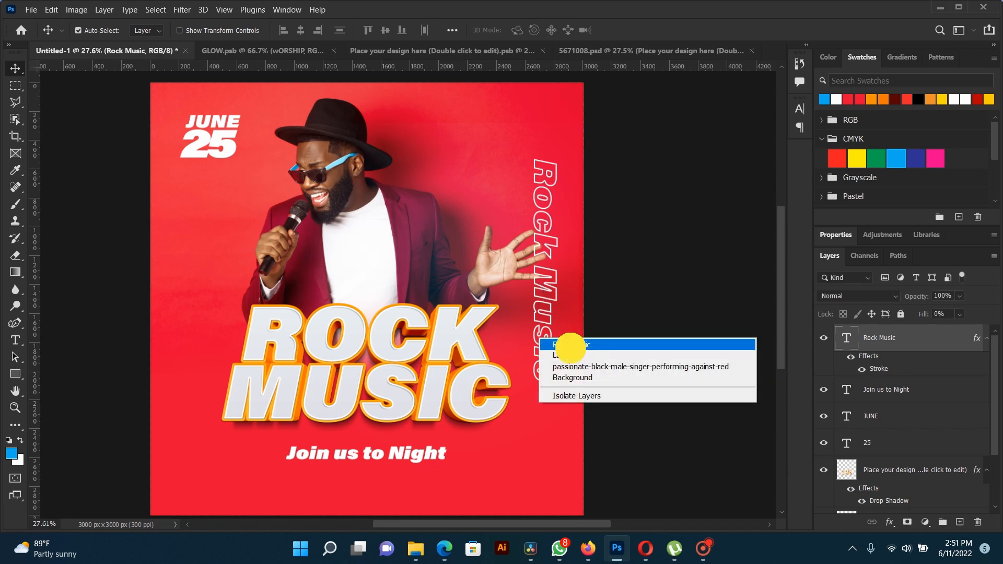
{"action": "key", "text": "ctrl"}
{"action": "key", "text": "ctrl+t"}
{"action": "left_click_drag", "start_coordinate": [532, 382], "coordinate": [501, 473]}
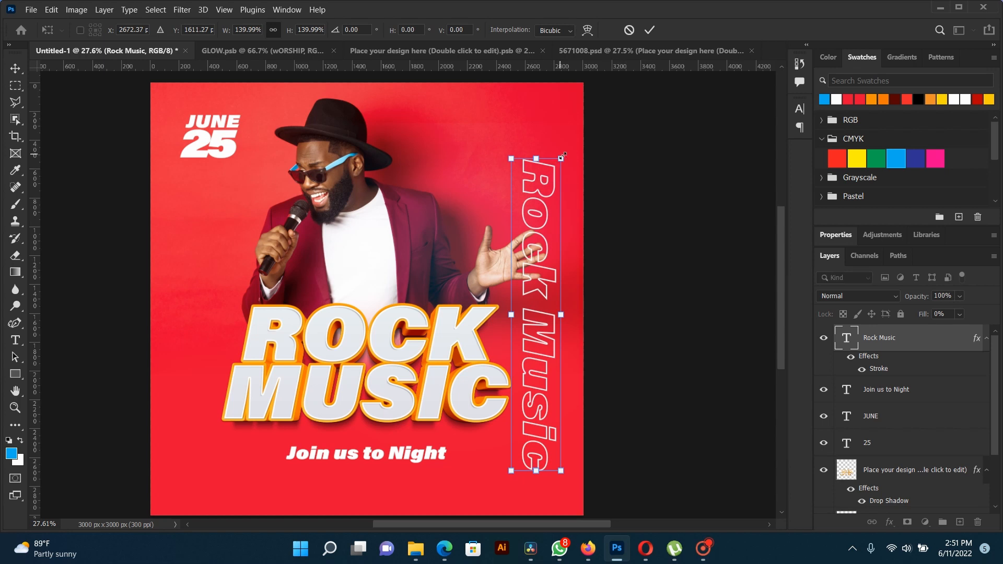
{"action": "left_click_drag", "start_coordinate": [561, 157], "coordinate": [574, 140]}
{"action": "key", "text": "Return"}
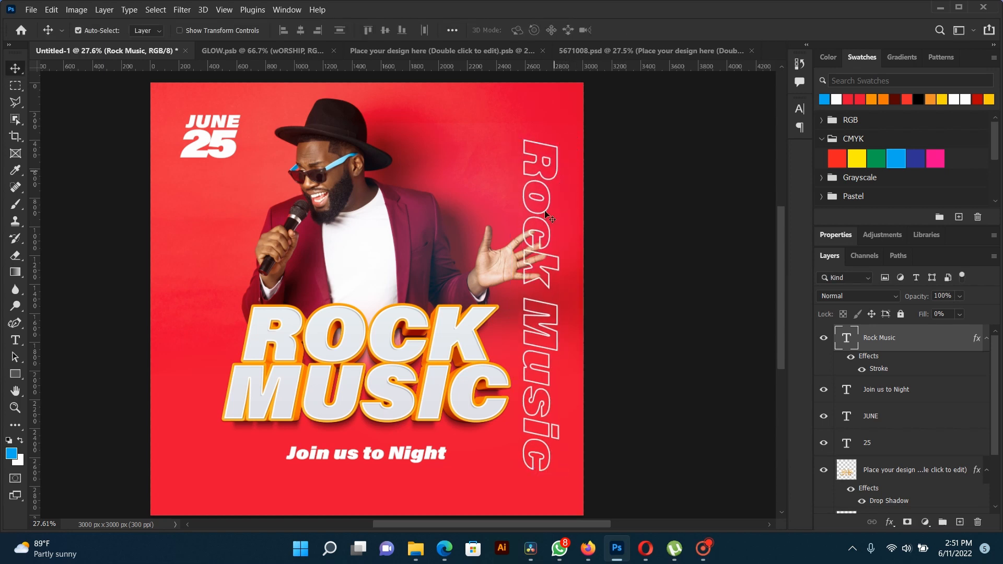
{"action": "key", "text": "super"}
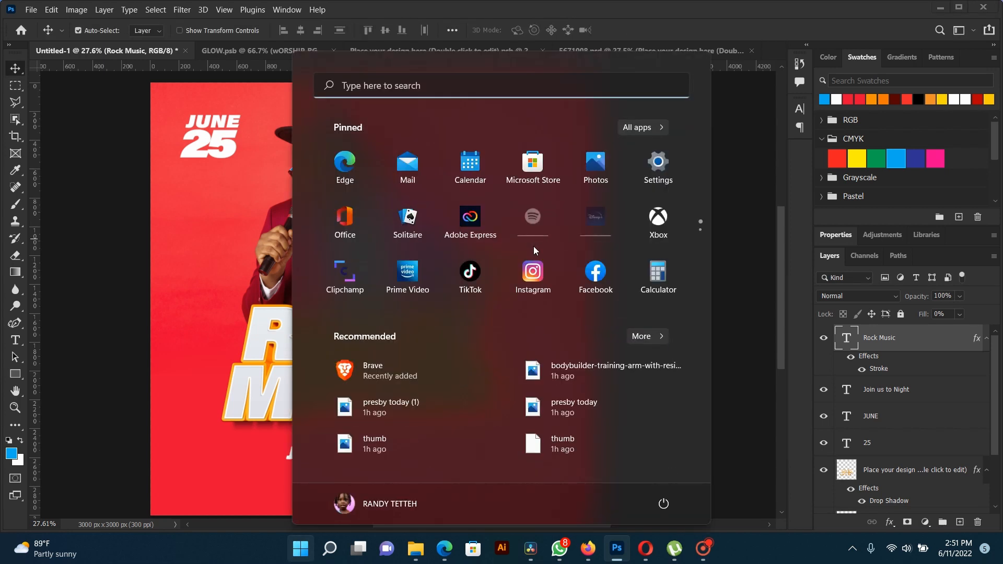
{"action": "left_click", "coordinate": [463, 20]}
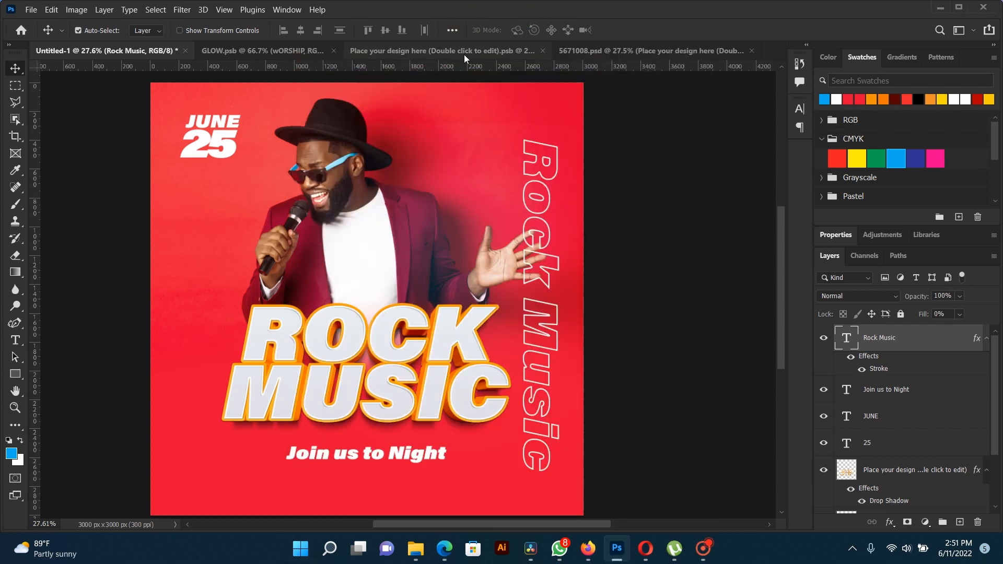
Duplicate the outlined vertical Rock Music text and place the copy on the flyer's left side, below the JUNE 25 date
{"action": "right_click", "coordinate": [544, 252]}
{"action": "left_click", "coordinate": [548, 260]}
{"action": "left_click_drag", "start_coordinate": [546, 268], "coordinate": [210, 311]}
{"action": "scroll", "coordinate": [261, 313], "scroll_direction": "down", "scroll_amount": 3}
{"action": "scroll", "coordinate": [264, 324], "scroll_direction": "up", "scroll_amount": 2}
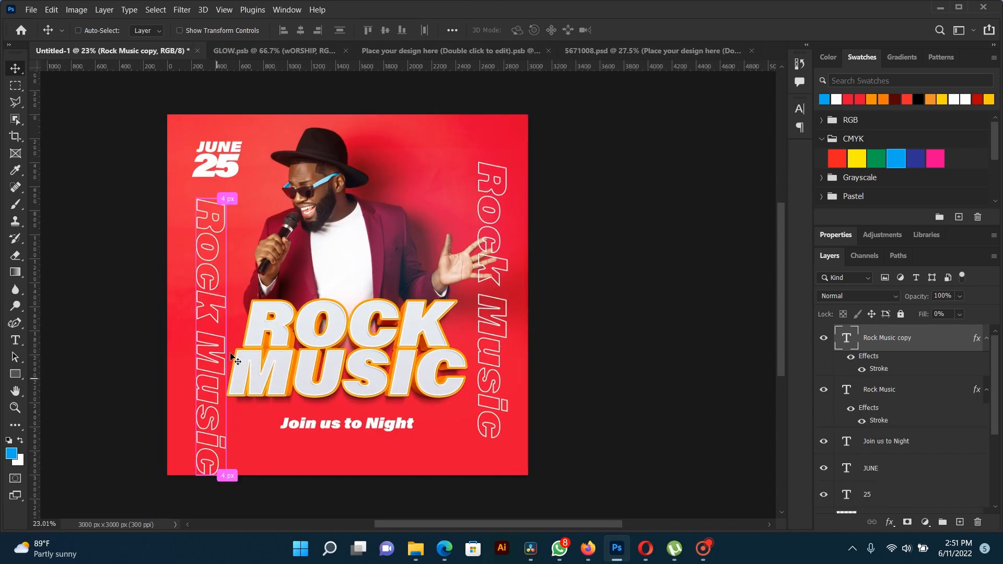
Scale the left outlined copy down to about 90% and nudge it closer to the flyer's left edge
{"action": "key", "text": "ctrl+t"}
{"action": "left_click_drag", "start_coordinate": [225, 475], "coordinate": [235, 448]}
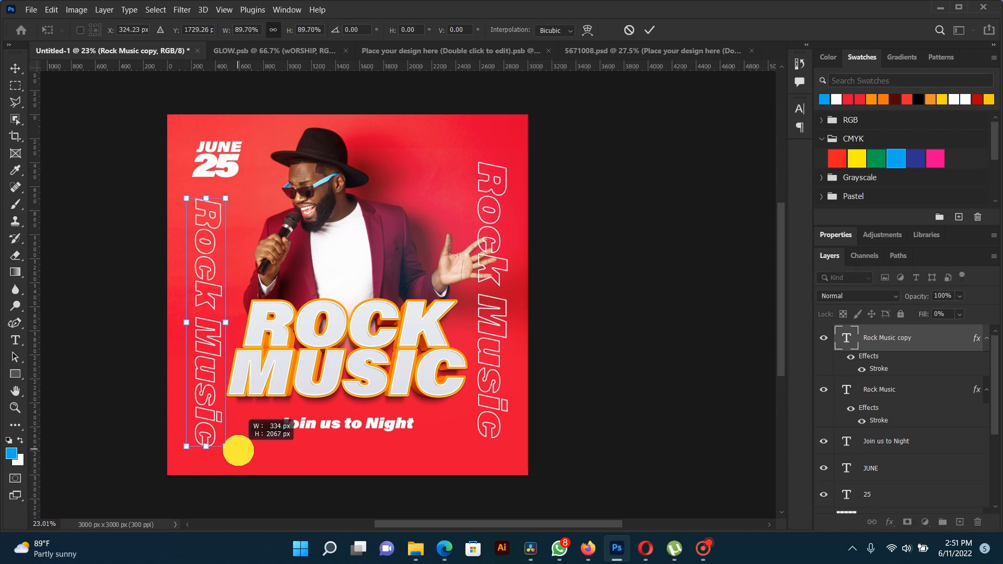
{"action": "key", "text": "Return"}
{"action": "right_click", "coordinate": [209, 306]}
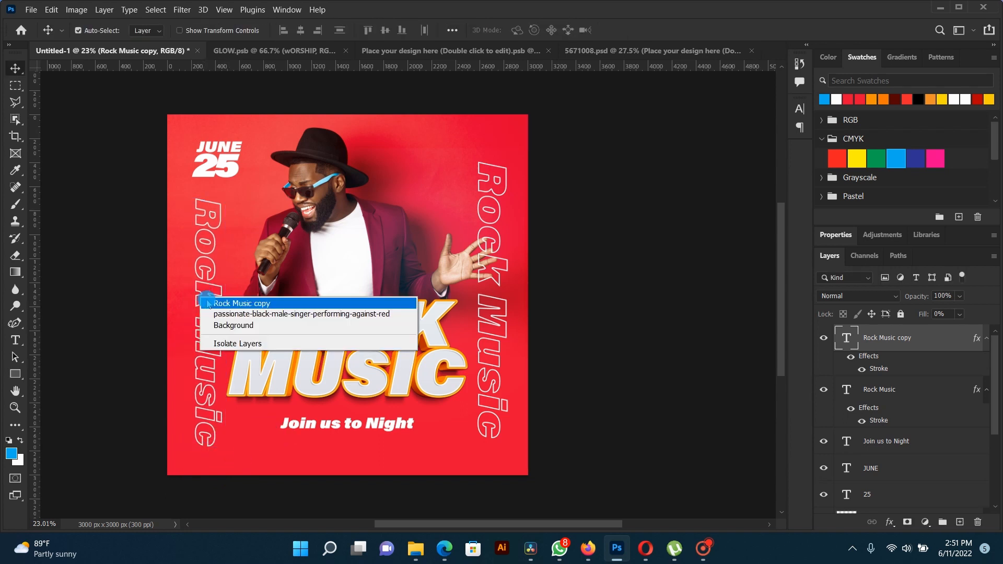
{"action": "left_click", "coordinate": [211, 307]}
{"action": "key", "text": "shift+Left"}
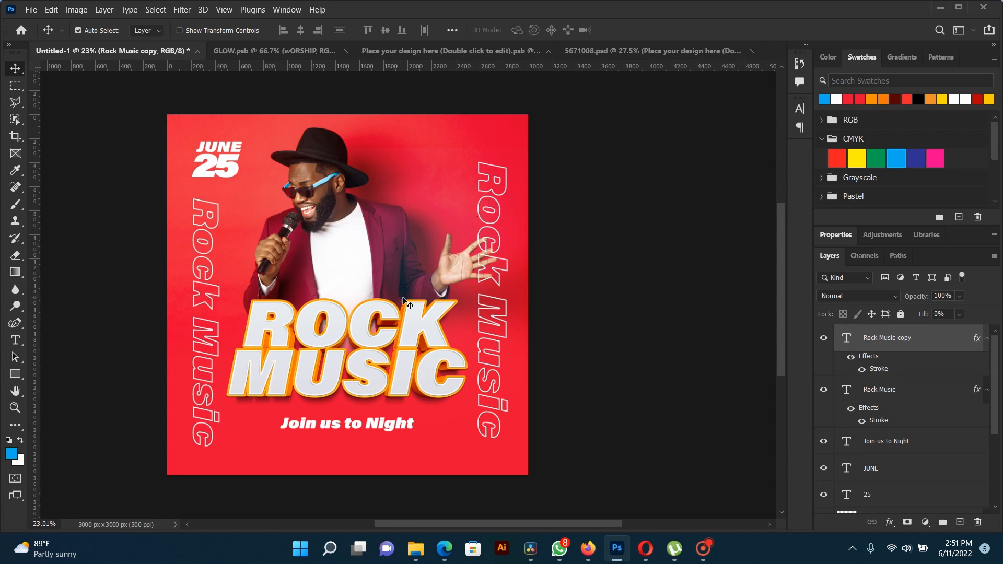
{"action": "scroll", "coordinate": [393, 321], "scroll_direction": "down", "scroll_amount": 3}
{"action": "scroll", "coordinate": [379, 384], "scroll_direction": "up", "scroll_amount": 5}
{"action": "left_click_drag", "start_coordinate": [376, 400], "coordinate": [365, 344]}
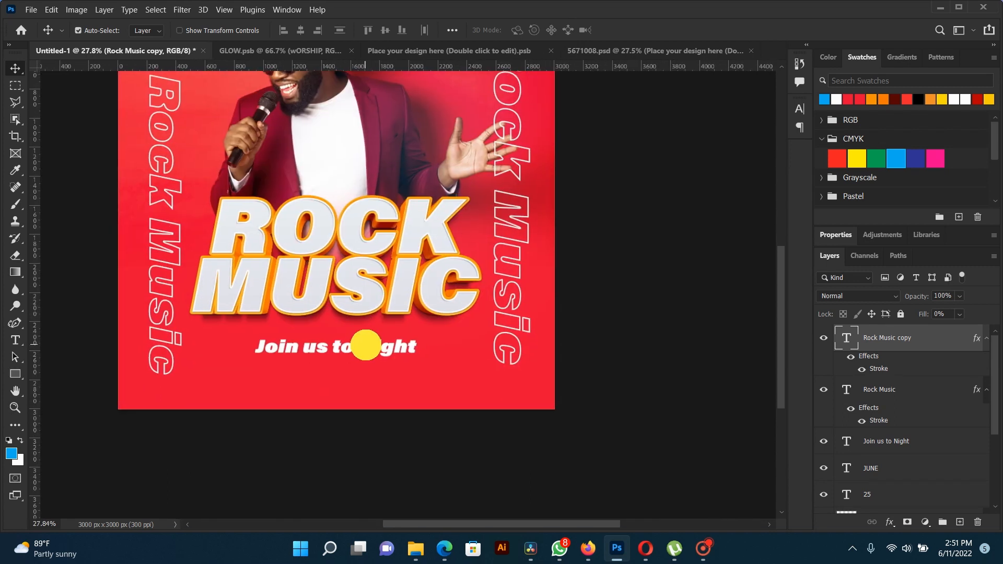
{"action": "scroll", "coordinate": [331, 377], "scroll_direction": "up", "scroll_amount": 2}
{"action": "scroll", "coordinate": [328, 365], "scroll_direction": "up", "scroll_amount": 1}
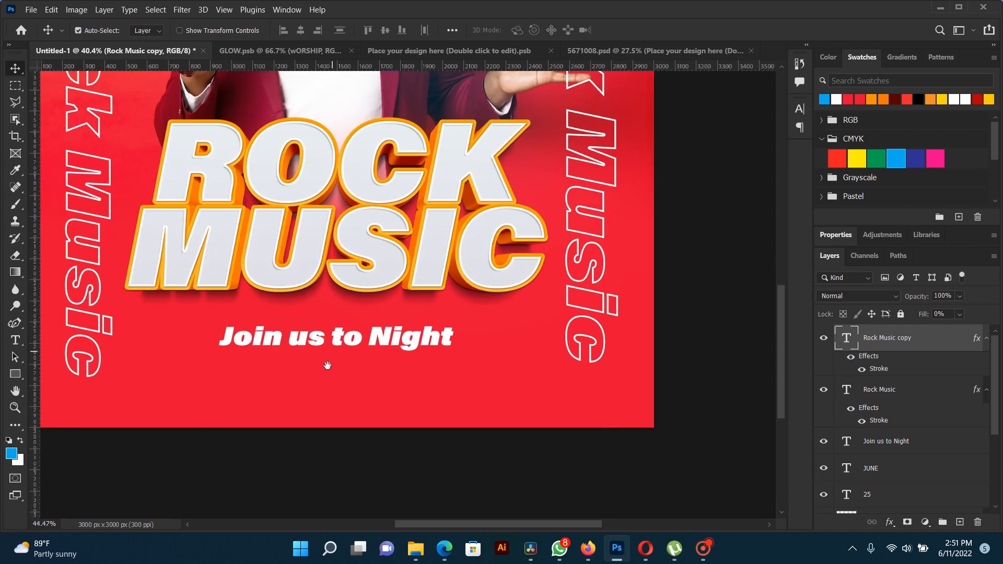
{"action": "left_click_drag", "start_coordinate": [322, 388], "coordinate": [382, 460]}
{"action": "scroll", "coordinate": [375, 450], "scroll_direction": "down", "scroll_amount": 5}
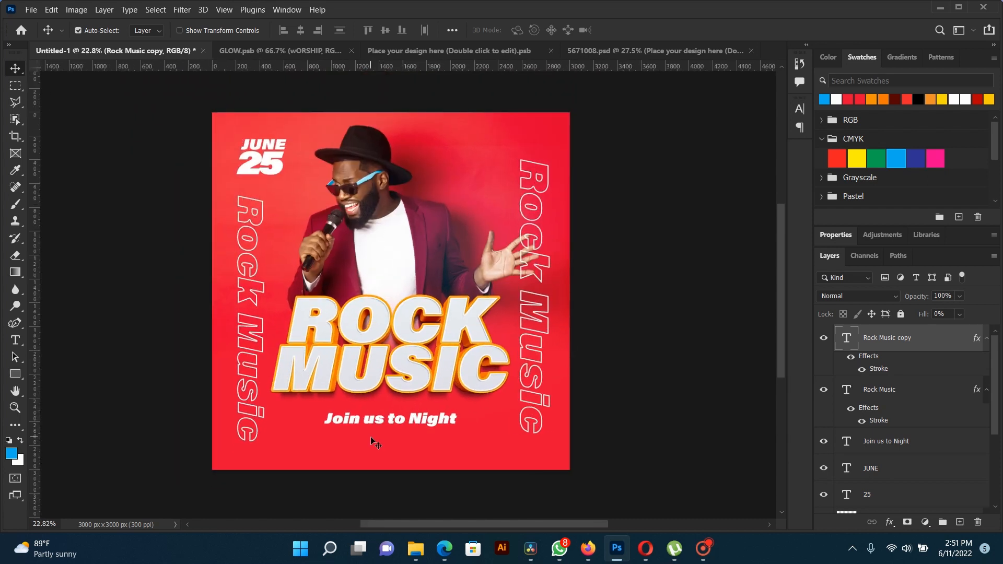
Draw a thin horizontal rectangle about 1382 px wide and 8 px high just below the "Join us to Night" text
{"action": "scroll", "coordinate": [375, 443], "scroll_direction": "up", "scroll_amount": 4}
{"action": "left_click_drag", "start_coordinate": [374, 442], "coordinate": [374, 394]}
{"action": "scroll", "coordinate": [376, 390], "scroll_direction": "down", "scroll_amount": 2}
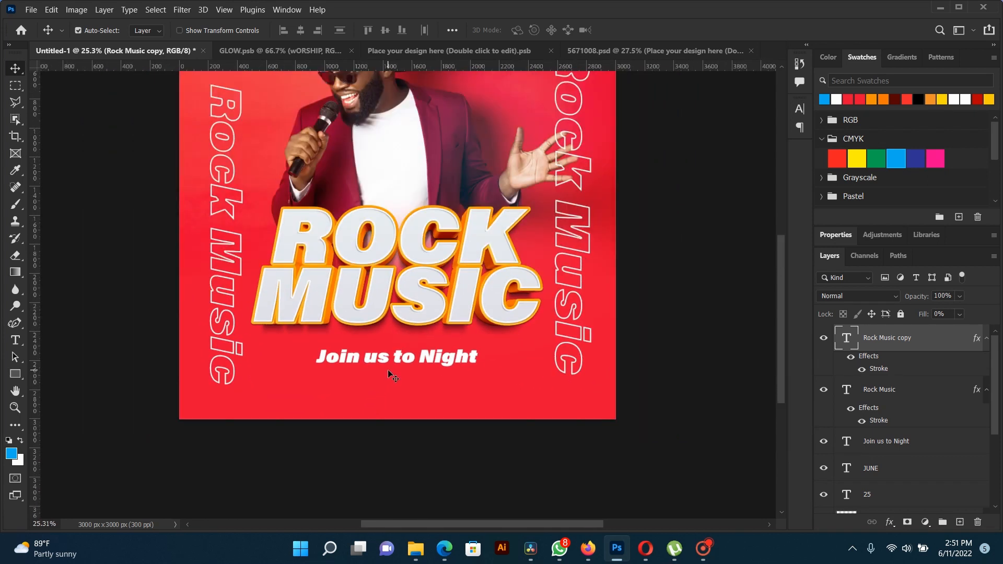
{"action": "scroll", "coordinate": [395, 374], "scroll_direction": "up", "scroll_amount": 2}
{"action": "left_click", "coordinate": [15, 374]}
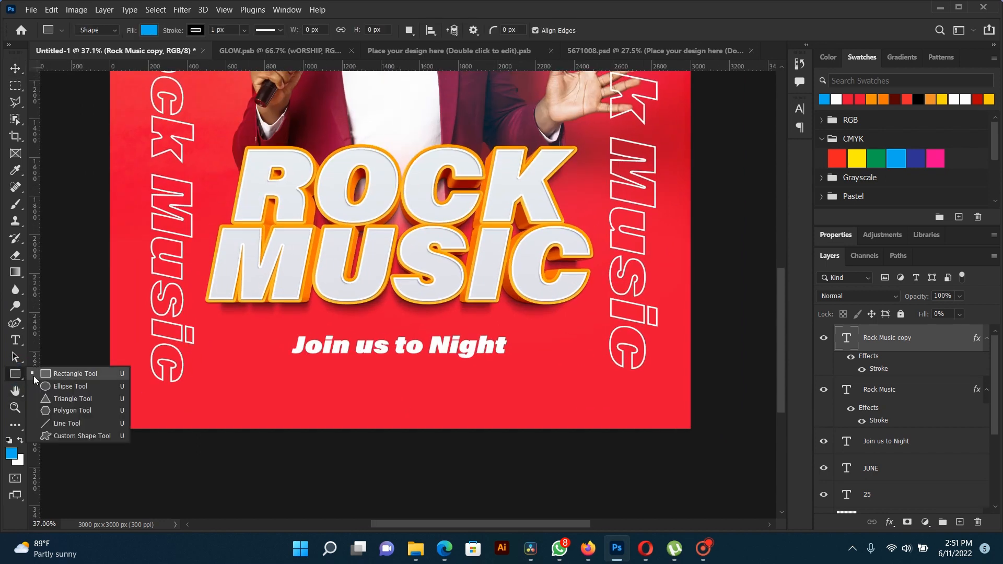
{"action": "left_click", "coordinate": [78, 365]}
{"action": "mouse_move", "coordinate": [264, 364]}
{"action": "left_mouse_down"}
{"action": "mouse_move", "coordinate": [571, 381]}
{"action": "mouse_move", "coordinate": [543, 368]}
{"action": "left_mouse_up"}
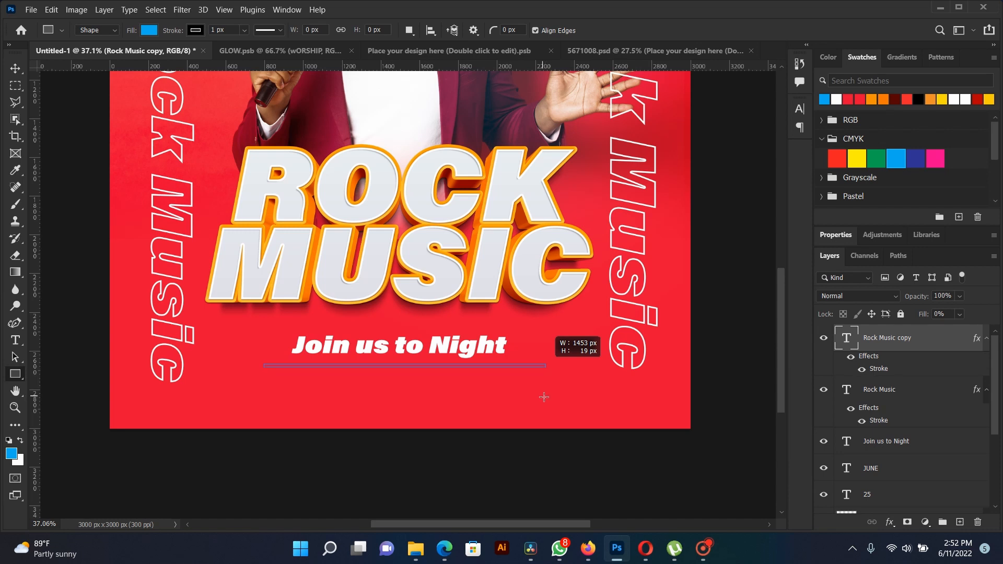
Remove the stroke from the thin rectangle, fill it with white and deselect it
{"action": "left_click", "coordinate": [196, 29]}
{"action": "left_click", "coordinate": [119, 55]}
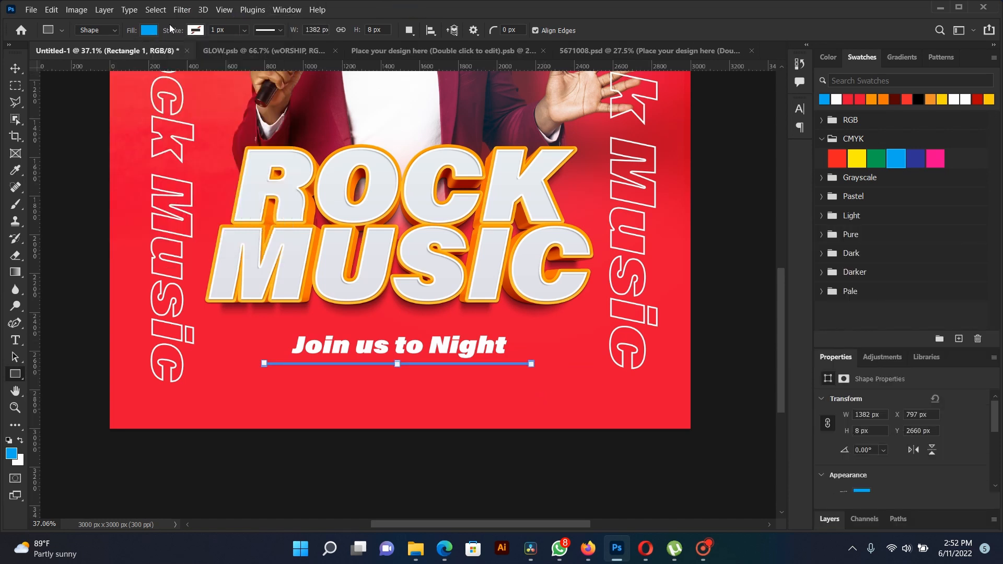
{"action": "left_click", "coordinate": [146, 31]}
{"action": "left_click", "coordinate": [79, 98]}
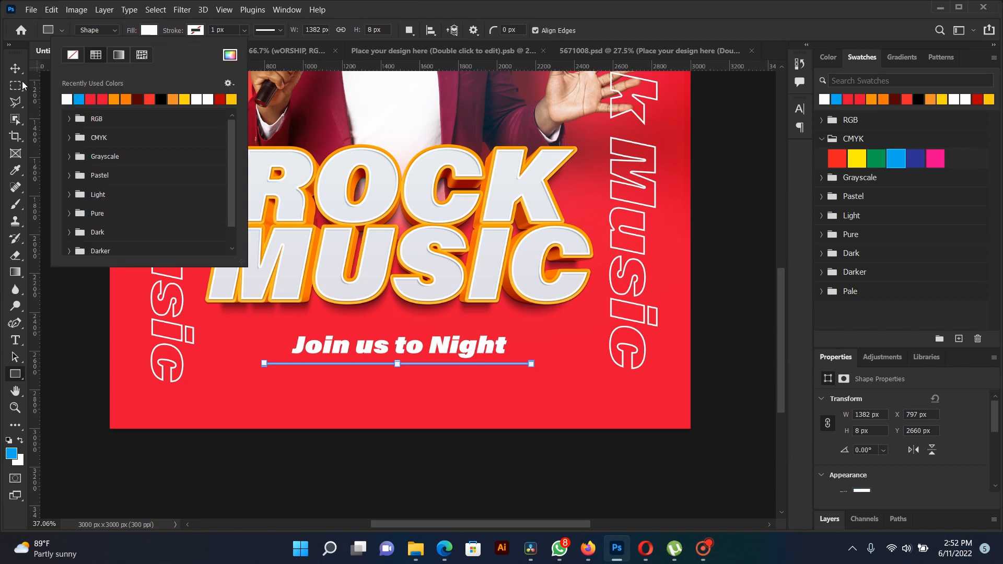
{"action": "left_click", "coordinate": [15, 68]}
{"action": "left_click", "coordinate": [469, 453]}
Examine the flyer's overall layout and the white line beneath "Join us to Night"
{"action": "scroll", "coordinate": [470, 453], "scroll_direction": "down", "scroll_amount": 5}
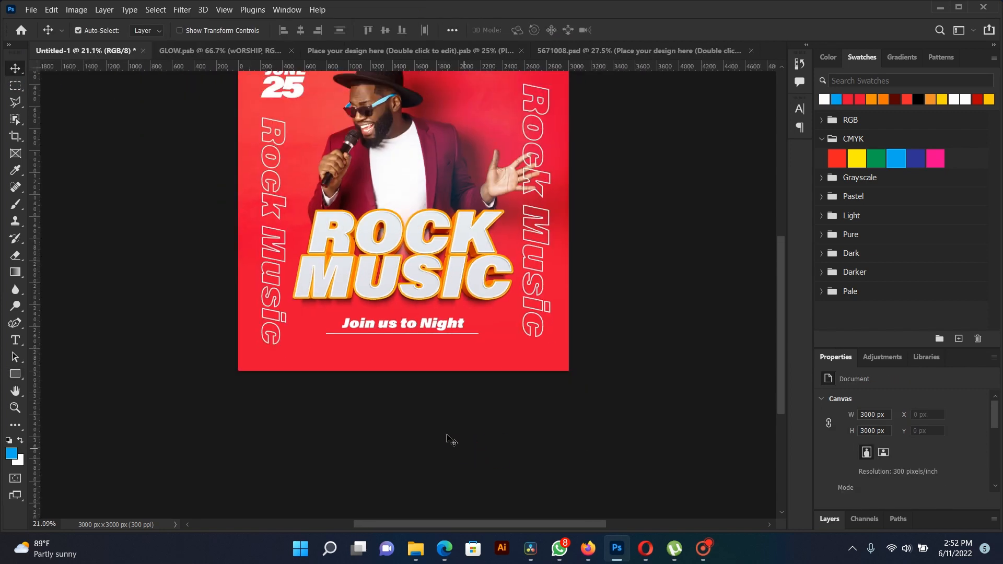
{"action": "scroll", "coordinate": [398, 353], "scroll_direction": "down", "scroll_amount": 1}
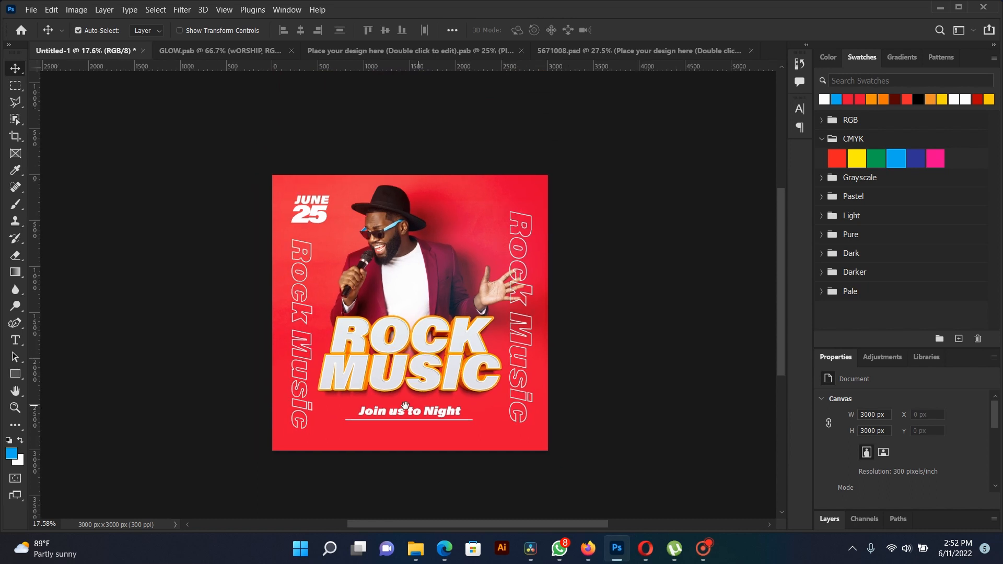
{"action": "scroll", "coordinate": [430, 369], "scroll_direction": "up", "scroll_amount": 4}
{"action": "scroll", "coordinate": [449, 376], "scroll_direction": "up", "scroll_amount": 2}
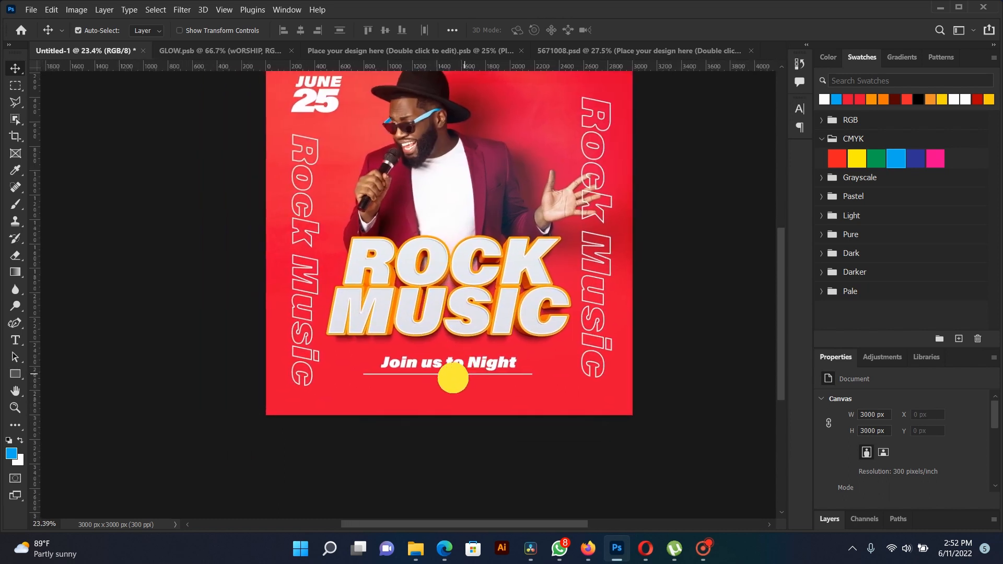
{"action": "scroll", "coordinate": [450, 375], "scroll_direction": "down", "scroll_amount": 3}
{"action": "scroll", "coordinate": [457, 374], "scroll_direction": "up", "scroll_amount": 1}
{"action": "left_click_drag", "start_coordinate": [457, 374], "coordinate": [416, 436]}
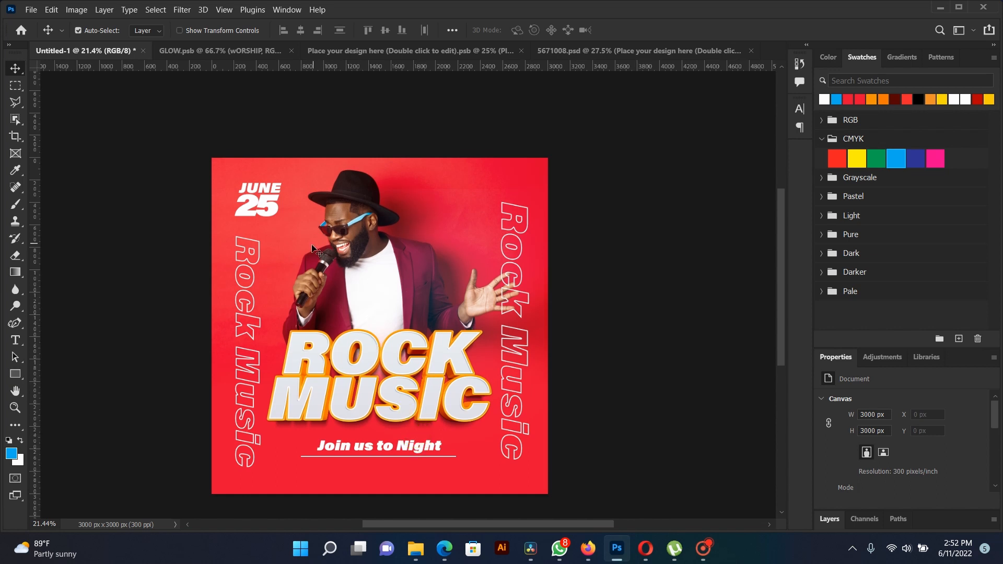
{"action": "scroll", "coordinate": [335, 376], "scroll_direction": "down", "scroll_amount": 2}
{"action": "scroll", "coordinate": [314, 393], "scroll_direction": "up", "scroll_amount": 3}
Darken the singer photo's shadows with Levels by setting the black input level to 9
{"action": "right_click", "coordinate": [340, 186]}
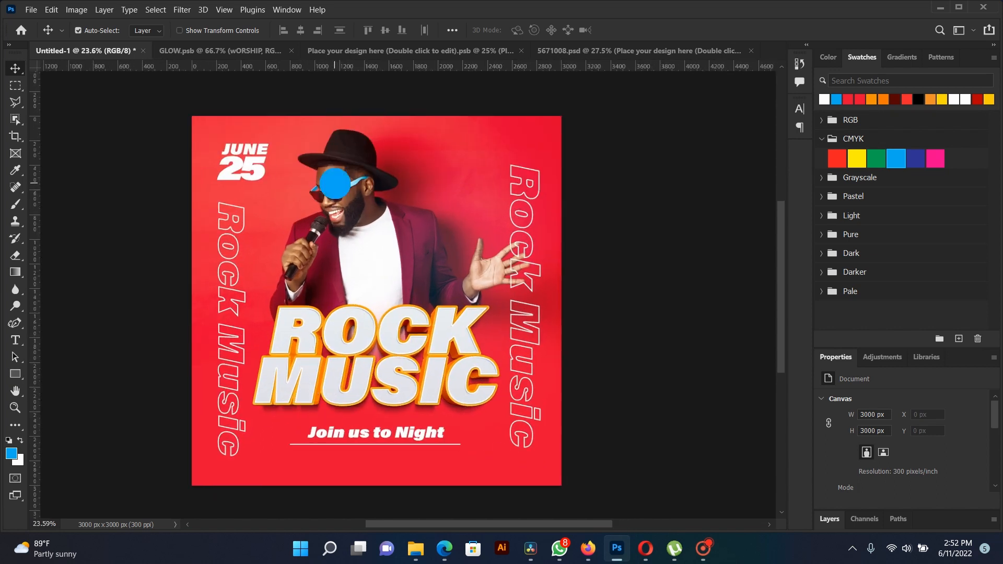
{"action": "left_click", "coordinate": [343, 188]}
{"action": "key", "text": "ctrl+l"}
{"action": "left_click", "coordinate": [343, 185]}
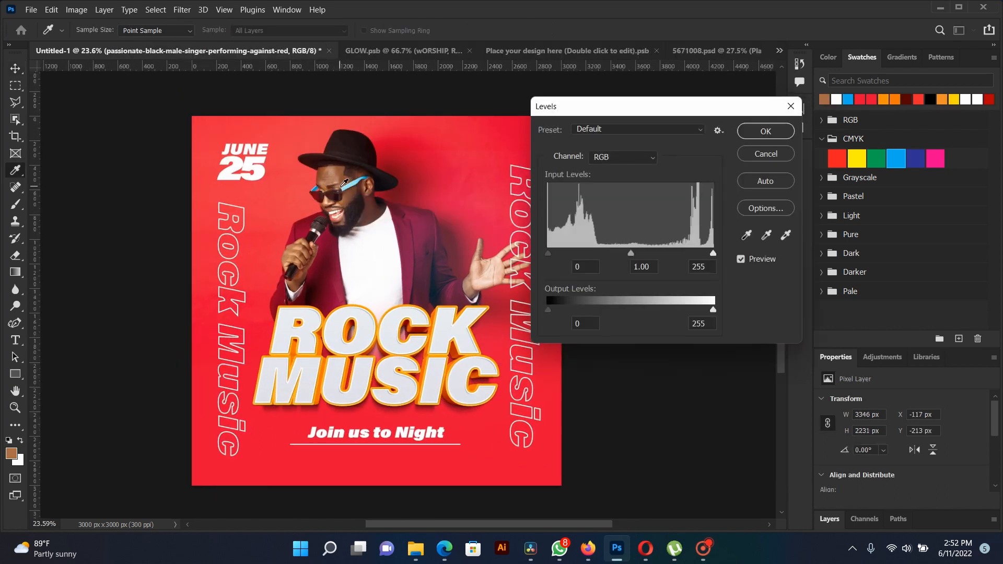
{"action": "left_click_drag", "start_coordinate": [548, 253], "coordinate": [554, 253]}
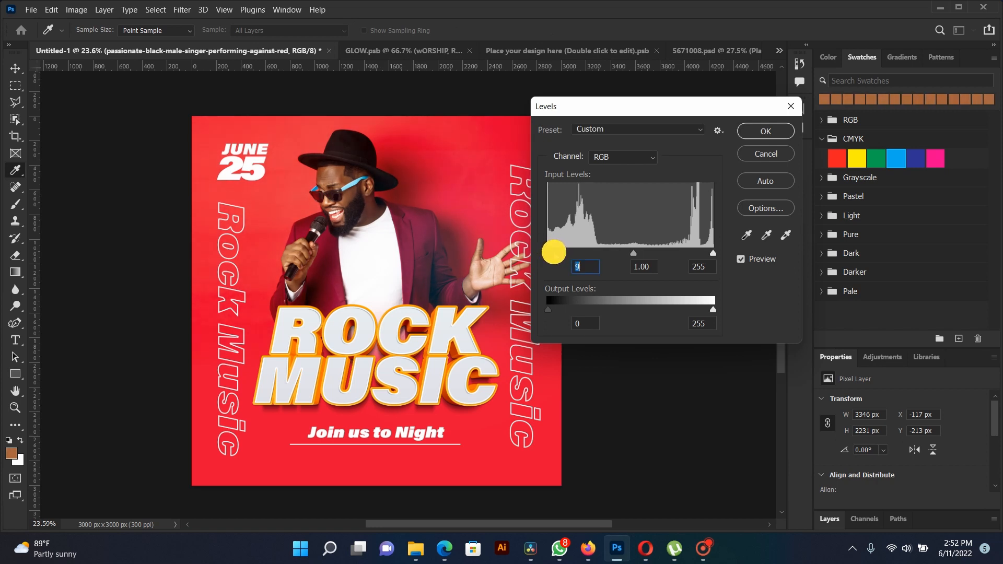
{"action": "left_click", "coordinate": [766, 131]}
{"action": "key", "text": "v"}
Examine the singer photo's contrast, the 3D title and the lower text line, up close and across the whole flyer
{"action": "scroll", "coordinate": [343, 315], "scroll_direction": "up", "scroll_amount": 2}
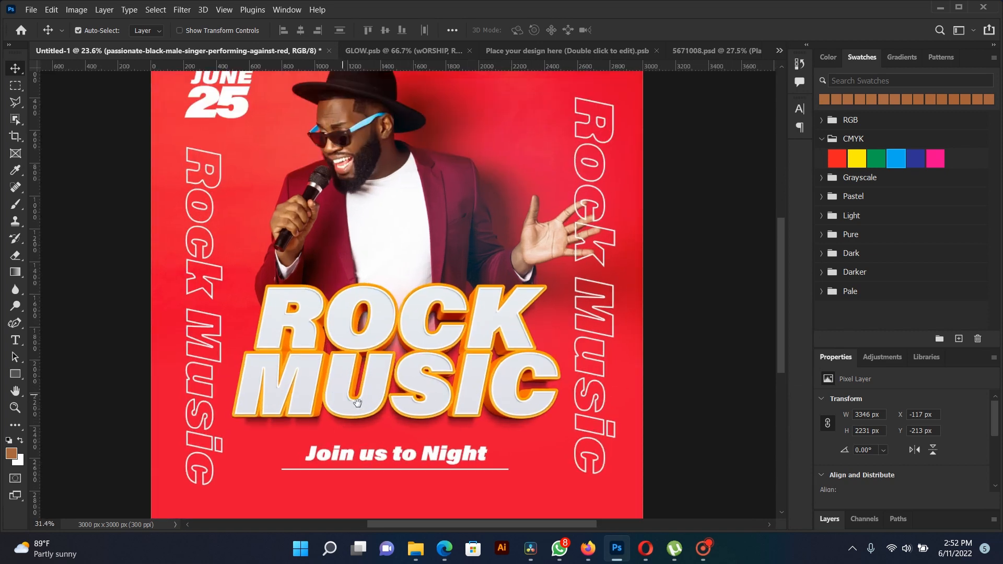
{"action": "left_click_drag", "start_coordinate": [342, 315], "coordinate": [342, 415]}
{"action": "scroll", "coordinate": [337, 326], "scroll_direction": "down", "scroll_amount": 5}
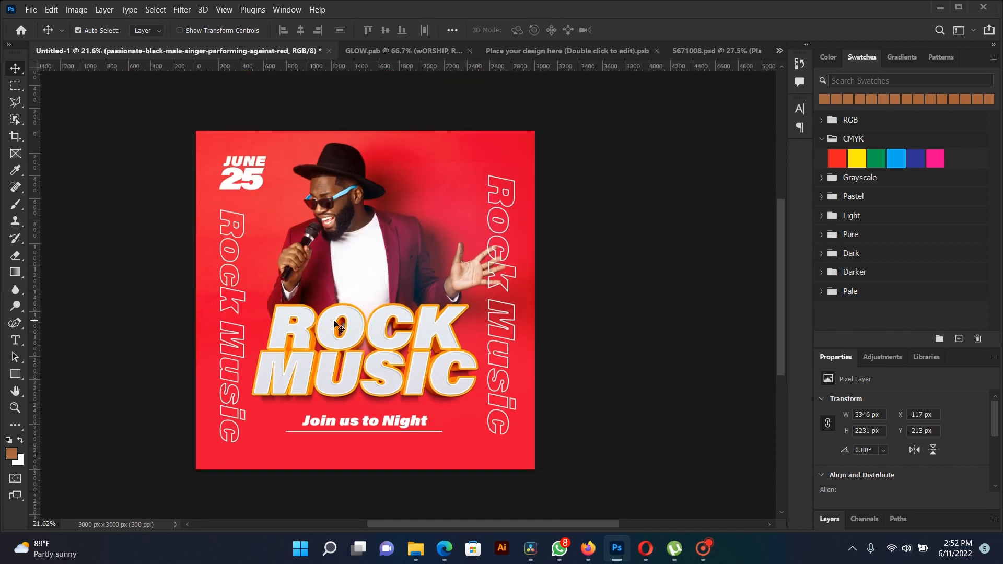
{"action": "scroll", "coordinate": [334, 320], "scroll_direction": "up", "scroll_amount": 1}
{"action": "scroll", "coordinate": [335, 324], "scroll_direction": "up", "scroll_amount": 1}
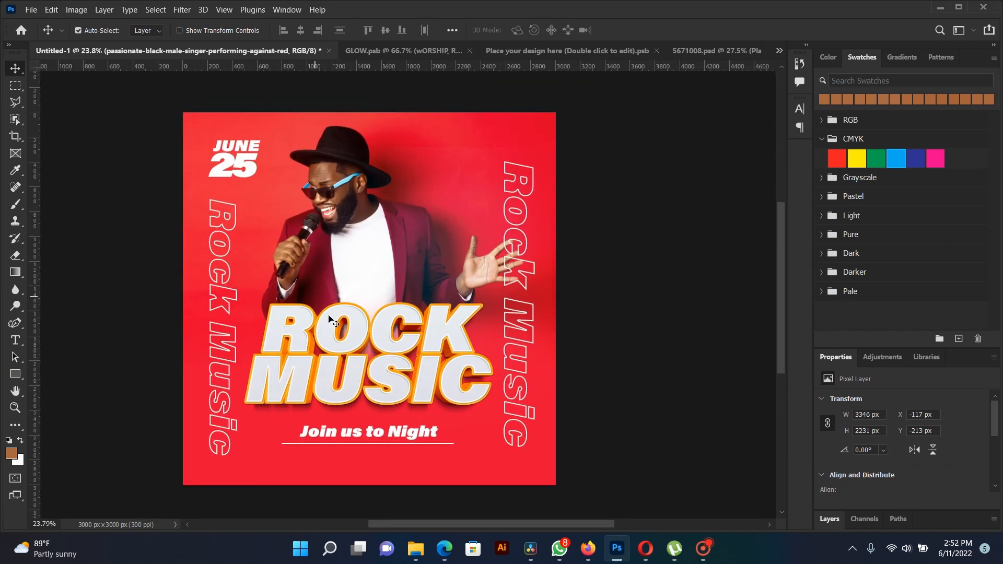
{"action": "left_click", "coordinate": [33, 8]}
{"action": "left_click", "coordinate": [481, 96]}
{"action": "scroll", "coordinate": [468, 218], "scroll_direction": "down", "scroll_amount": 1}
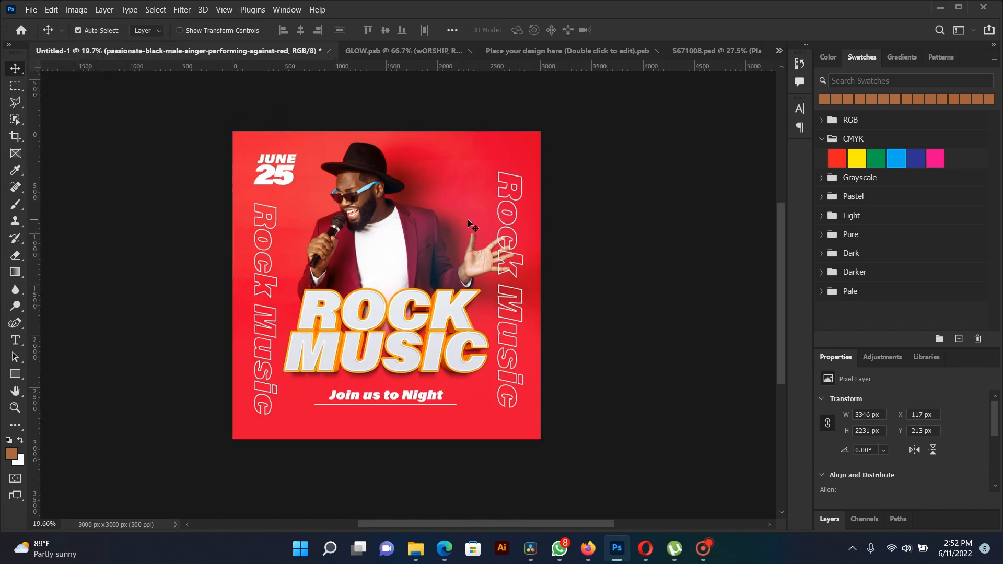
{"action": "scroll", "coordinate": [469, 219], "scroll_direction": "up", "scroll_amount": 1}
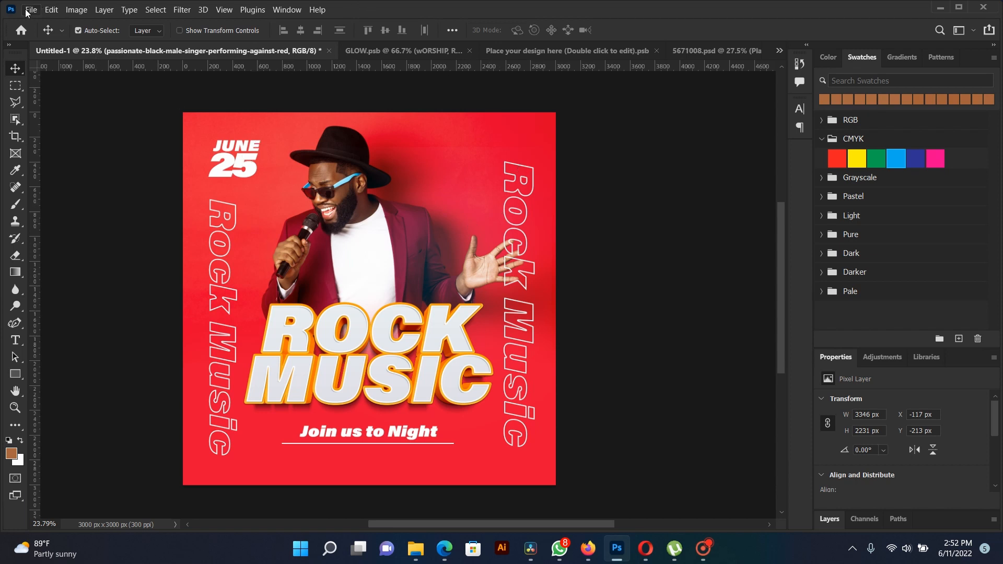
{"action": "left_click", "coordinate": [632, 372]}
{"action": "scroll", "coordinate": [431, 433], "scroll_direction": "up", "scroll_amount": 3}
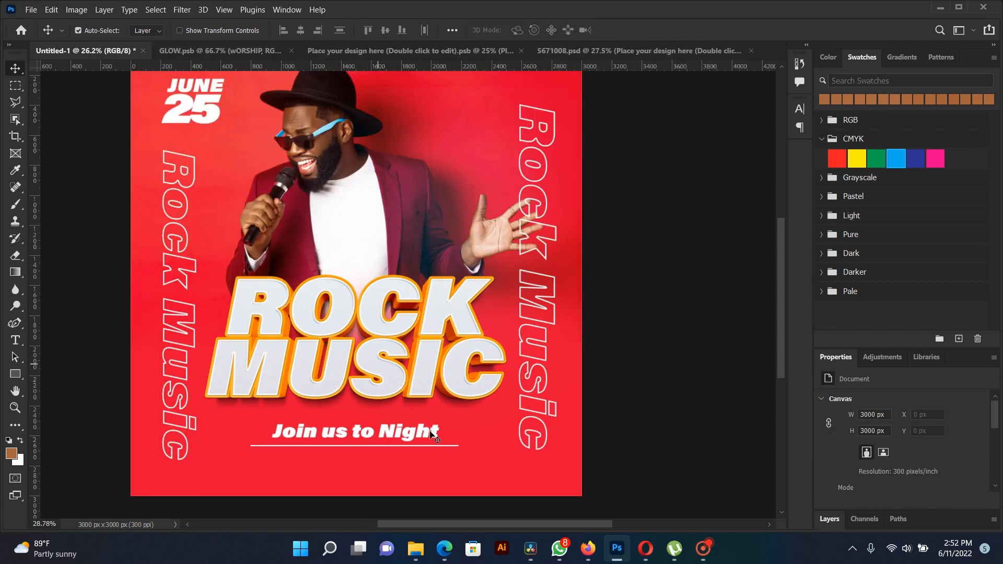
{"action": "left_click_drag", "start_coordinate": [427, 444], "coordinate": [450, 370]}
{"action": "scroll", "coordinate": [449, 370], "scroll_direction": "down", "scroll_amount": 3}
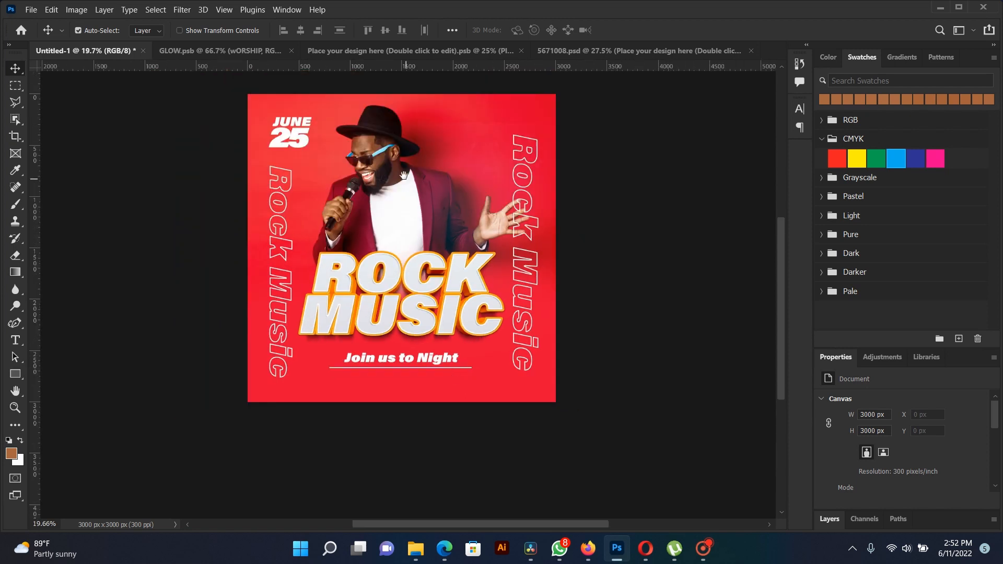
{"action": "left_click_drag", "start_coordinate": [404, 174], "coordinate": [379, 236]}
{"action": "left_click", "coordinate": [32, 10]}
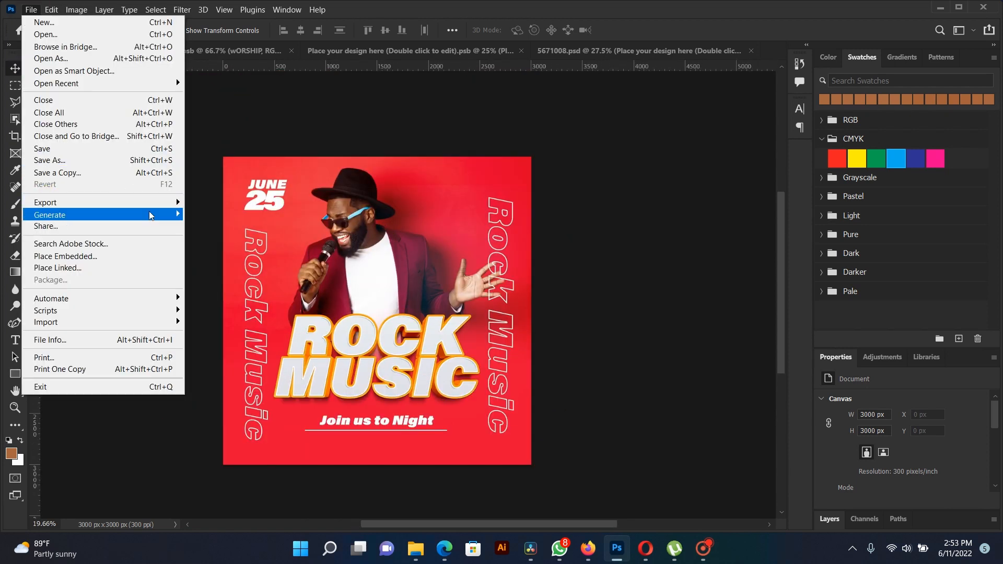
{"action": "mouse_move", "coordinate": [152, 208]}
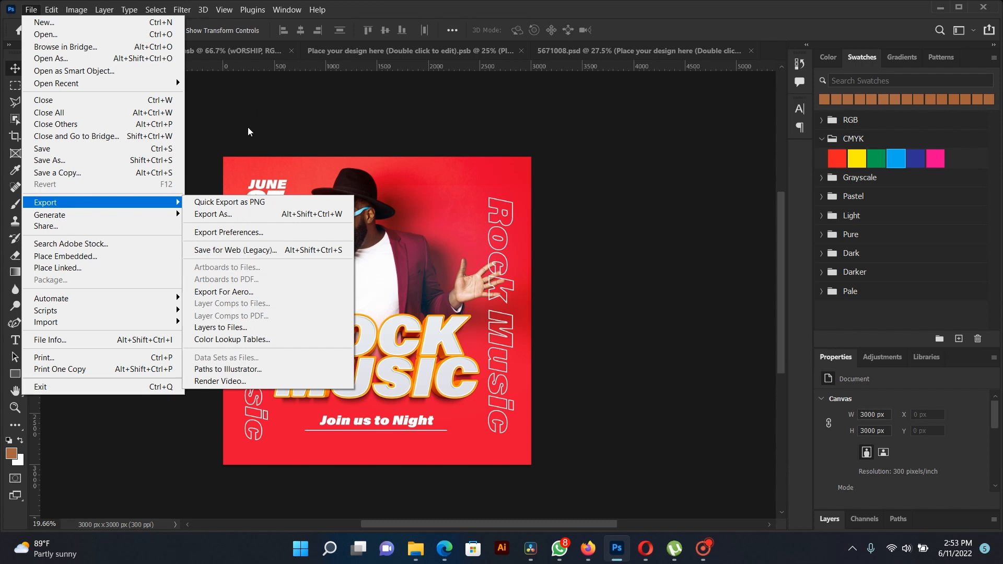
{"action": "left_click", "coordinate": [233, 129]}
Save the flyer as a Photoshop file named rockmusic in the psd folder, with Maximize Compatibility on
{"action": "left_click", "coordinate": [30, 10]}
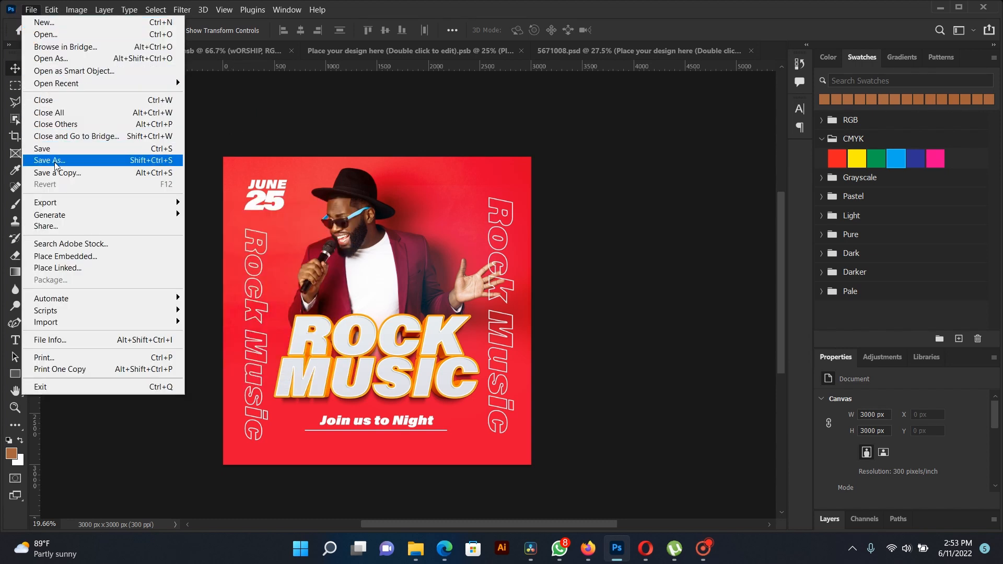
{"action": "left_click", "coordinate": [103, 159]}
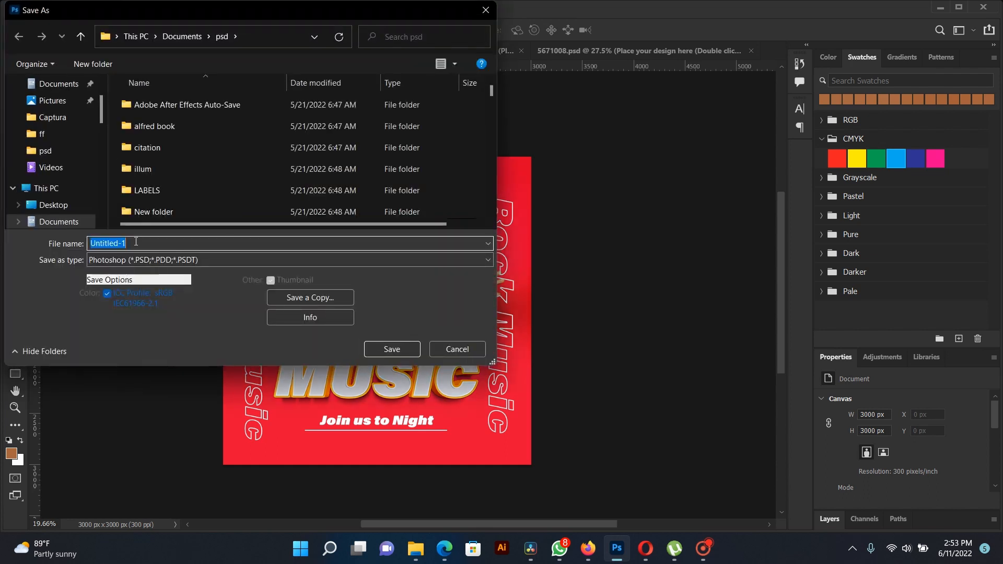
{"action": "left_click_drag", "start_coordinate": [131, 242], "coordinate": [74, 244]}
{"action": "key", "text": "BackSpace"}
{"action": "type", "text": "rockmusic"}
{"action": "key", "text": "Return"}
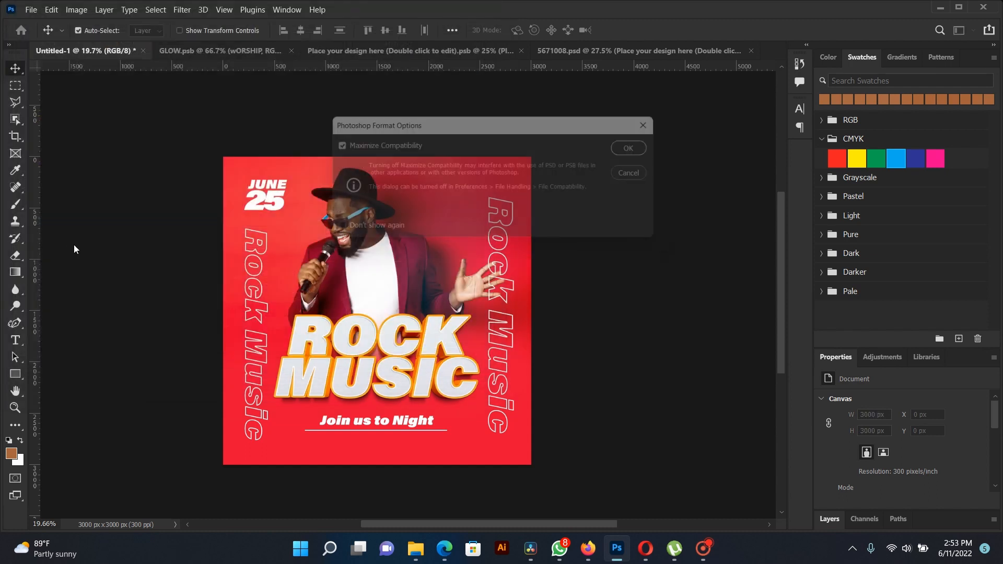
{"action": "key", "text": "Return"}
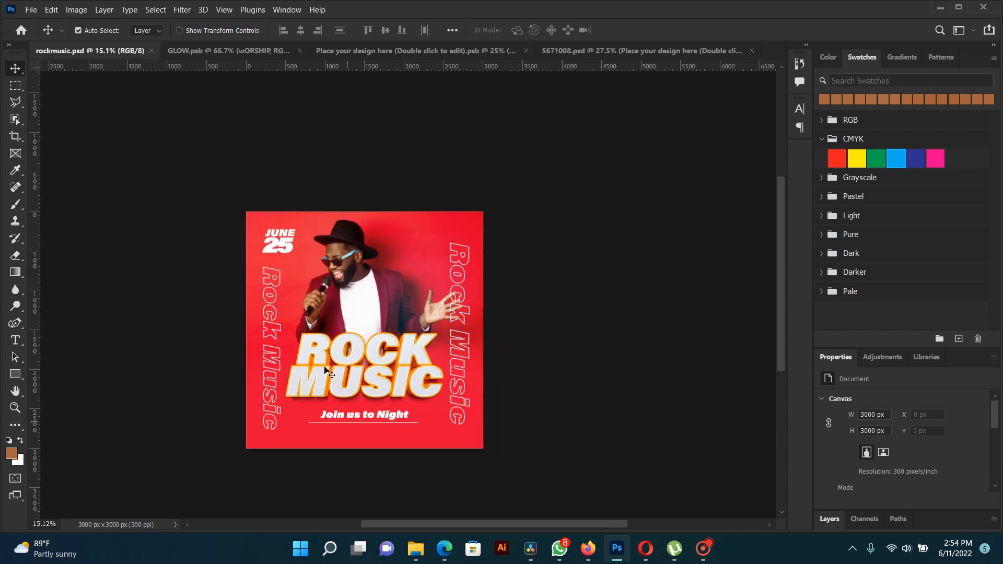
{"action": "scroll", "coordinate": [324, 368], "scroll_direction": "up", "scroll_amount": 1}
{"action": "left_click_drag", "start_coordinate": [345, 357], "coordinate": [341, 328]}
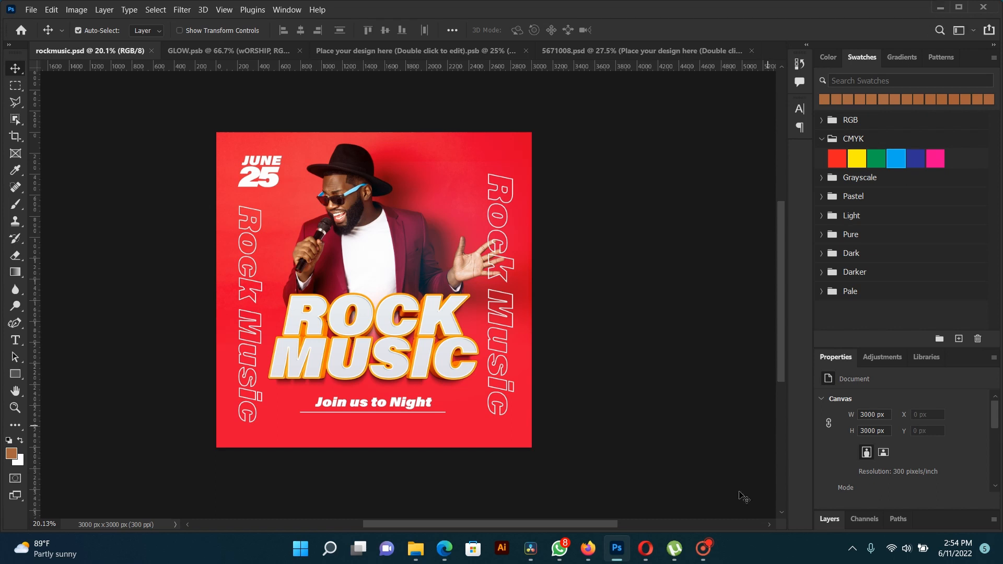
{"action": "left_click", "coordinate": [703, 548]}
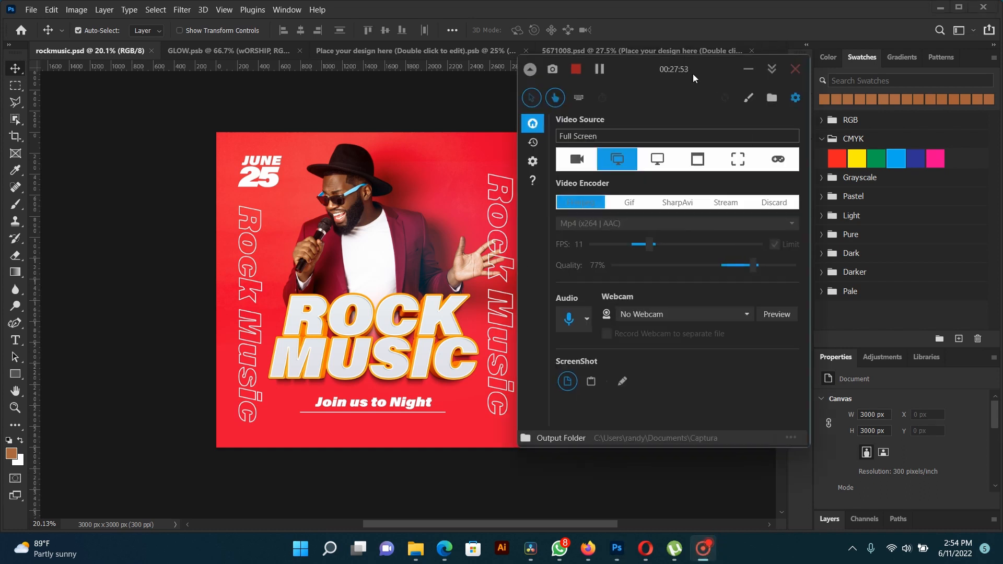